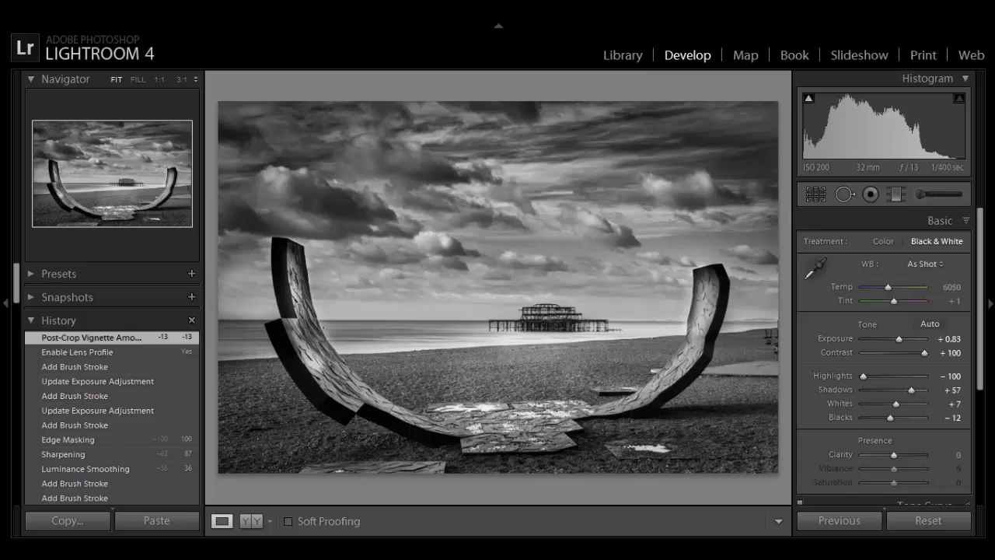
Compare the finished black and white edit with the virtual copy's earliest history states, ending on the latest state.
left_click(75, 429)
scroll(75, 429, "down", 2)
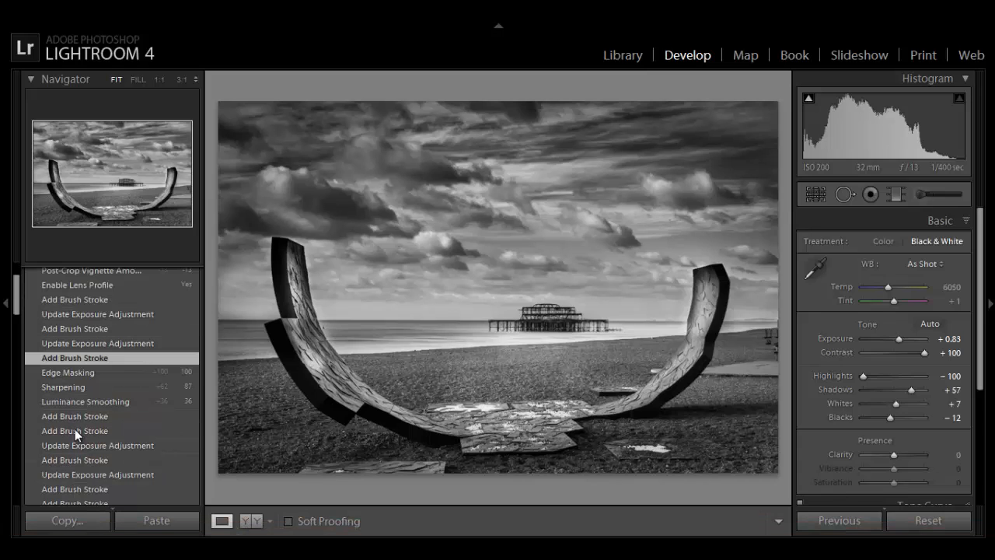
scroll(75, 430, "down", 3)
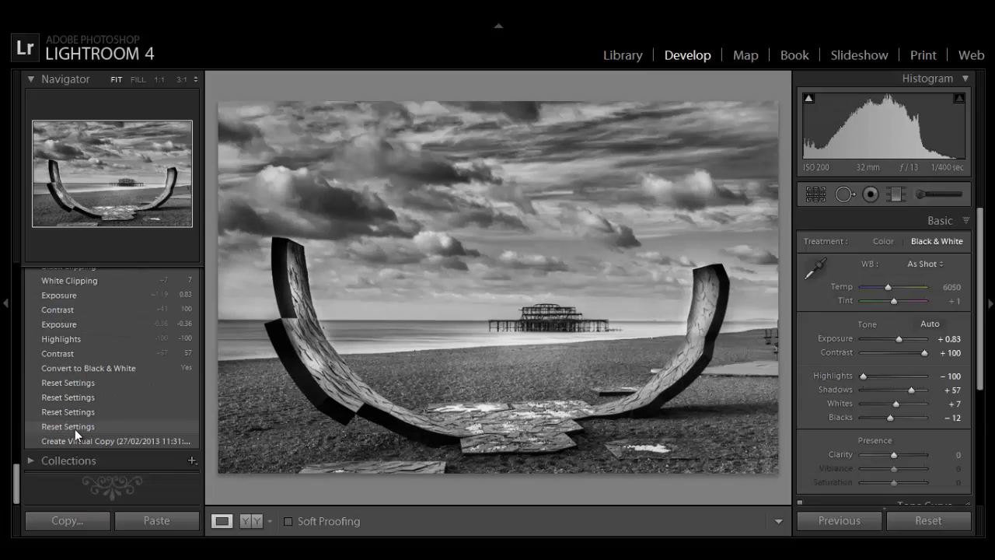
left_click(78, 439)
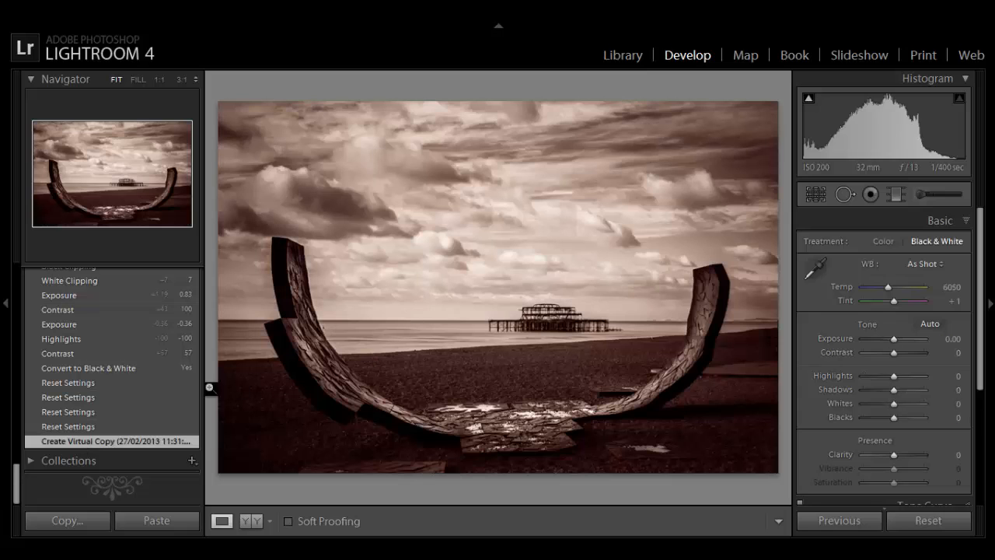
left_click(89, 424)
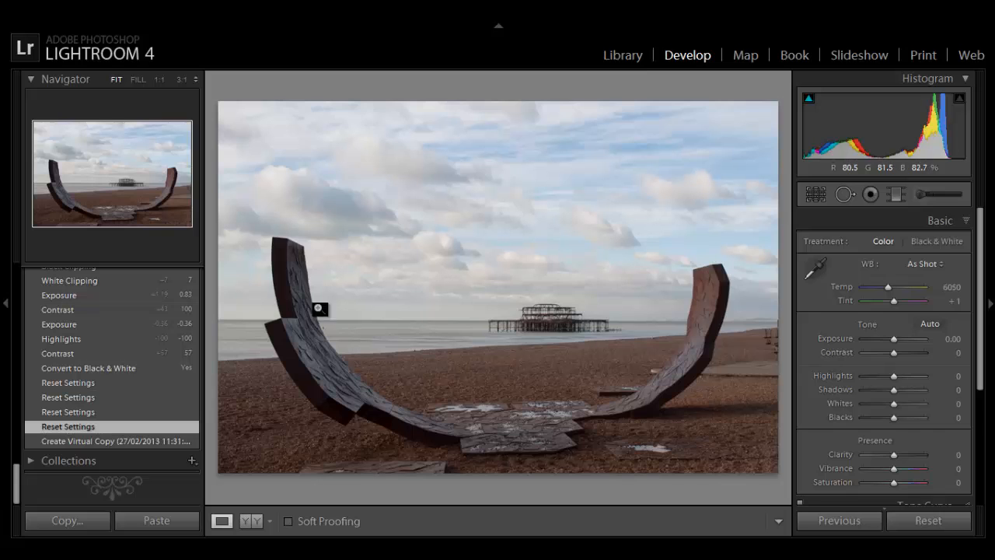
scroll(131, 337, "up", 10)
scroll(131, 336, "up", 5)
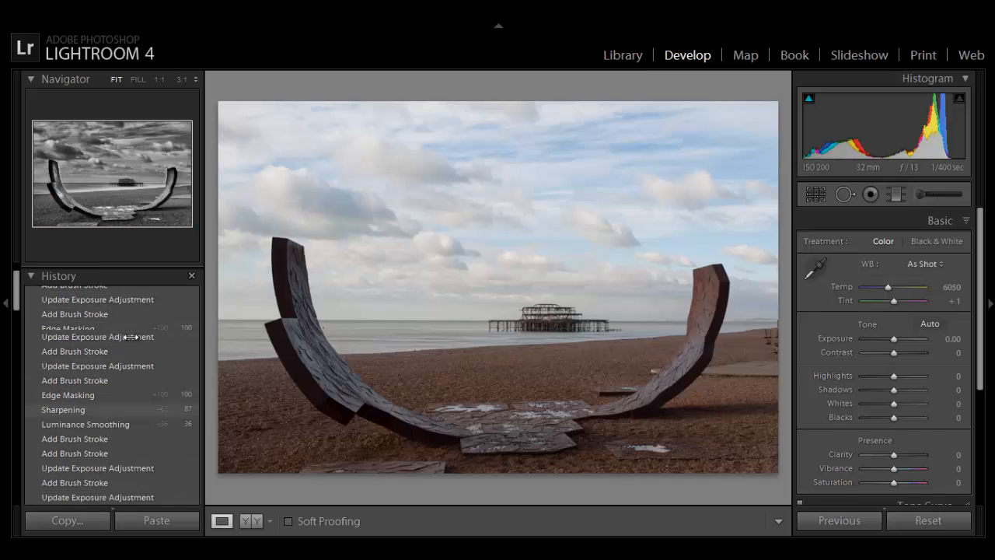
left_click(122, 336)
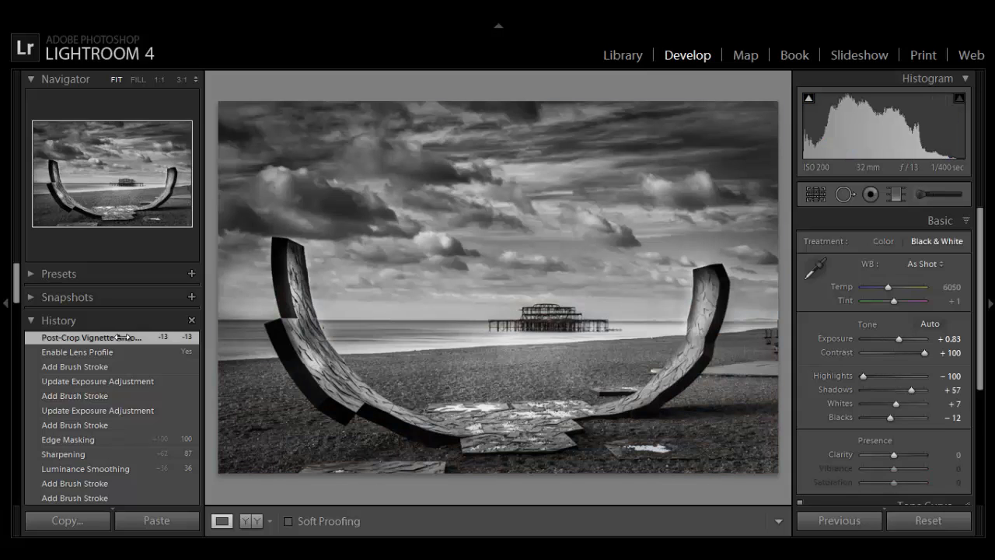
Return to the earliest Reset Settings state in the history and reset all develop settings of the photo.
scroll(126, 364, "down", 5)
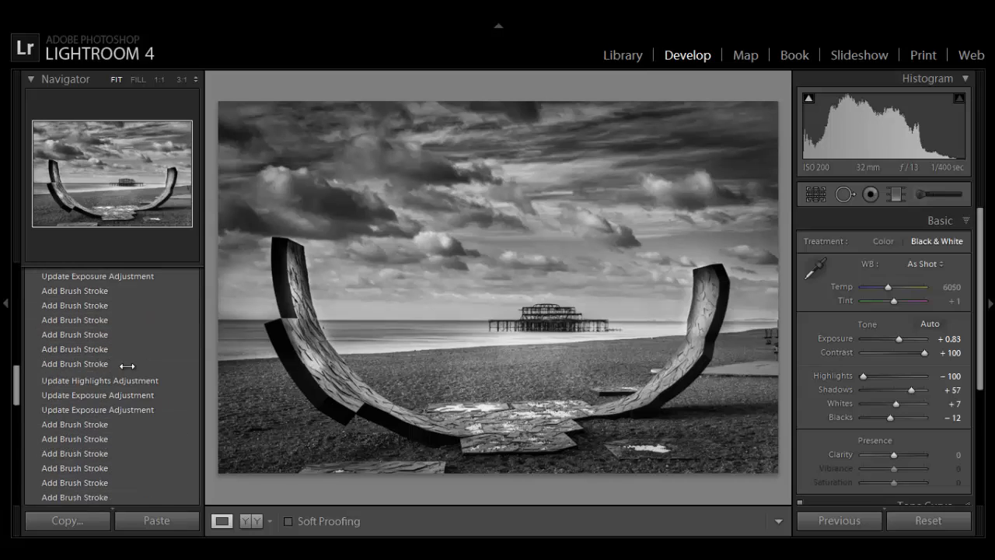
scroll(127, 364, "down", 10)
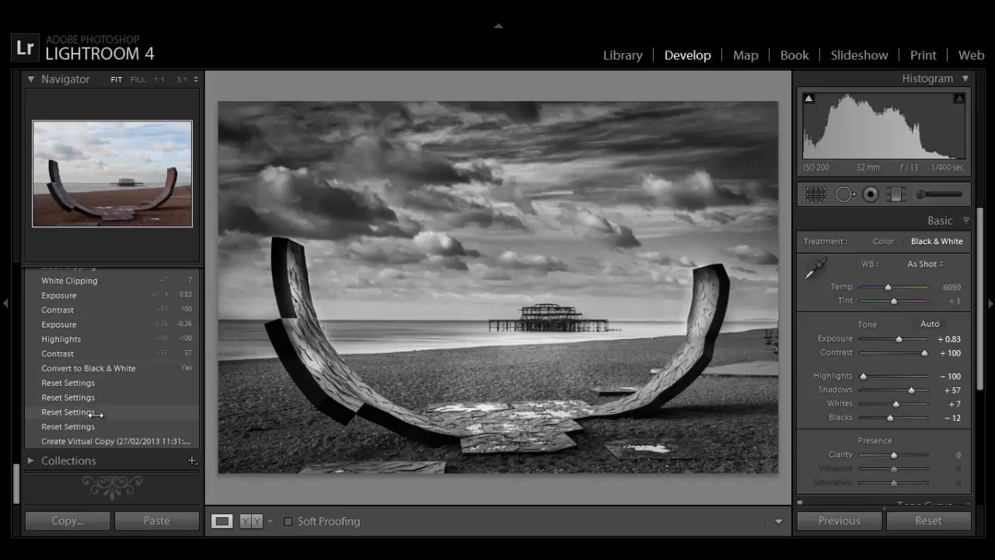
left_click(82, 427)
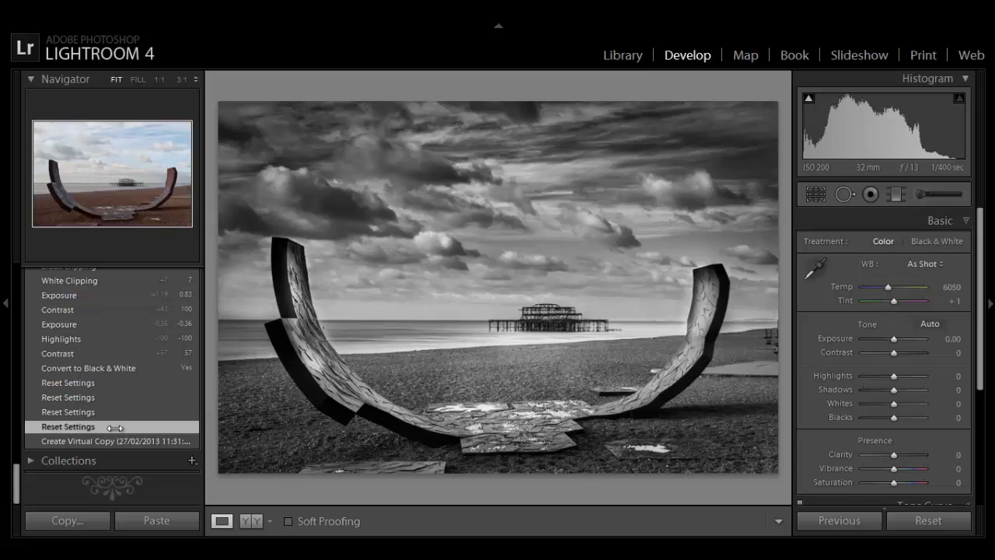
left_click(928, 524)
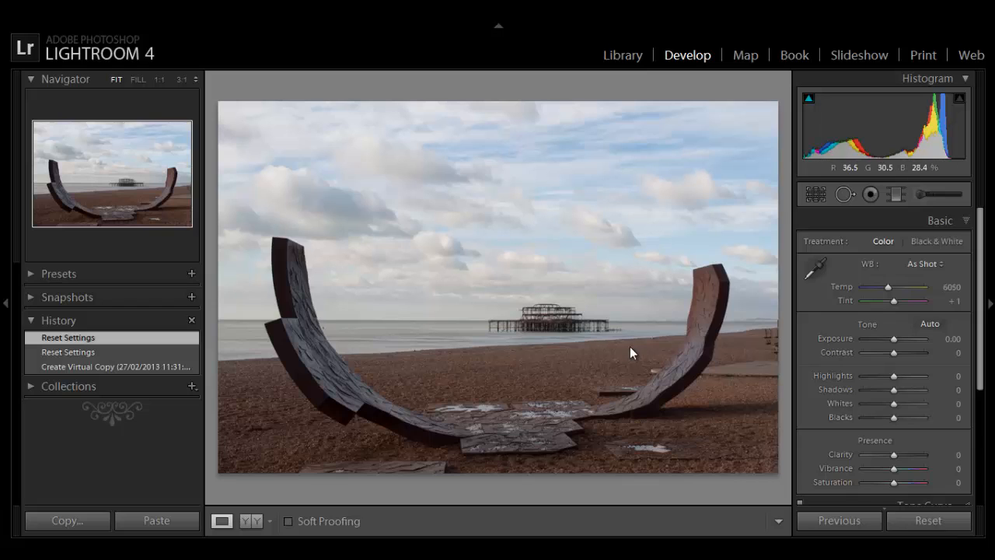
Convert the photo to black and white with Exposure −1.10, Contrast +43, Highlights −100 and Shadows +100.
left_click(916, 245)
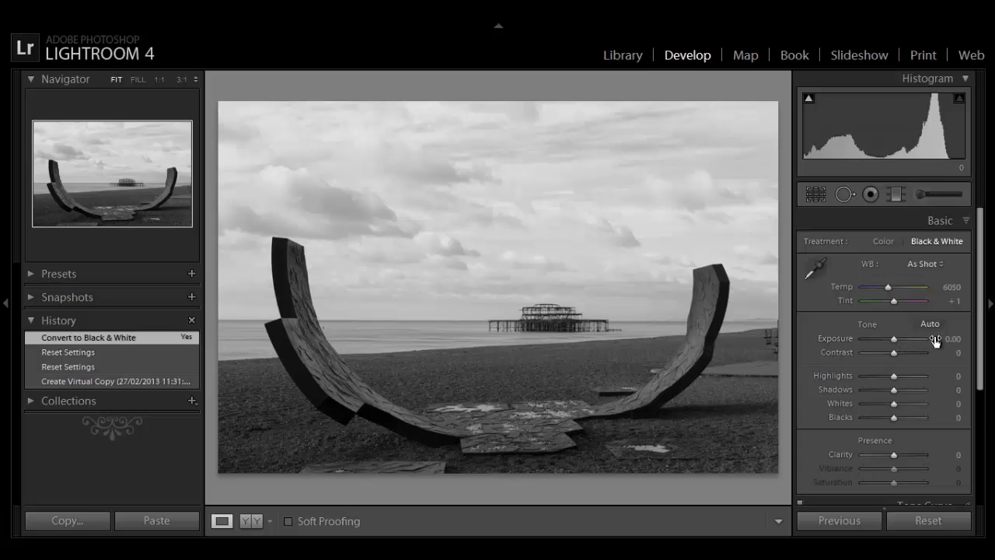
left_click_drag(936, 340, 908, 352)
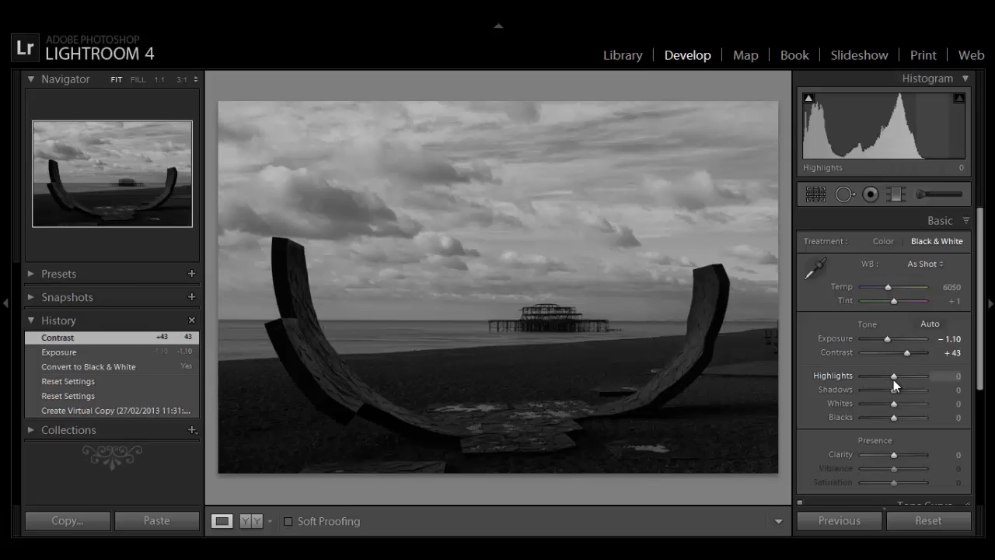
left_click_drag(893, 377, 943, 391)
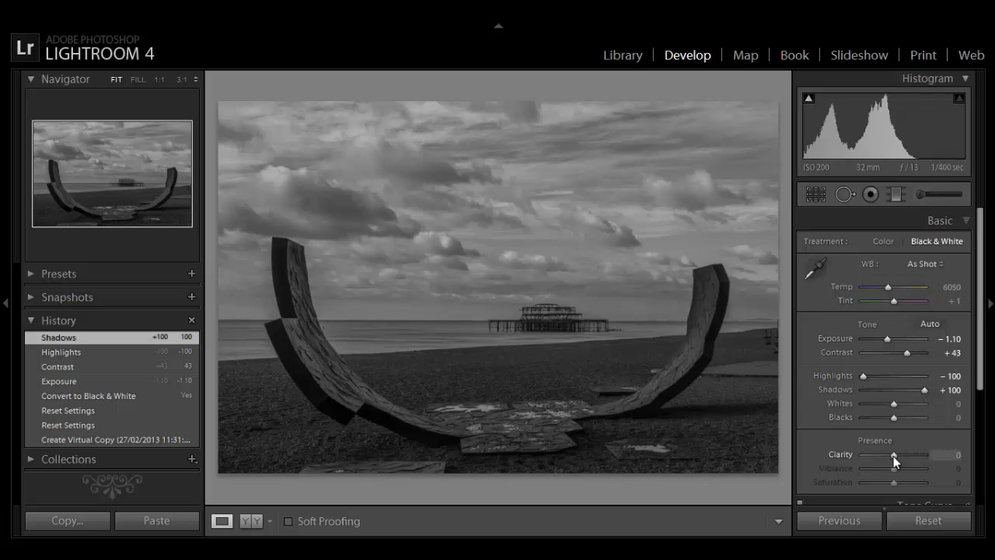
Refine the basic tone by trying and resetting Clarity to 0, with Contrast at +100 and Exposure at −0.24.
left_click_drag(893, 460, 869, 455)
double_click(850, 454)
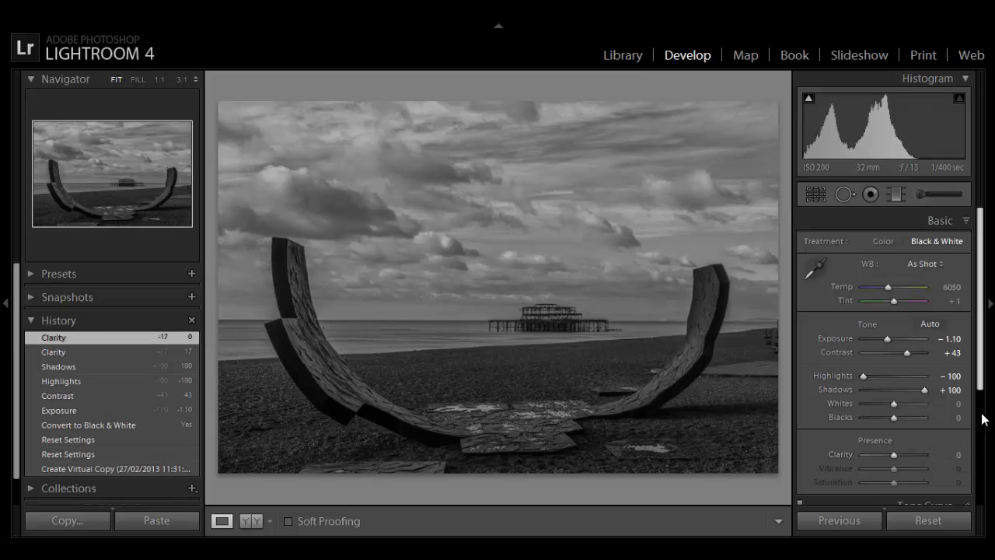
left_click_drag(905, 354, 923, 354)
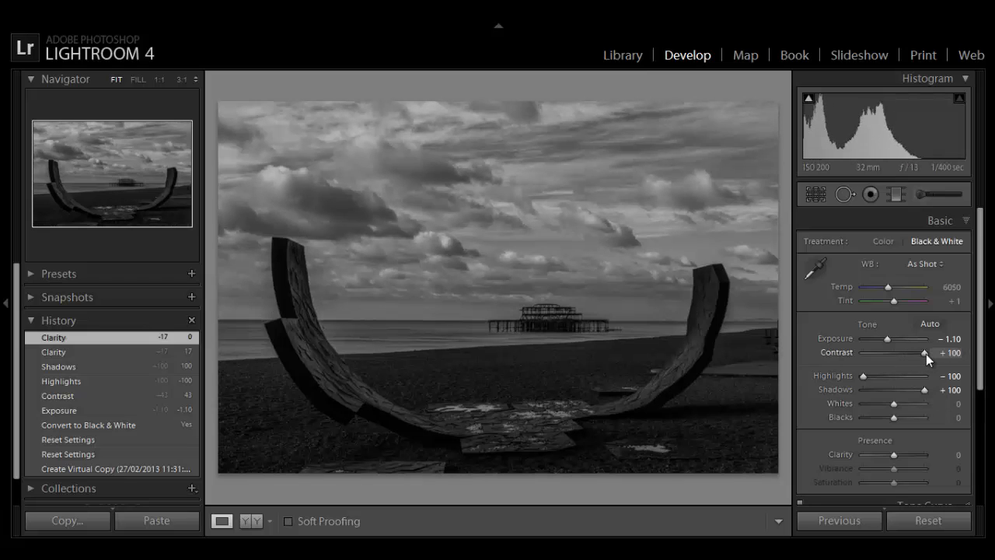
left_click_drag(932, 353, 893, 342)
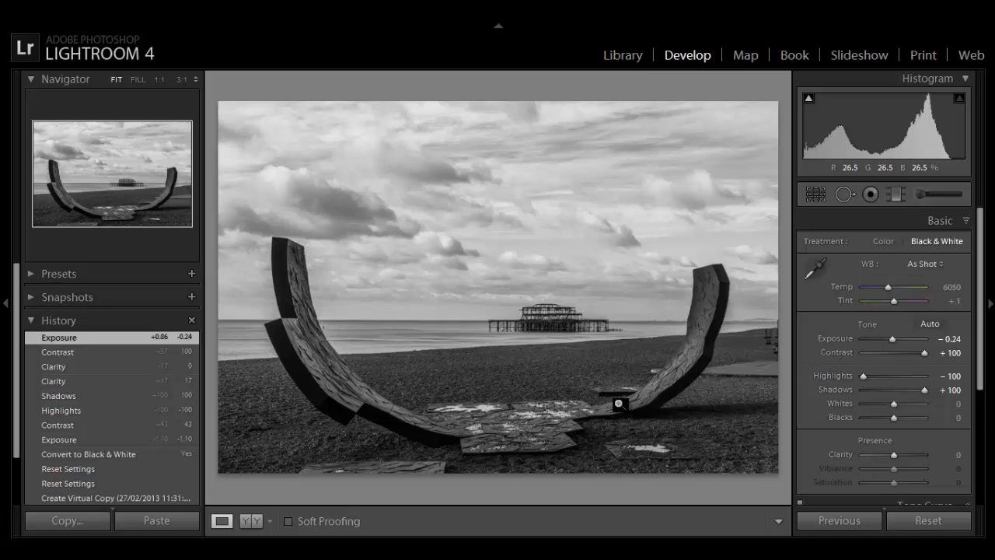
Darken the whole sky with an Adjustment Brush using the Exposure effect at −0.80 and brush size 15.
left_click(919, 194)
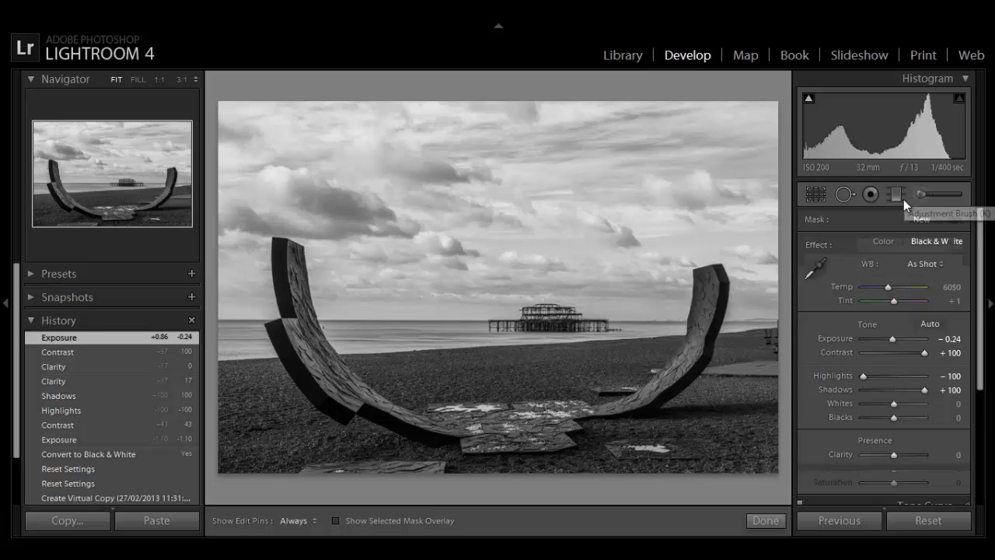
left_click(876, 244)
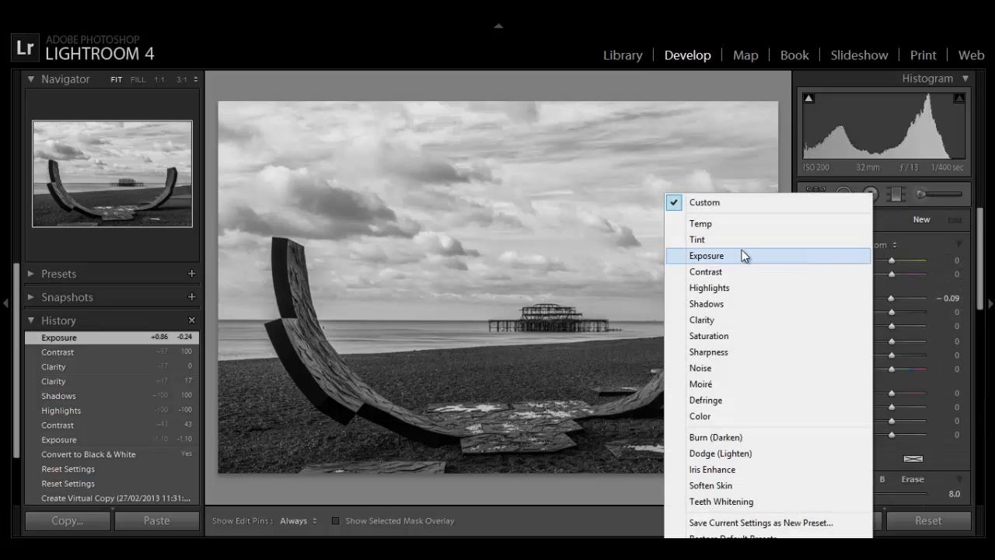
left_click(740, 256)
left_click_drag(943, 300, 935, 300)
scroll(463, 182, "up", 5)
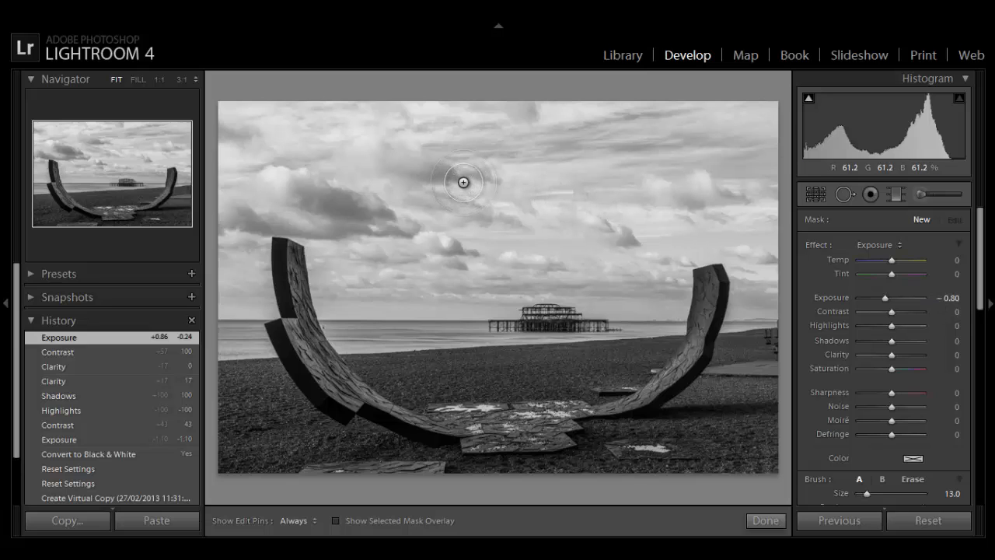
scroll(463, 182, "up", 2)
scroll(851, 281, "down", 4)
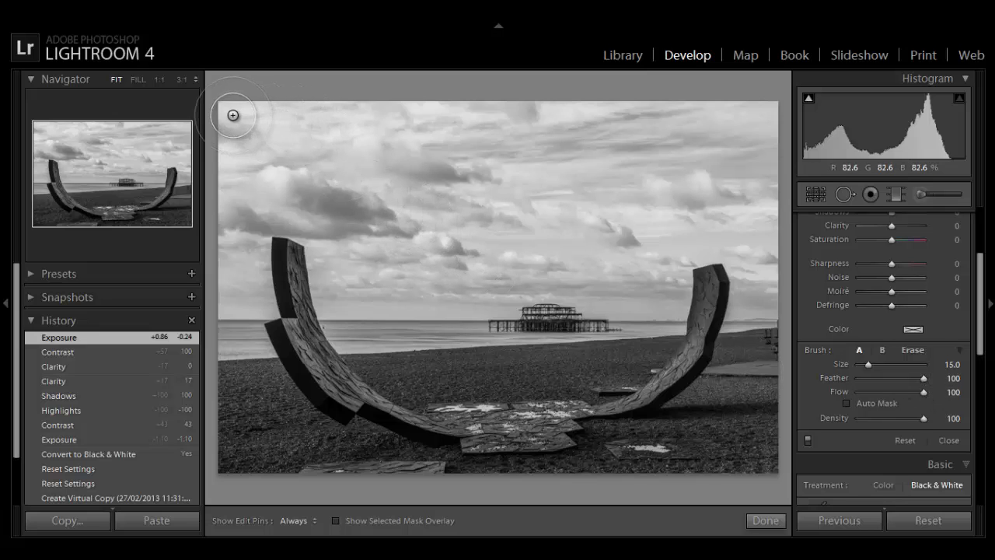
key("h")
mouse_move(385, 112)
left_mouse_down()
mouse_move(623, 127)
mouse_move(777, 119)
mouse_move(535, 111)
mouse_move(226, 143)
mouse_move(480, 143)
mouse_move(776, 158)
mouse_move(807, 170)
mouse_move(553, 186)
mouse_move(392, 176)
mouse_move(632, 194)
mouse_move(494, 215)
mouse_move(402, 187)
mouse_move(394, 201)
mouse_move(347, 182)
mouse_move(197, 190)
mouse_move(259, 167)
mouse_move(322, 202)
mouse_move(444, 231)
mouse_move(596, 235)
mouse_move(723, 204)
mouse_move(784, 202)
mouse_move(670, 202)
mouse_move(625, 213)
mouse_move(770, 216)
mouse_move(611, 220)
mouse_move(725, 226)
mouse_move(580, 239)
mouse_move(723, 234)
mouse_move(703, 255)
mouse_move(660, 260)
mouse_move(655, 281)
mouse_move(473, 269)
mouse_move(627, 259)
mouse_move(485, 248)
mouse_move(365, 261)
mouse_move(345, 254)
mouse_move(337, 259)
mouse_move(351, 279)
mouse_move(332, 217)
mouse_move(347, 270)
mouse_move(500, 293)
mouse_move(641, 284)
mouse_move(671, 223)
left_mouse_up()
mouse_move(787, 240)
left_mouse_down()
mouse_move(776, 285)
mouse_move(764, 244)
mouse_move(755, 312)
left_mouse_up()
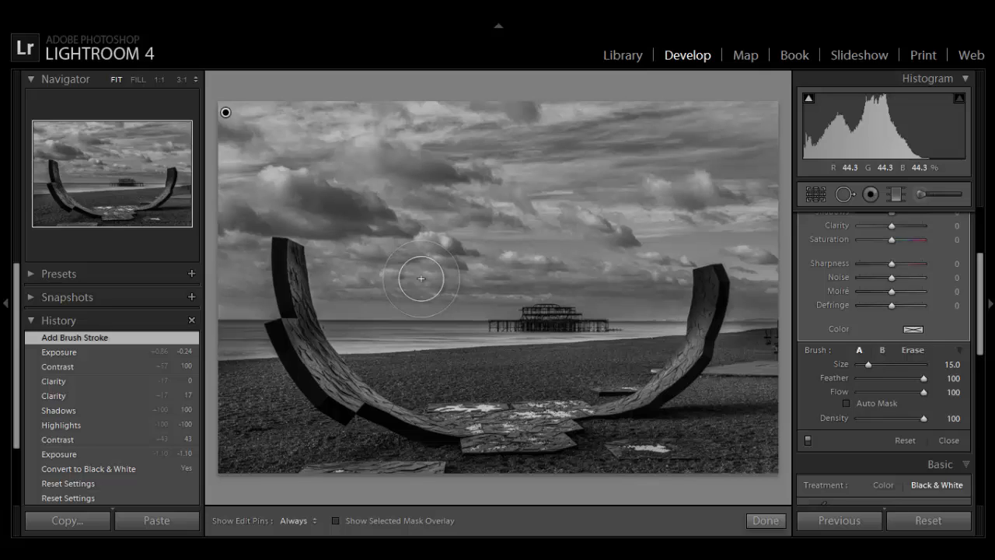
Erase the sky mask's spill along the sea and shoreline with an erase brush of size 11.
key("alt")
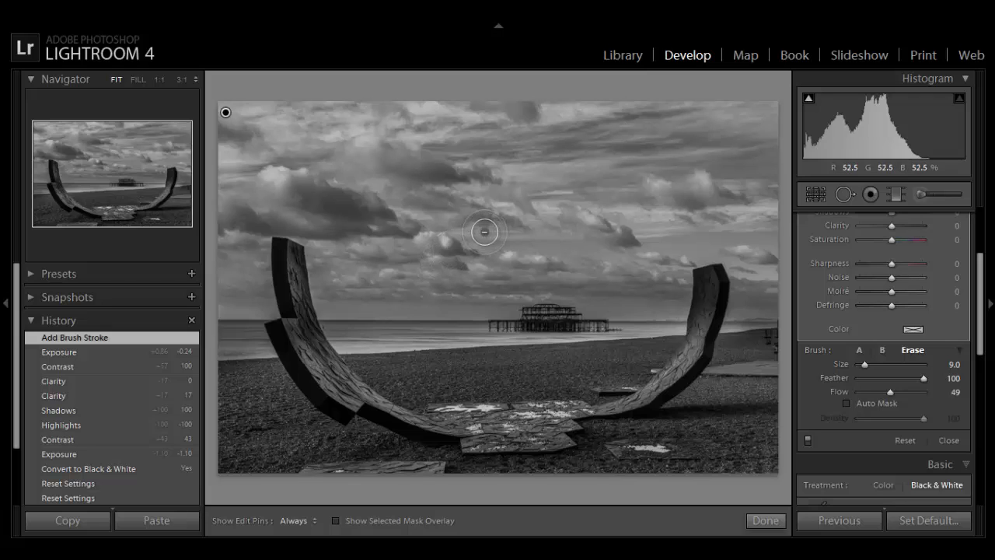
scroll(485, 232, "up", 5)
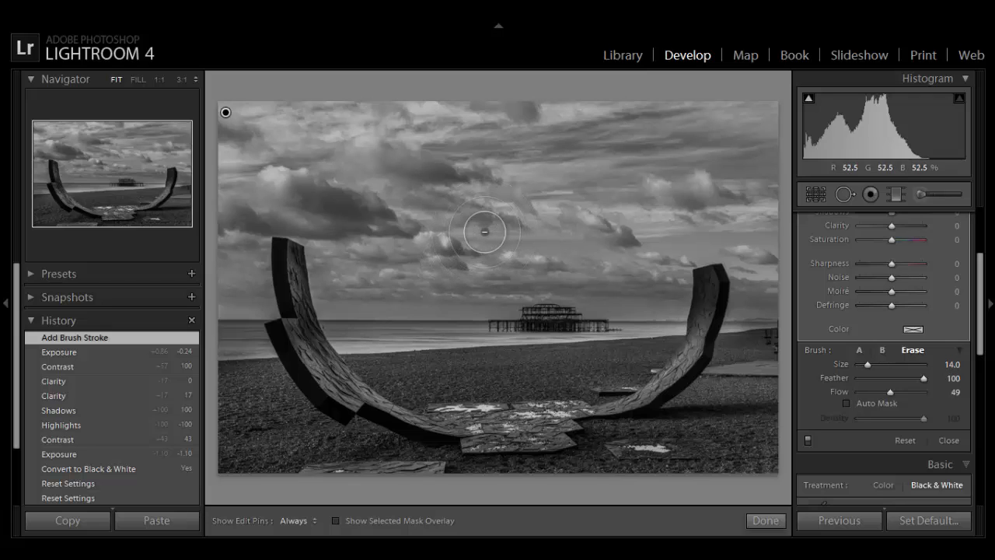
scroll(485, 232, "down", 3)
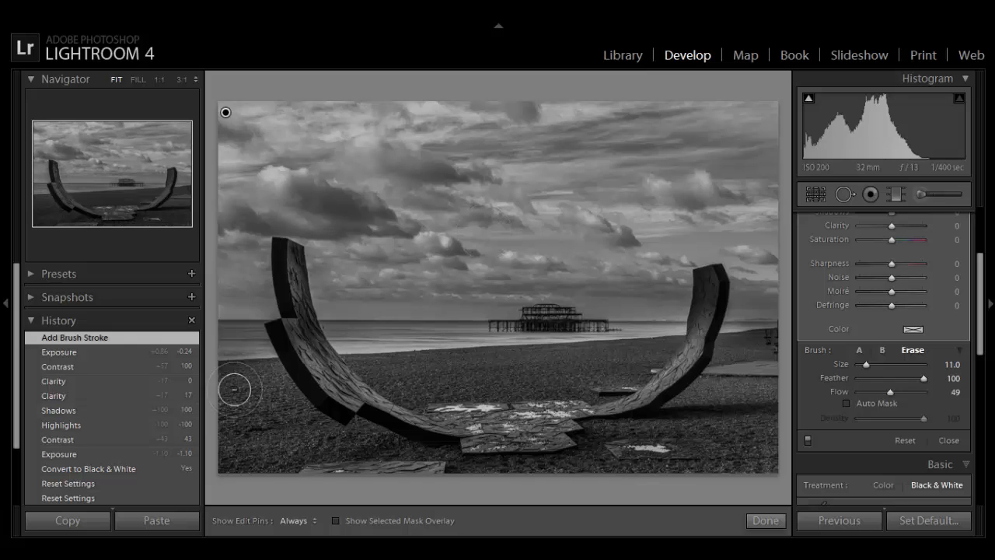
key("h")
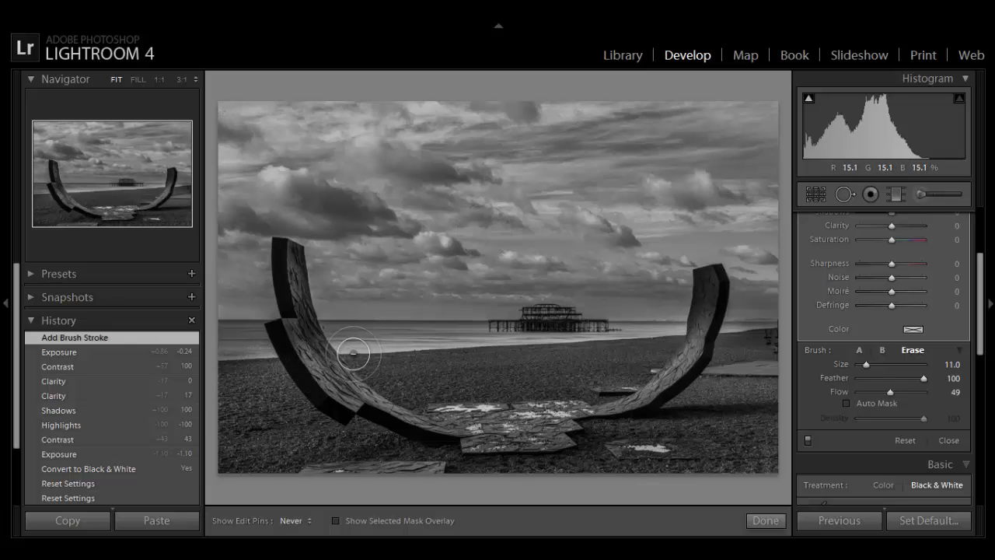
left_click_drag(489, 346, 616, 343)
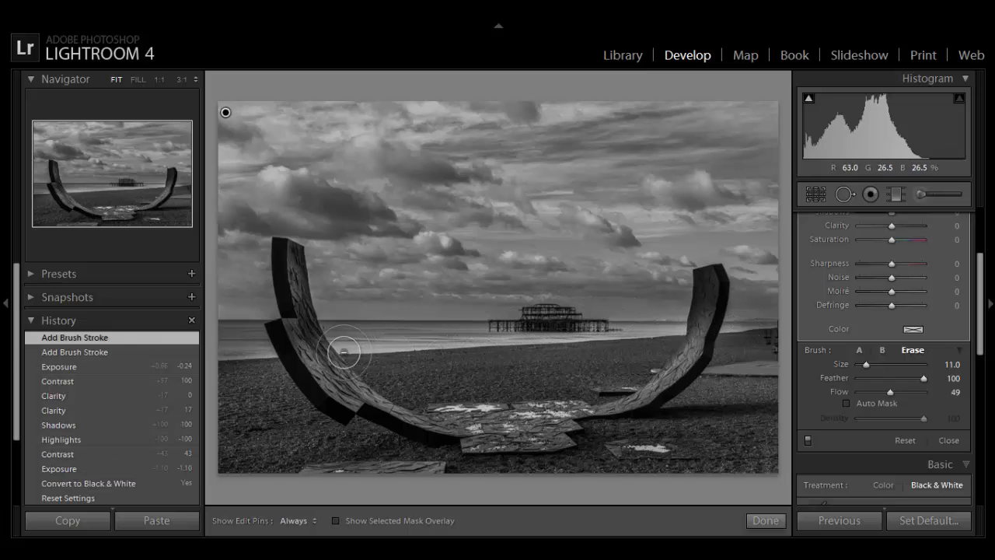
Erase the sky mask from both upright arms of the curved sculpture with an erase brush of size 7.
scroll(309, 334, "down", 2)
key("h")
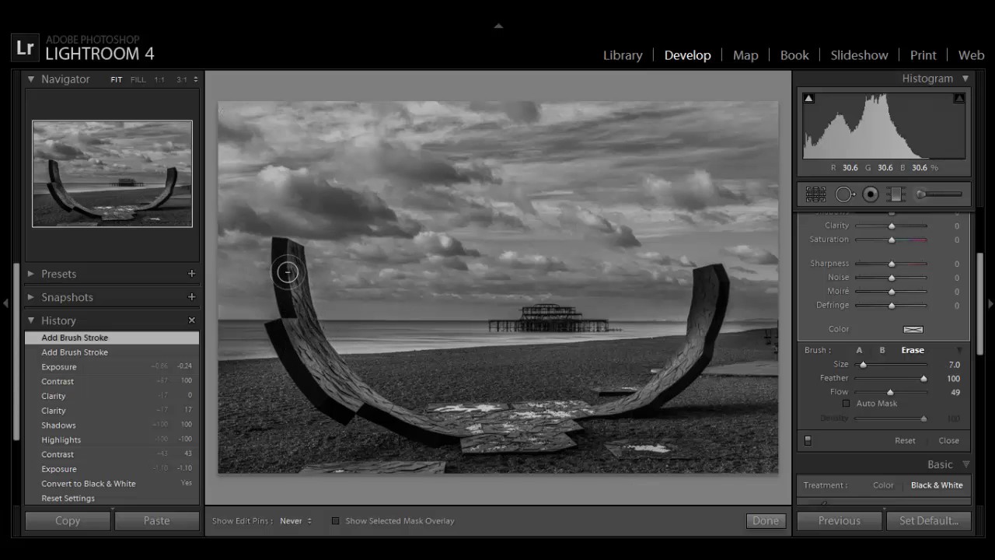
mouse_move(300, 360)
left_mouse_down()
mouse_move(293, 290)
mouse_move(364, 304)
left_mouse_up()
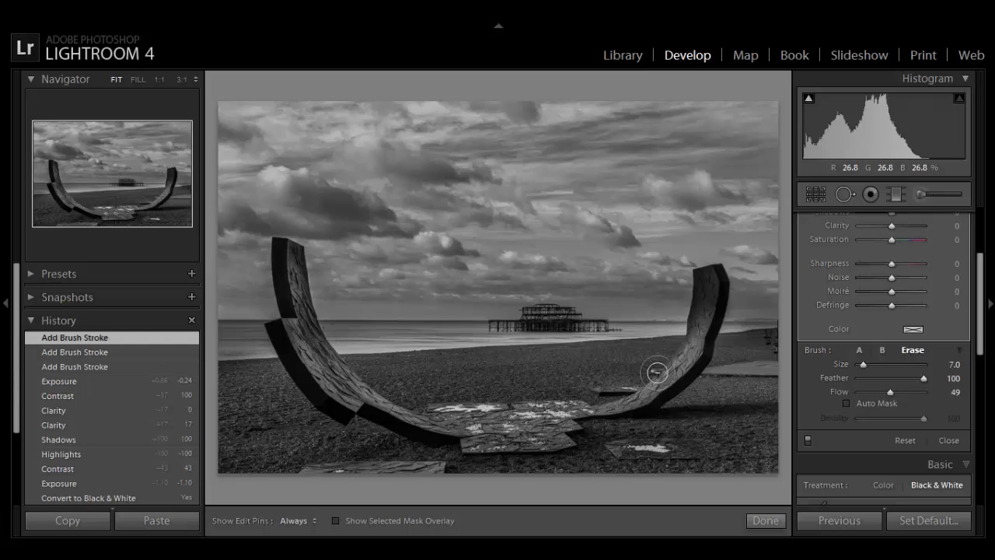
left_click_drag(672, 362, 680, 356)
left_click_drag(707, 282, 707, 290)
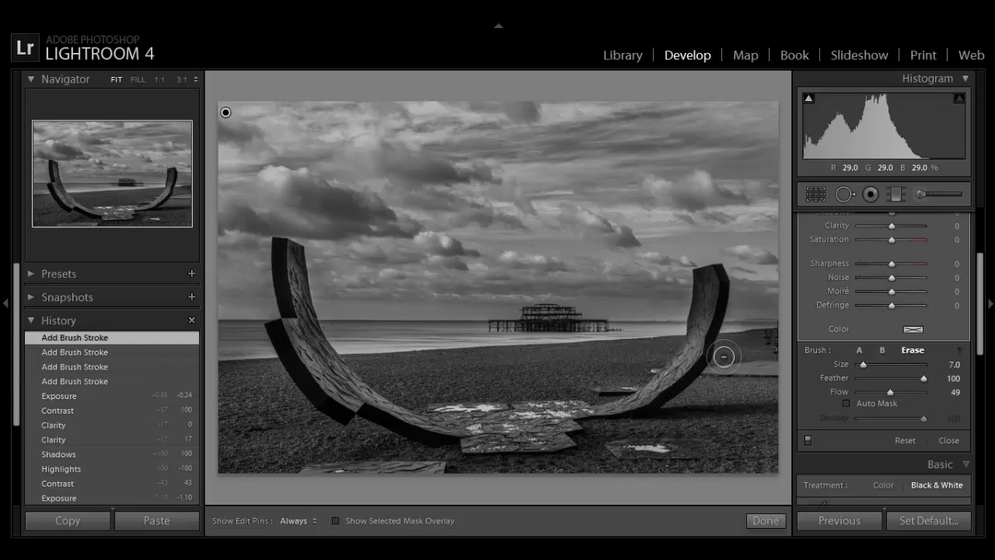
key("alt")
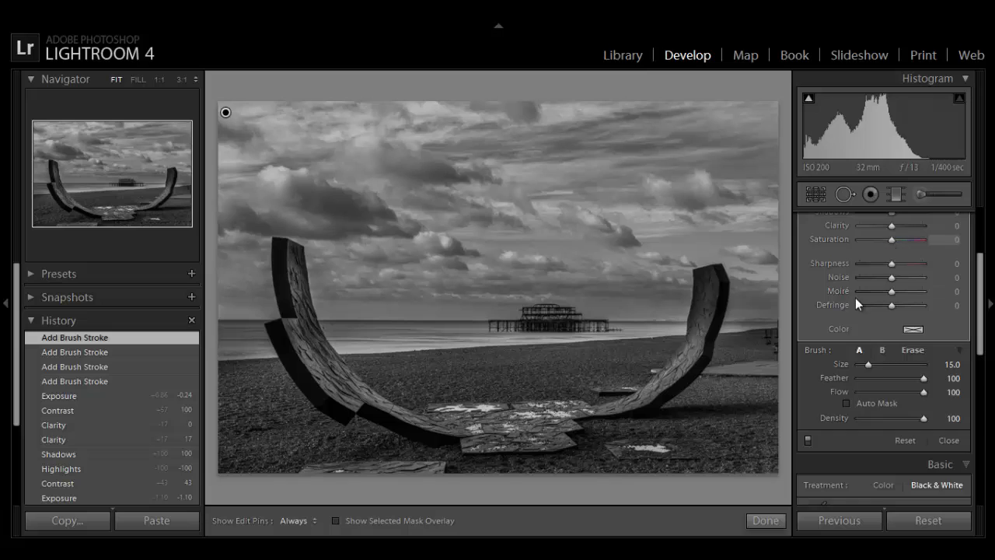
Paint a new brush adjustment over the upper sky with Contrast 56, Highlights 100 and Shadows −66.
scroll(862, 321, "up", 4)
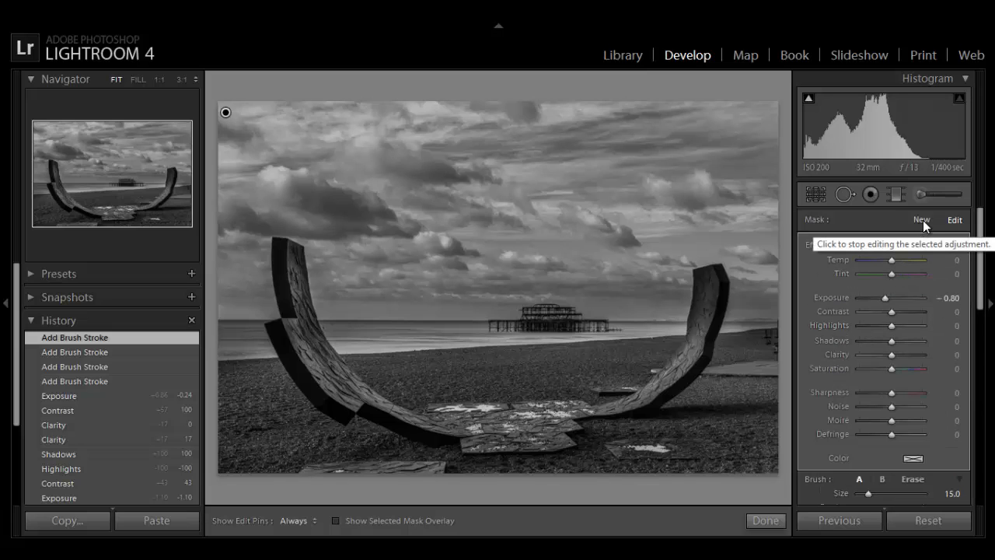
left_click(922, 220)
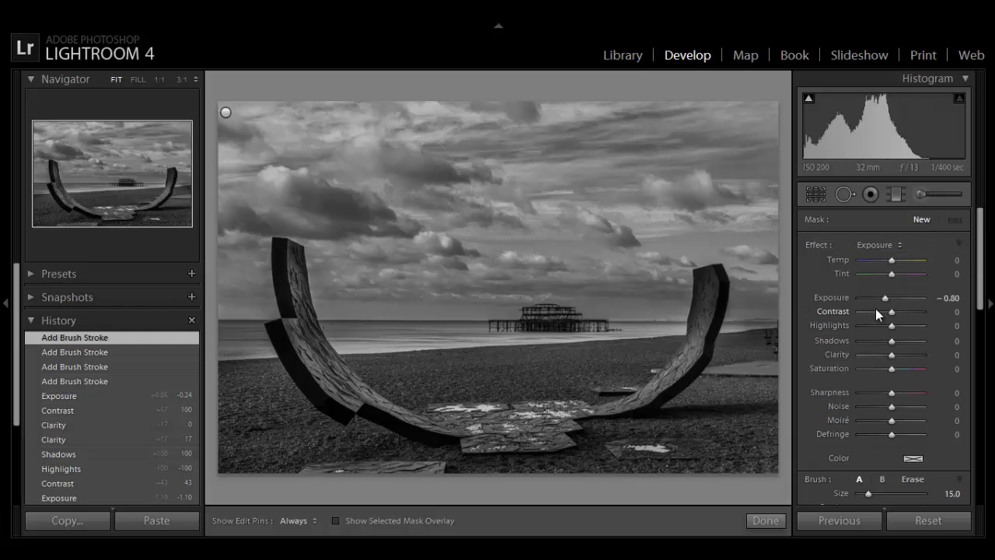
left_click_drag(892, 315, 925, 324)
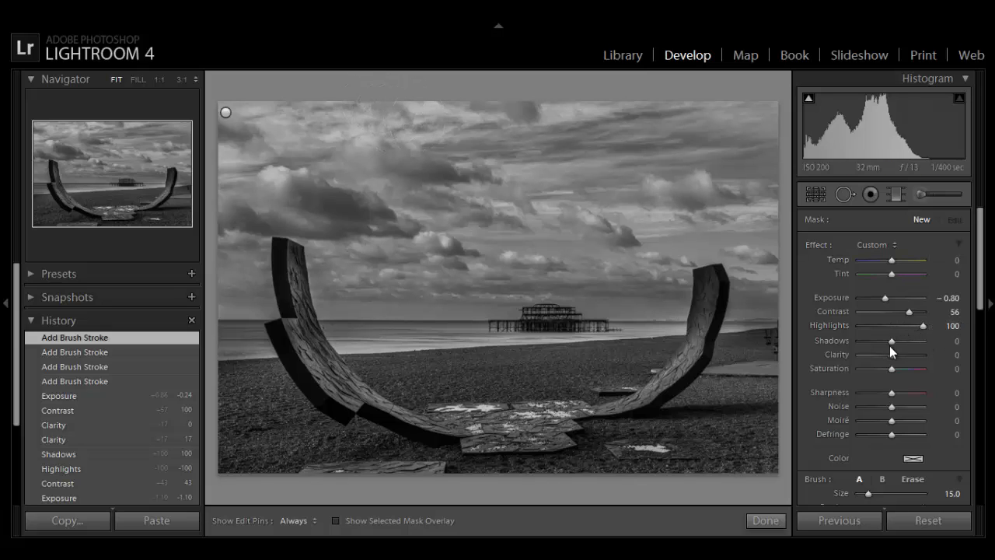
left_click_drag(891, 342, 871, 343)
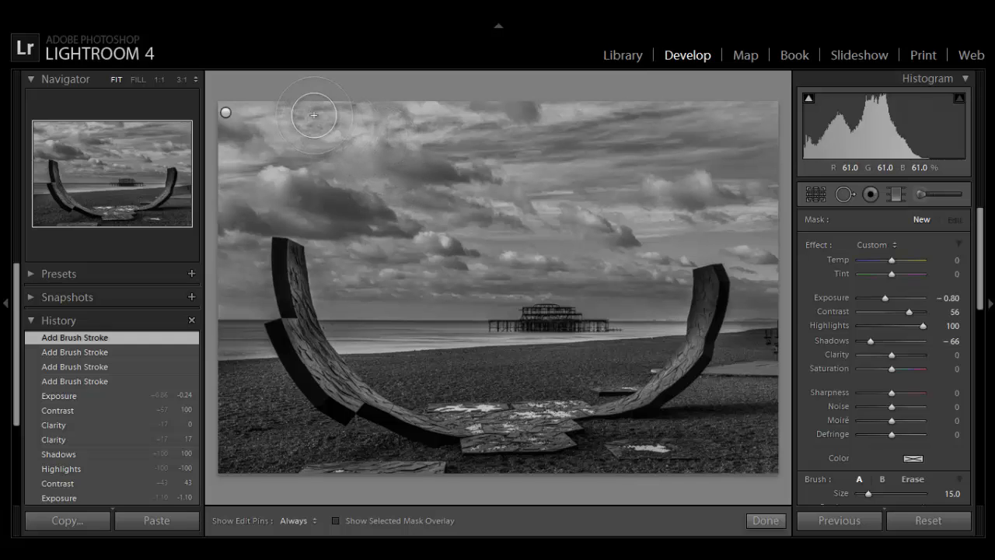
key("h")
mouse_move(490, 107)
left_mouse_down()
mouse_move(798, 118)
mouse_move(422, 130)
mouse_move(745, 134)
mouse_move(527, 172)
mouse_move(330, 178)
mouse_move(779, 186)
mouse_move(673, 209)
mouse_move(473, 209)
mouse_move(446, 204)
mouse_move(594, 202)
mouse_move(221, 192)
mouse_move(240, 189)
mouse_move(242, 153)
mouse_move(270, 123)
mouse_move(389, 147)
mouse_move(380, 232)
mouse_move(446, 249)
mouse_move(709, 210)
mouse_move(600, 249)
mouse_move(691, 191)
mouse_move(756, 220)
mouse_move(657, 230)
mouse_move(730, 227)
mouse_move(785, 247)
mouse_move(678, 214)
mouse_move(743, 233)
mouse_move(557, 223)
mouse_move(681, 229)
mouse_move(520, 233)
mouse_move(365, 214)
mouse_move(336, 229)
mouse_move(362, 239)
mouse_move(221, 202)
mouse_move(243, 226)
mouse_move(255, 222)
mouse_move(242, 210)
mouse_move(386, 220)
mouse_move(374, 233)
mouse_move(574, 214)
mouse_move(621, 194)
left_mouse_up()
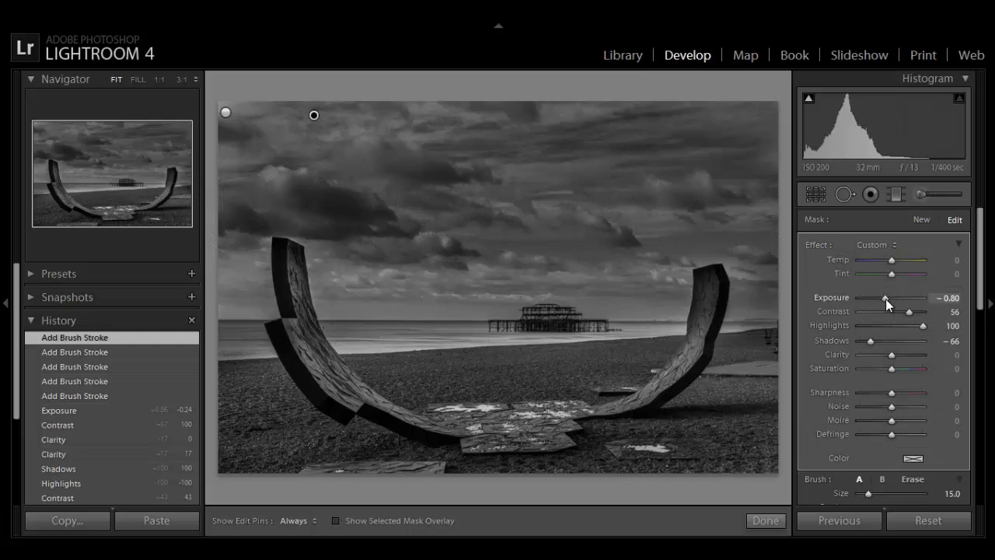
Retune the selected upper-sky brush adjustment to Exposure 0.05, Contrast 100, Highlights 100 and Shadows −100.
left_click_drag(886, 299, 887, 299)
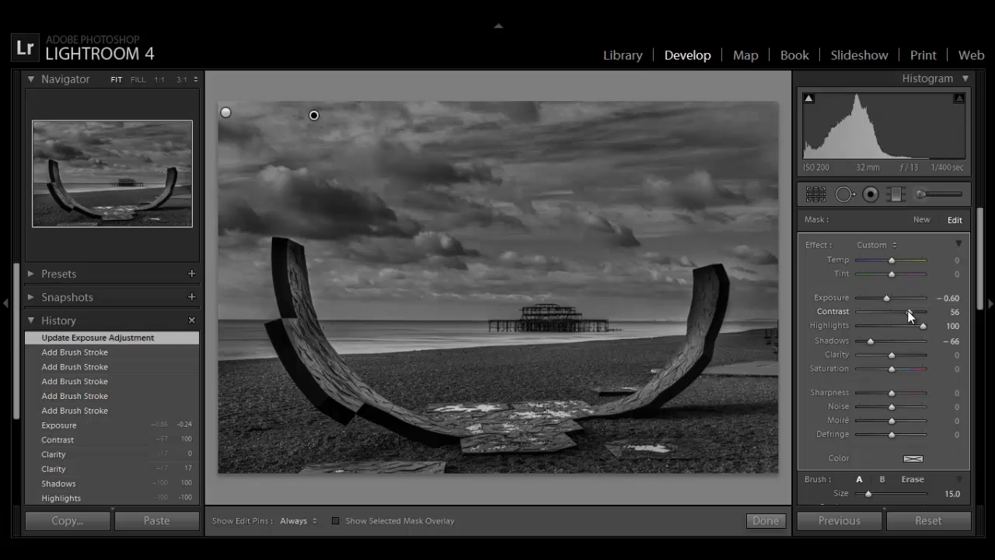
left_click_drag(925, 311, 893, 299)
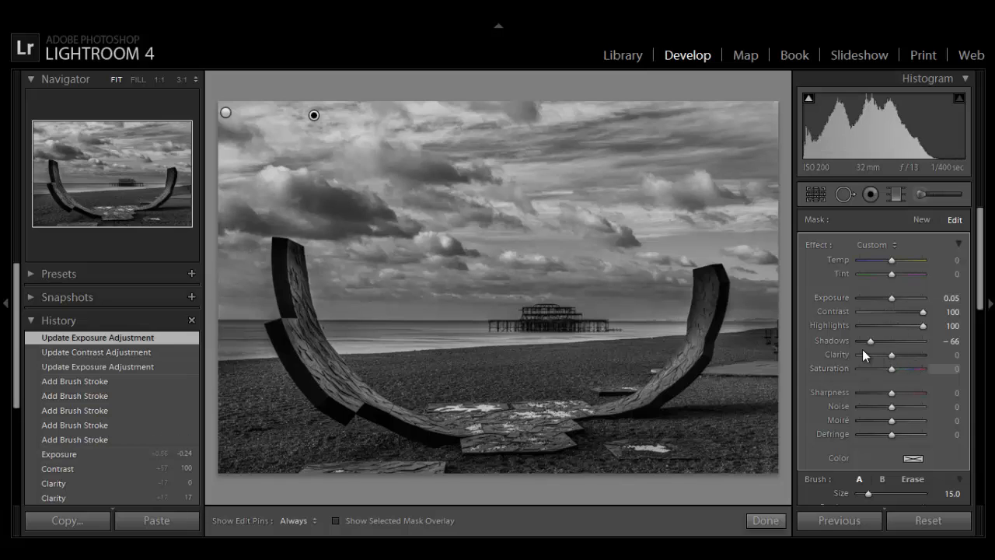
left_click_drag(869, 342, 911, 342)
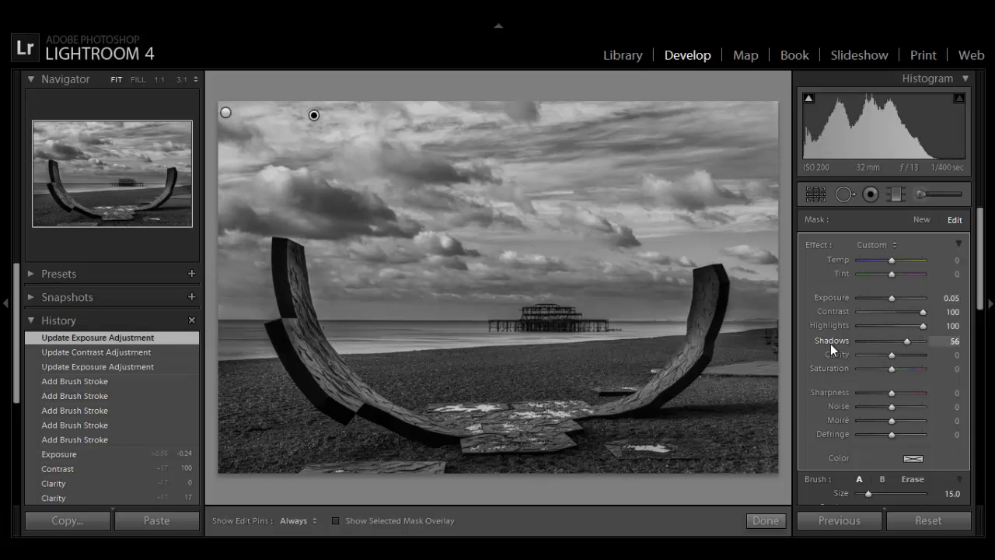
left_click_drag(830, 344, 814, 345)
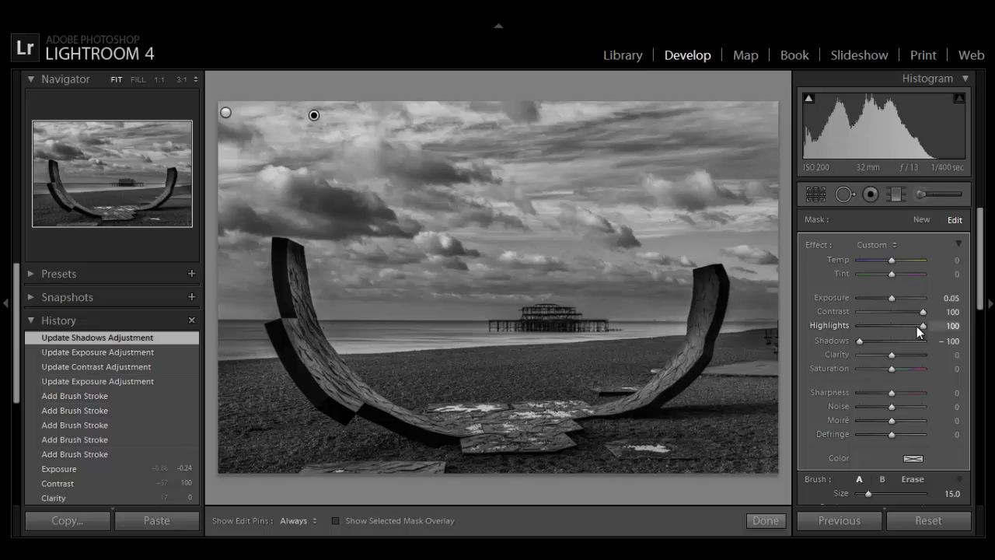
mouse_move(917, 326)
left_mouse_down()
mouse_move(894, 326)
mouse_move(927, 326)
left_mouse_up()
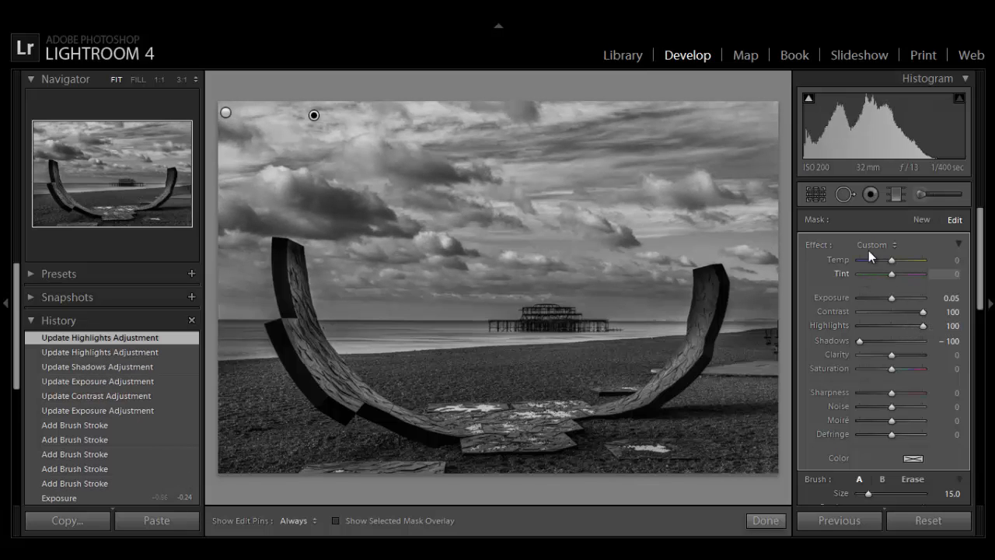
Add a graduated filter over the upper sky with Exposure −0.32 and Shadows −100, tilt it slightly and extend its lower edge downward.
left_click(896, 194)
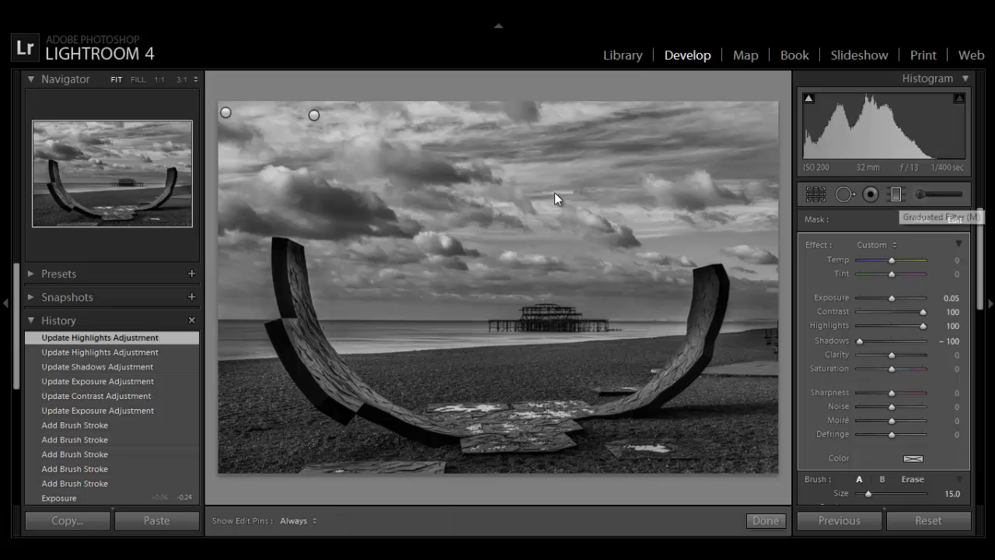
left_click_drag(487, 135, 487, 235)
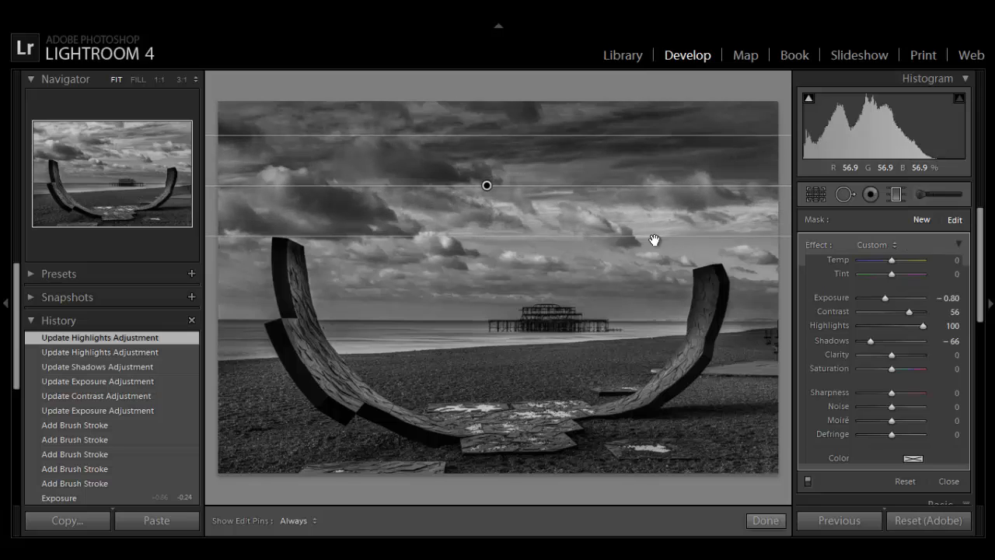
left_click(890, 297)
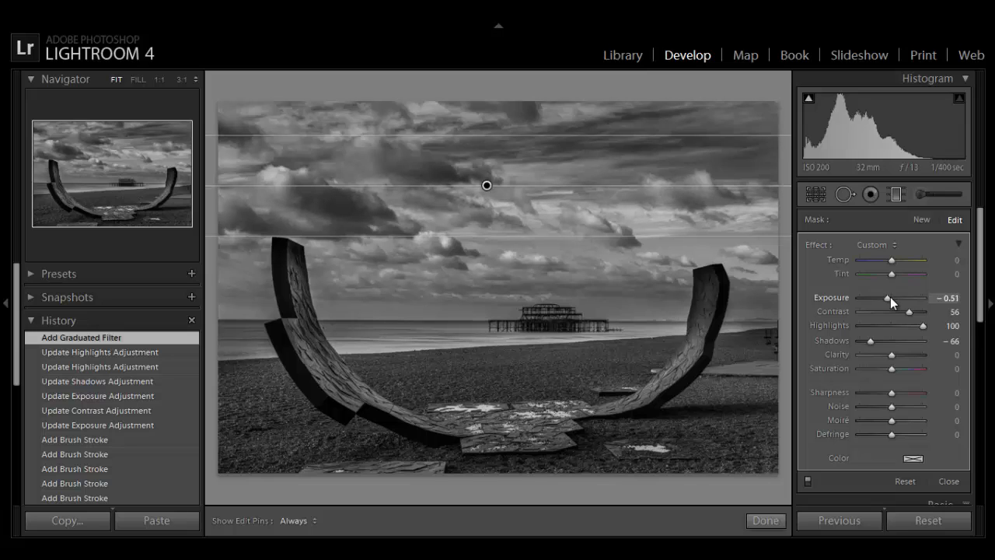
left_click_drag(890, 297, 892, 297)
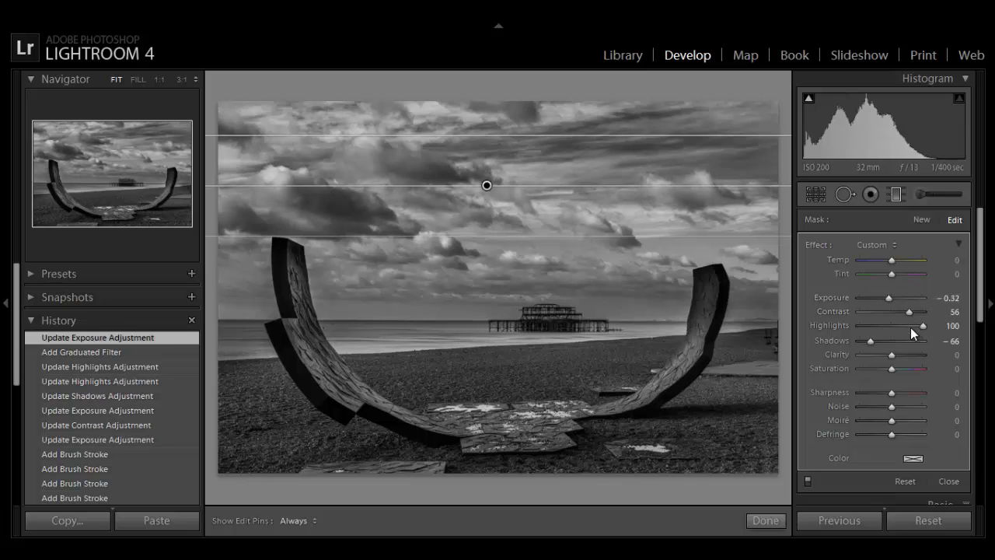
left_click_drag(870, 342, 858, 341)
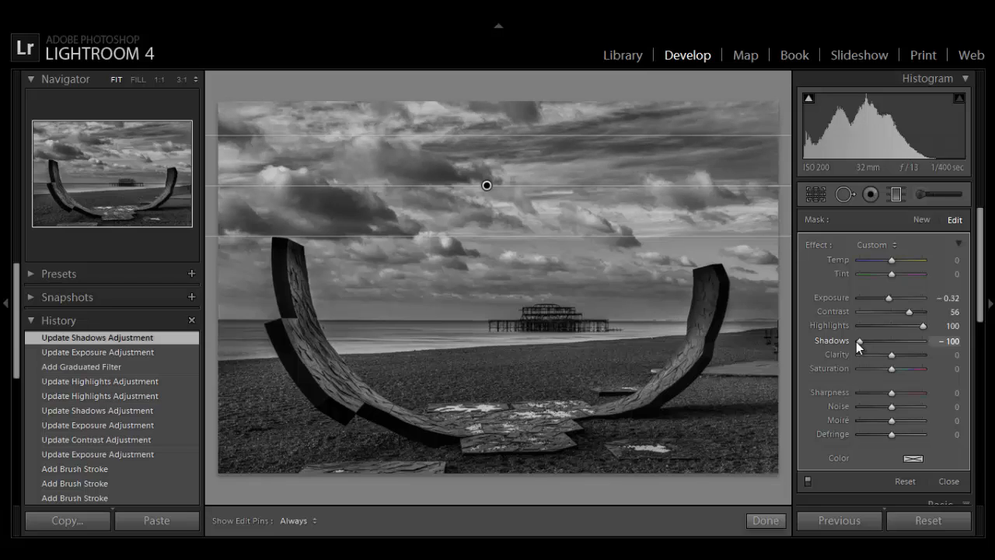
left_click_drag(496, 185, 506, 187)
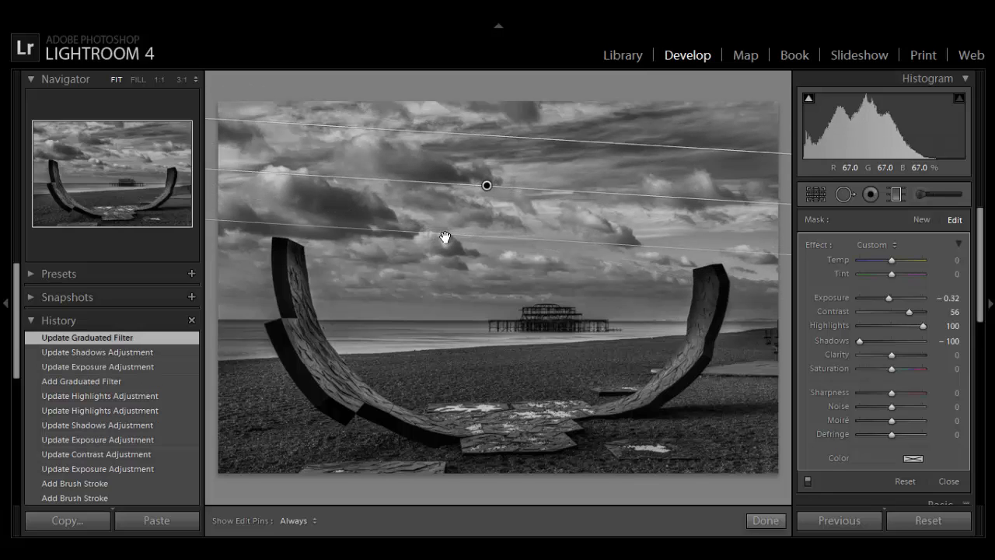
left_click_drag(455, 228, 458, 254)
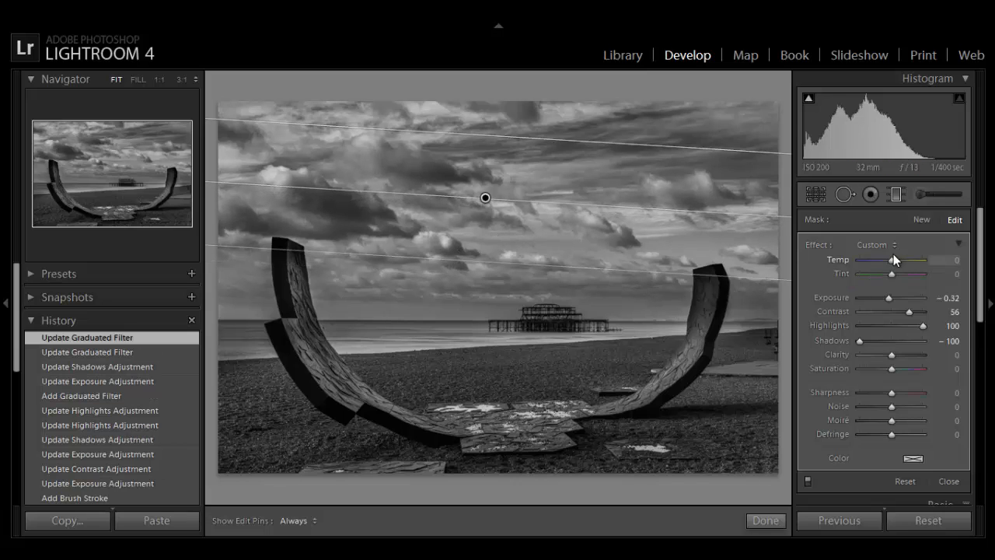
Set up a new Adjustment Brush with Exposure 0.23, Highlights 84, brush size 12 and Flow 44.
left_click(922, 195)
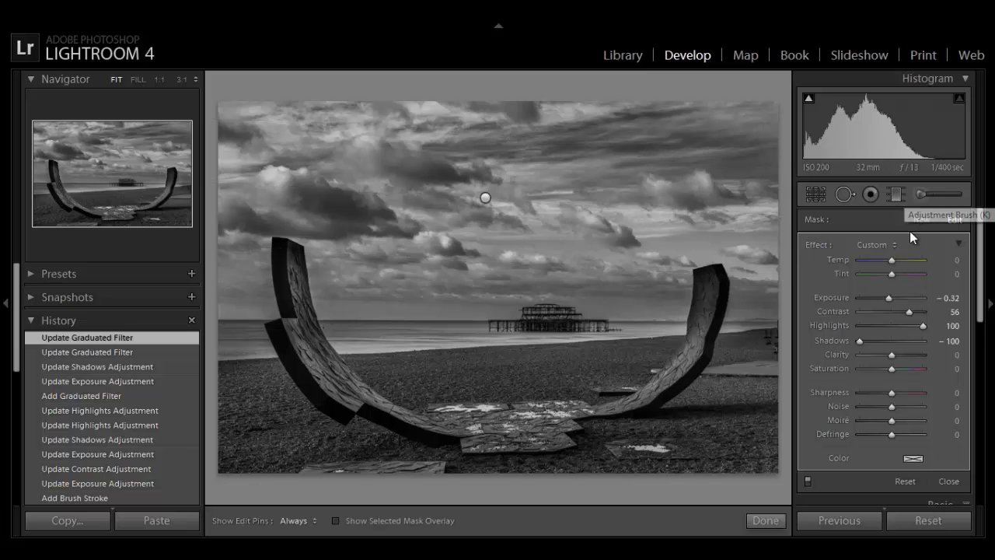
left_click(872, 246)
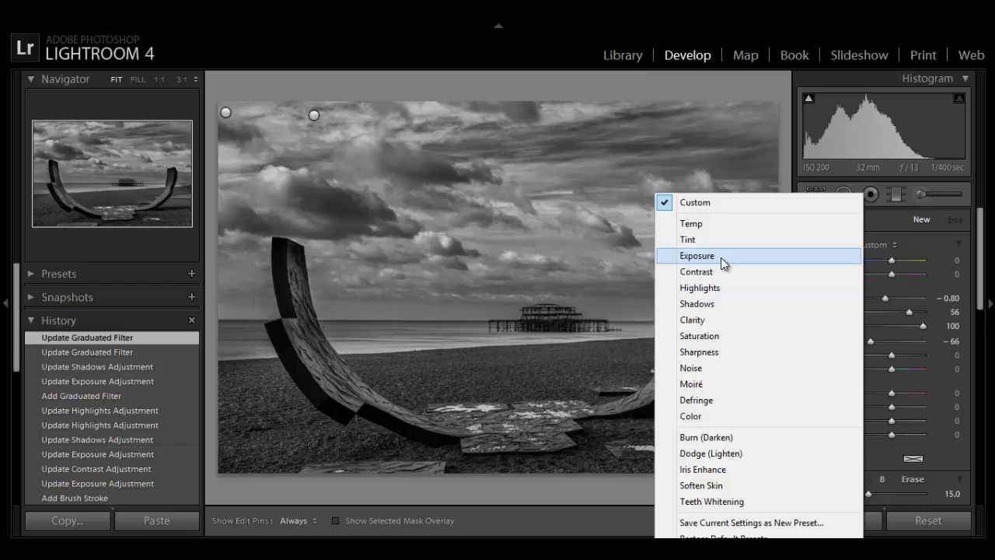
left_click(721, 257)
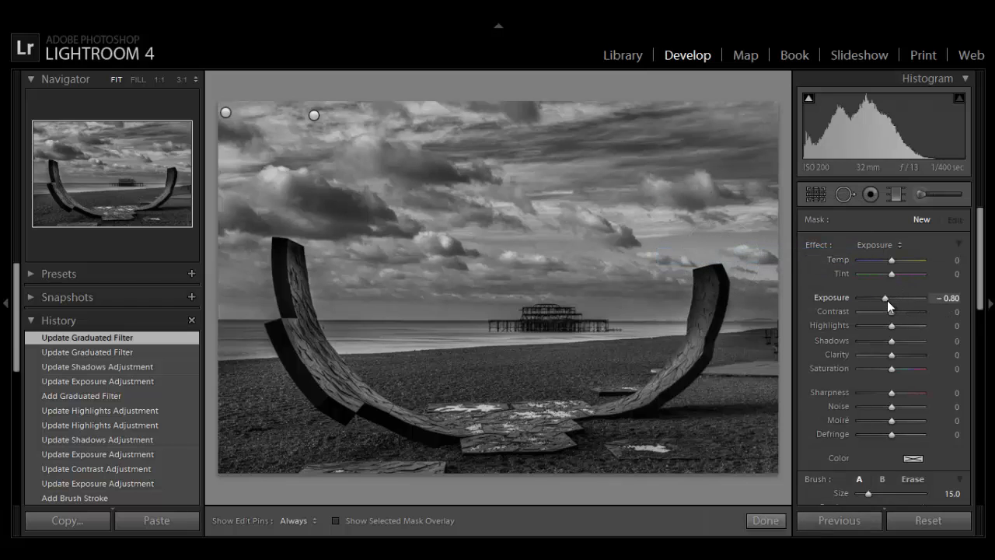
left_click_drag(887, 300, 893, 300)
left_click(892, 300)
left_click_drag(893, 300, 894, 300)
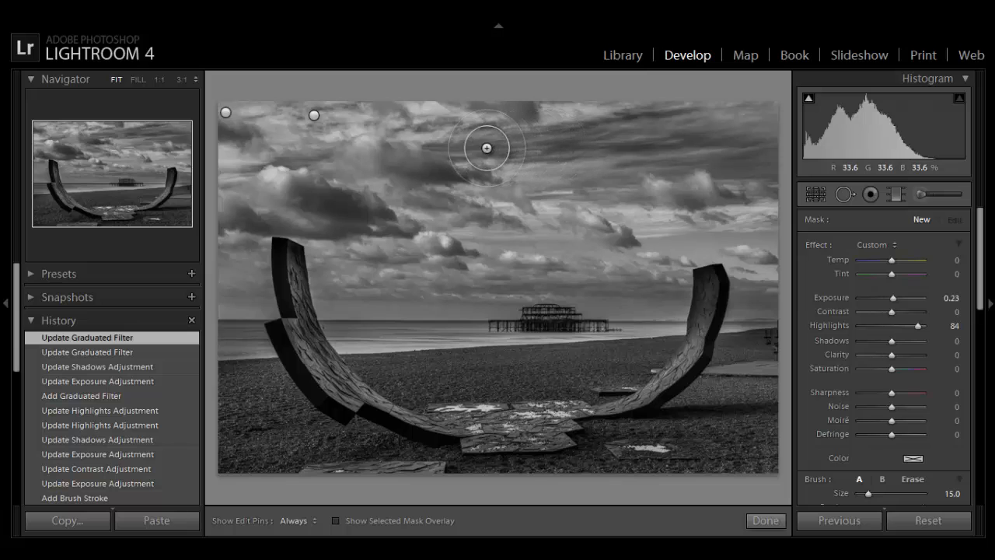
scroll(486, 148, "down", 3)
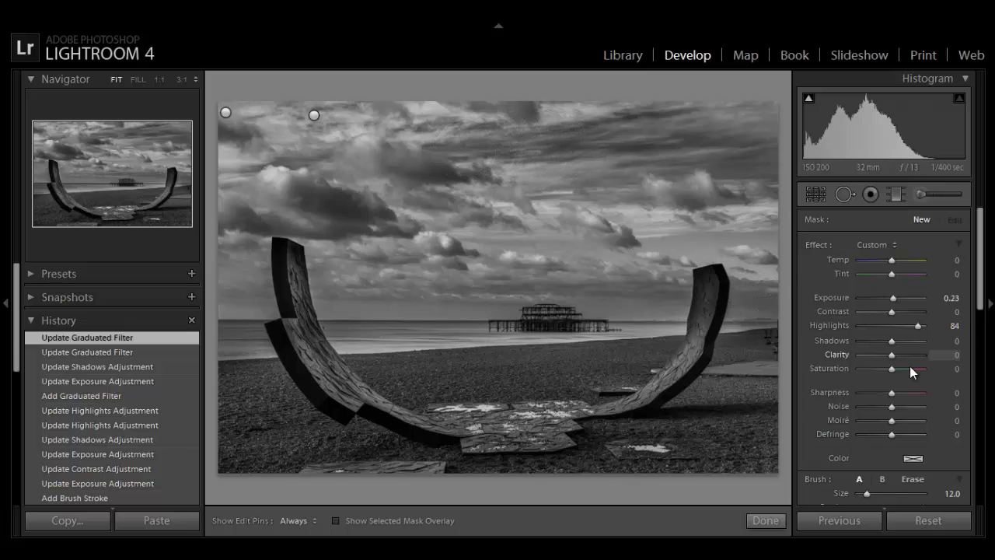
scroll(910, 366, "down", 3)
left_click_drag(923, 394, 886, 396)
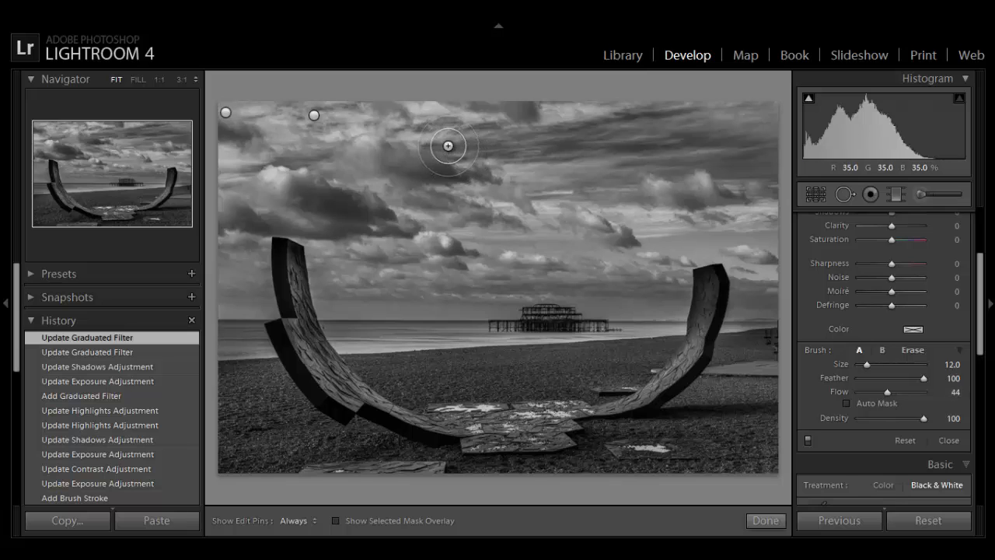
Brighten the clouds across the sky with brush strokes, checking the image with the edit pins hidden.
key("h")
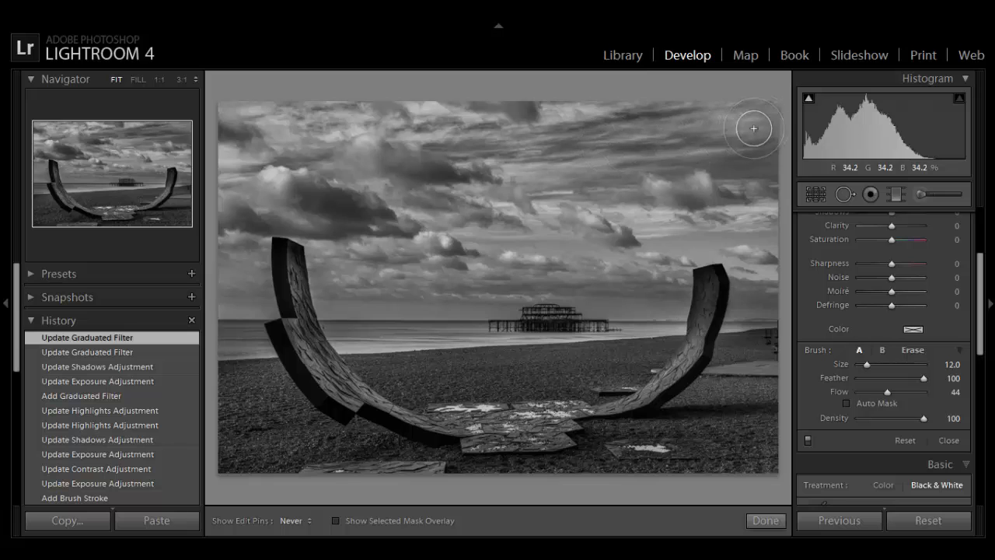
mouse_move(435, 154)
left_mouse_down()
mouse_move(647, 211)
mouse_move(640, 190)
mouse_move(699, 194)
left_mouse_up()
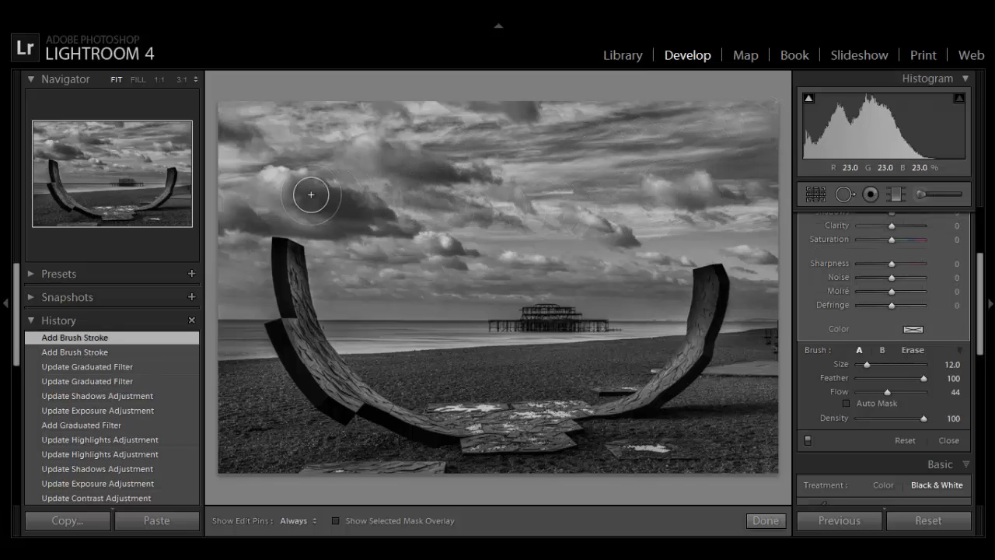
key("h")
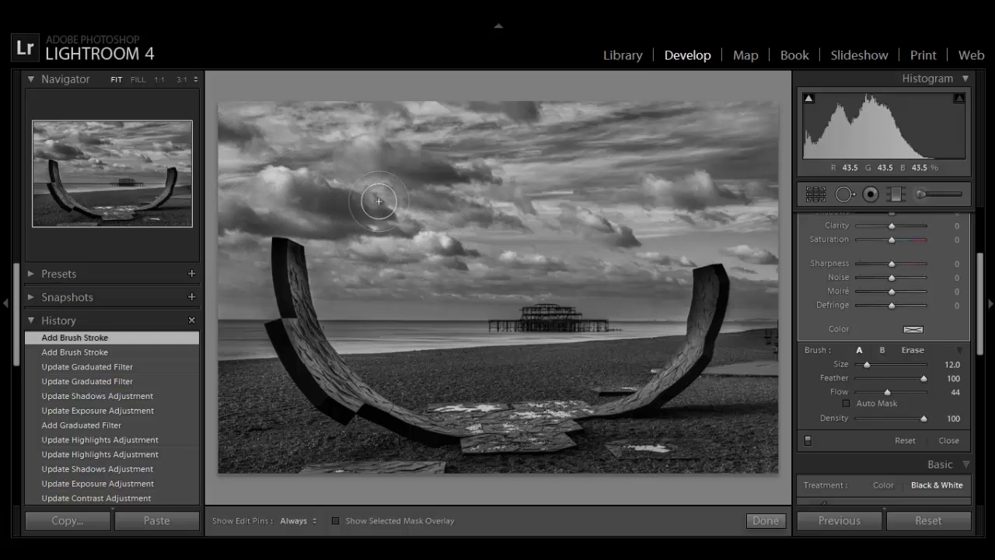
left_click_drag(381, 202, 334, 141)
left_click(543, 214)
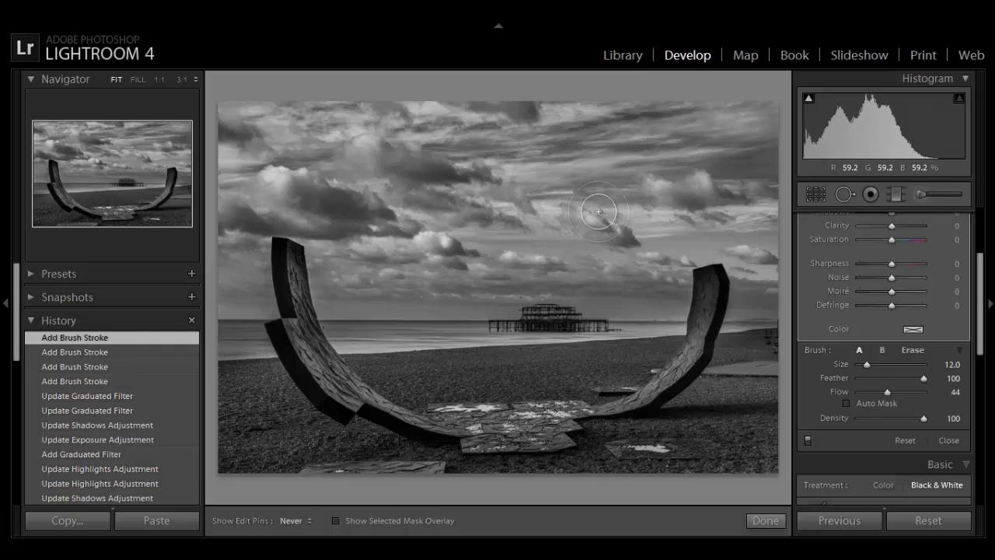
left_click(613, 201)
left_click(709, 193)
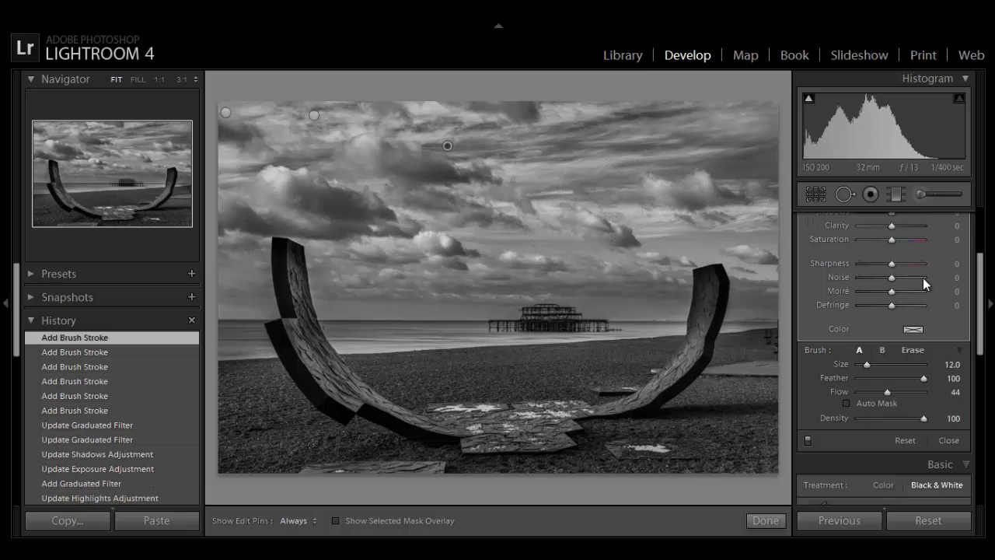
Start a new brush adjustment on the clouds right of centre in the upper sky with Exposure −0.14 and Highlights 84.
scroll(923, 278, "up", 4)
left_click(918, 222)
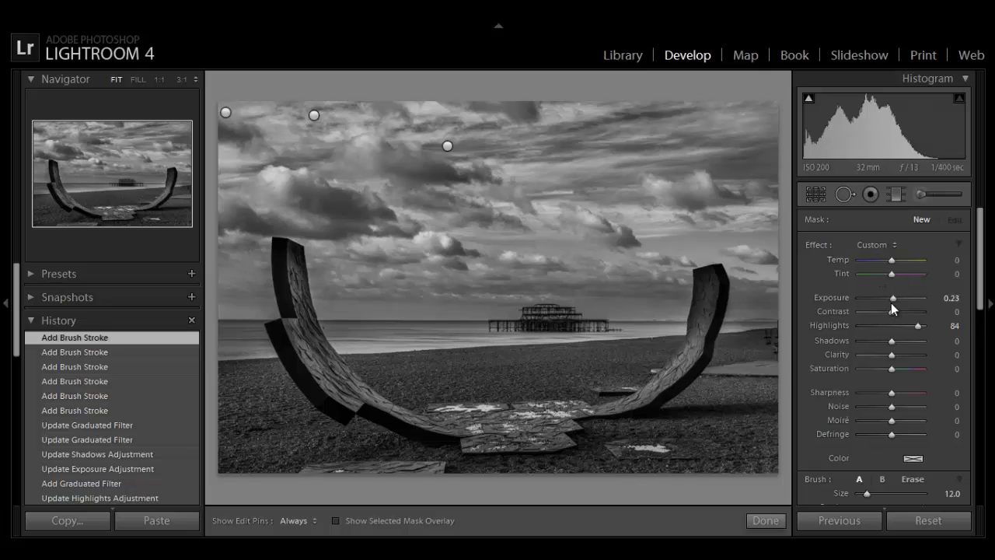
left_click_drag(891, 302, 889, 303)
double_click(836, 297)
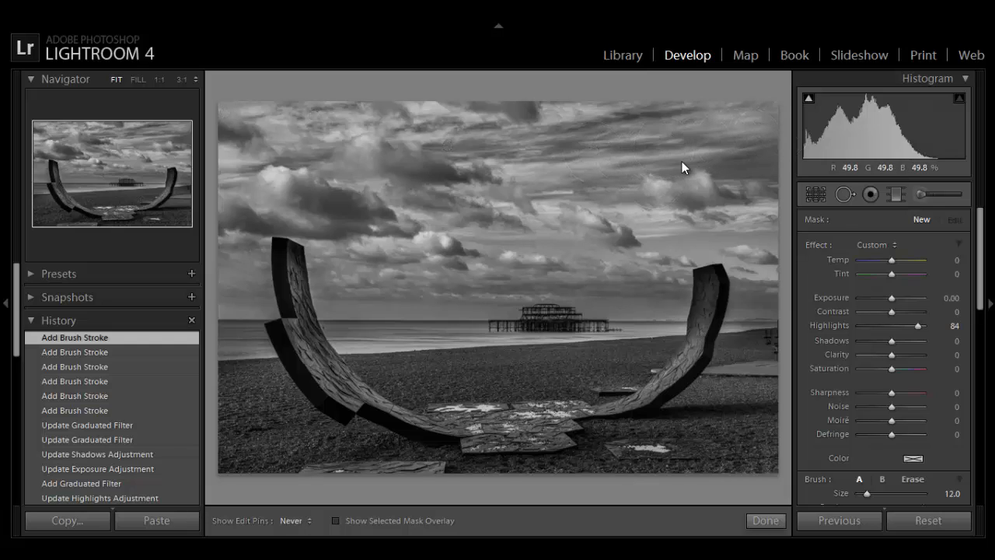
left_click_drag(875, 270, 885, 299)
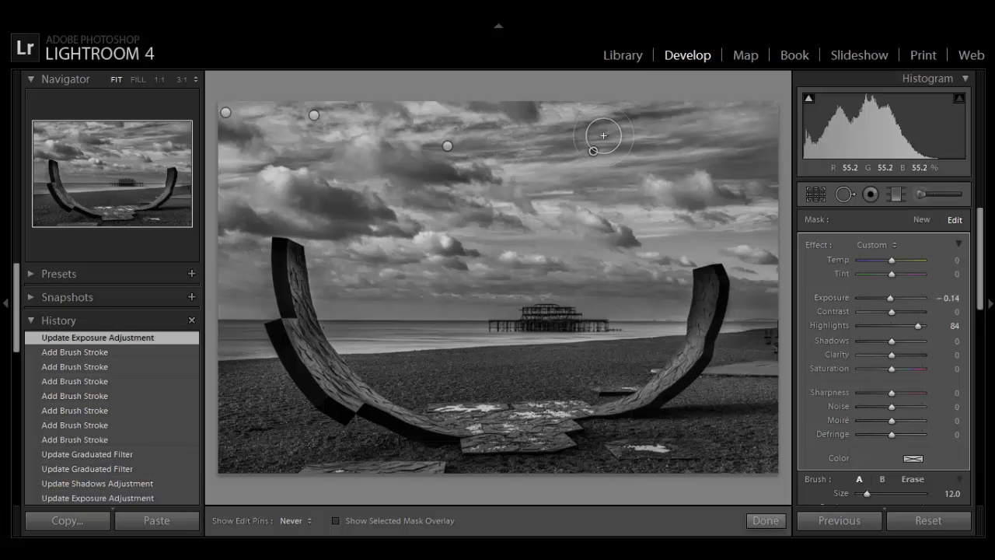
key("h")
mouse_move(796, 146)
left_mouse_down()
mouse_move(524, 153)
mouse_move(504, 180)
mouse_move(617, 231)
left_mouse_up()
key("h")
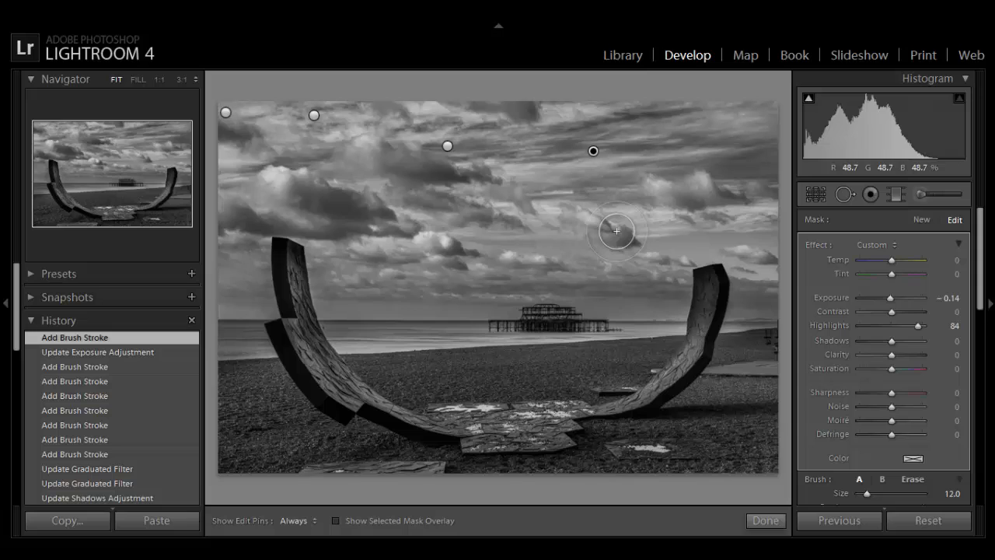
key("ctrl+z")
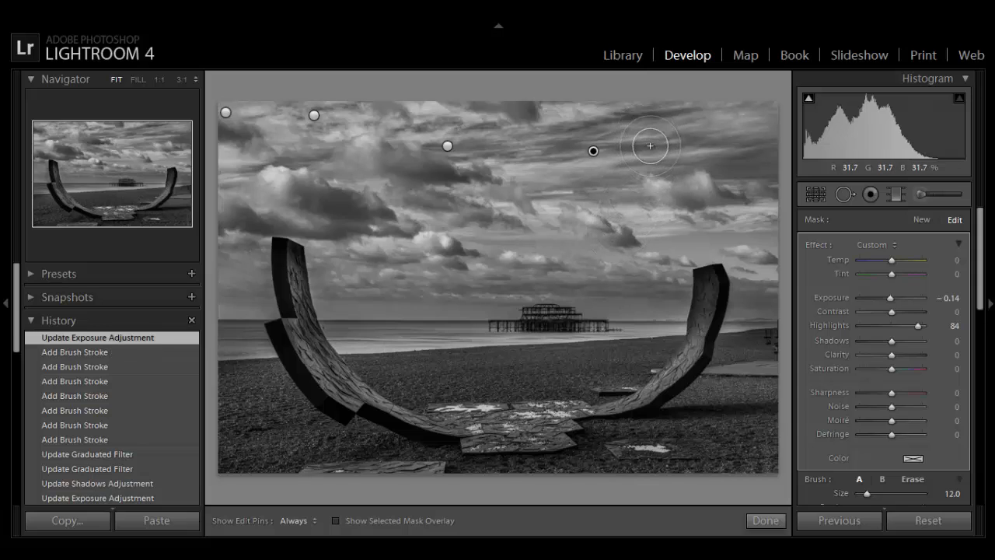
Paint the darkening adjustment over the clouds in the upper right of the sky.
key("h")
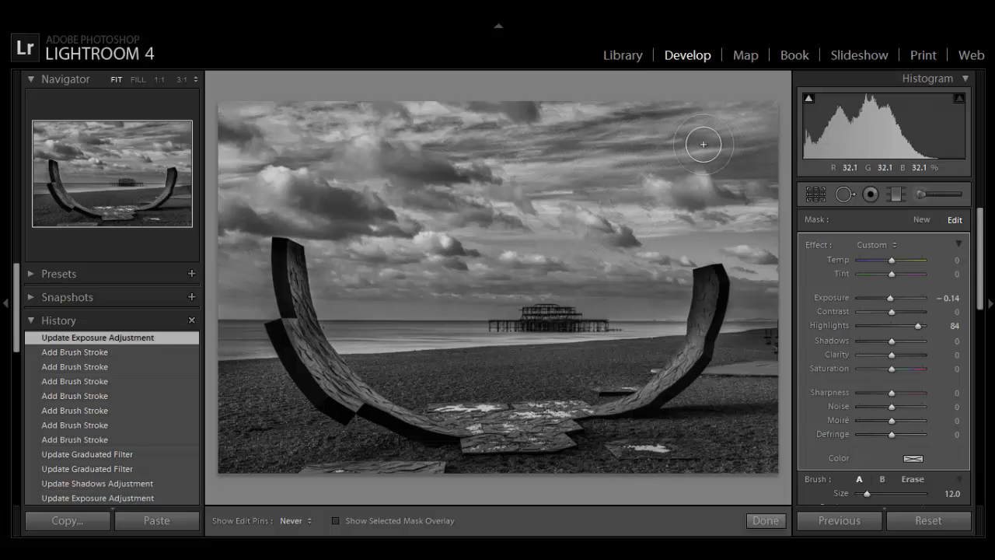
key("h")
mouse_move(704, 144)
left_mouse_down()
mouse_move(630, 160)
mouse_move(629, 179)
left_mouse_up()
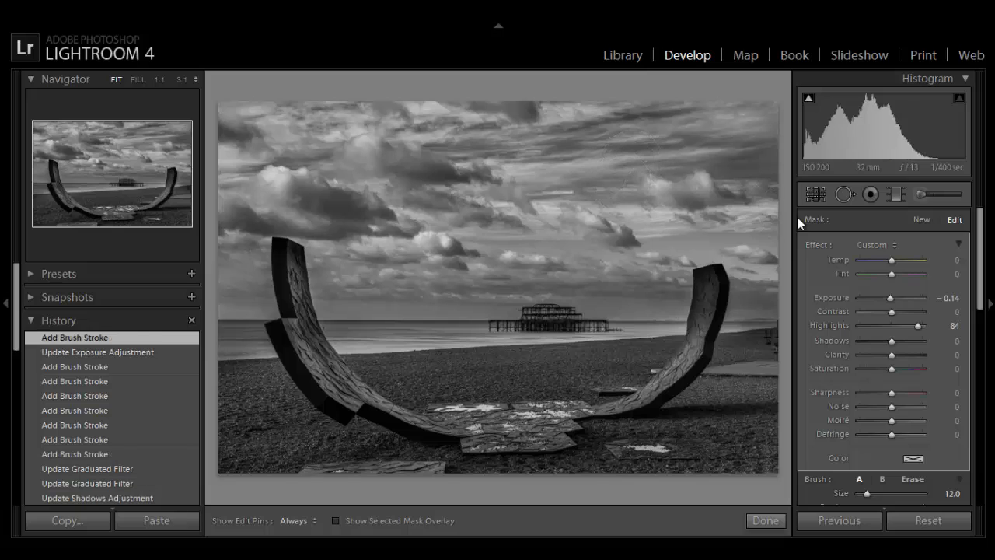
Paint another brush adjustment from the upper central sky across the right-hand clouds with Exposure −0.20, Highlights 84 and Flow 100.
left_click(919, 220)
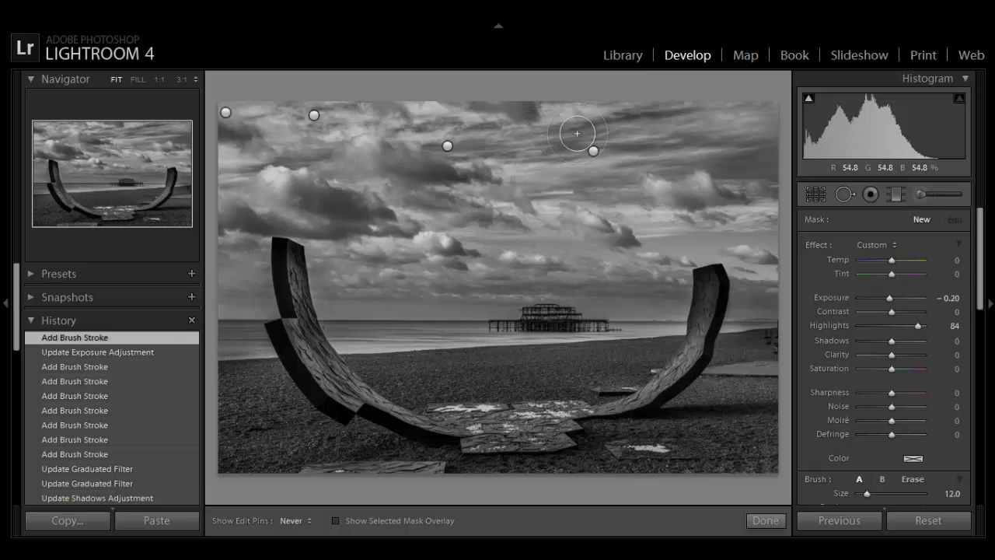
key("h")
key("h")
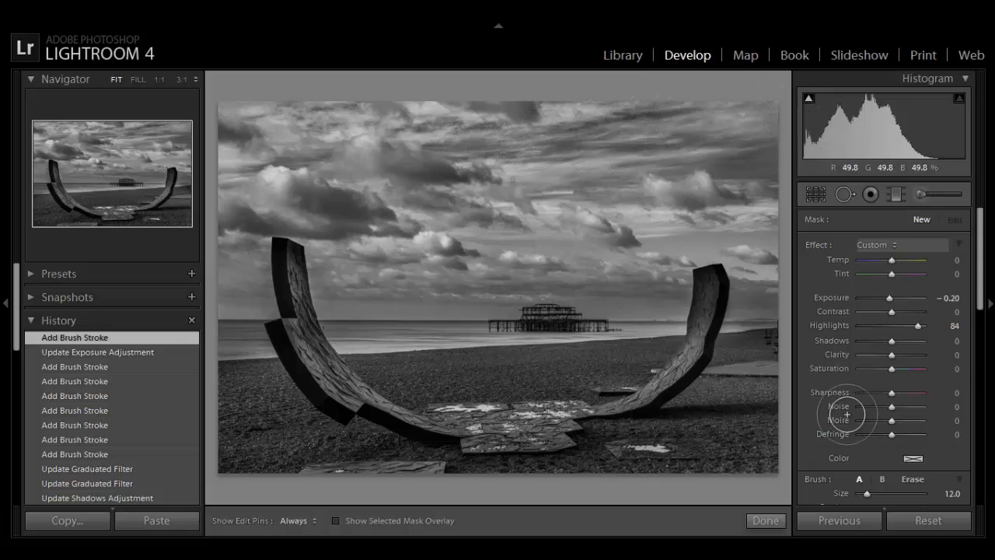
scroll(891, 389, "down", 5)
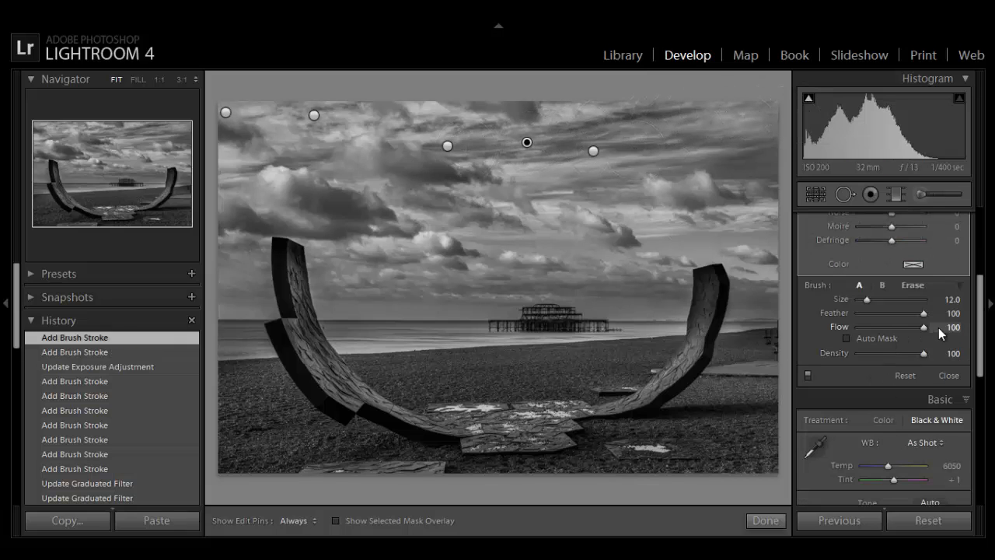
key("h")
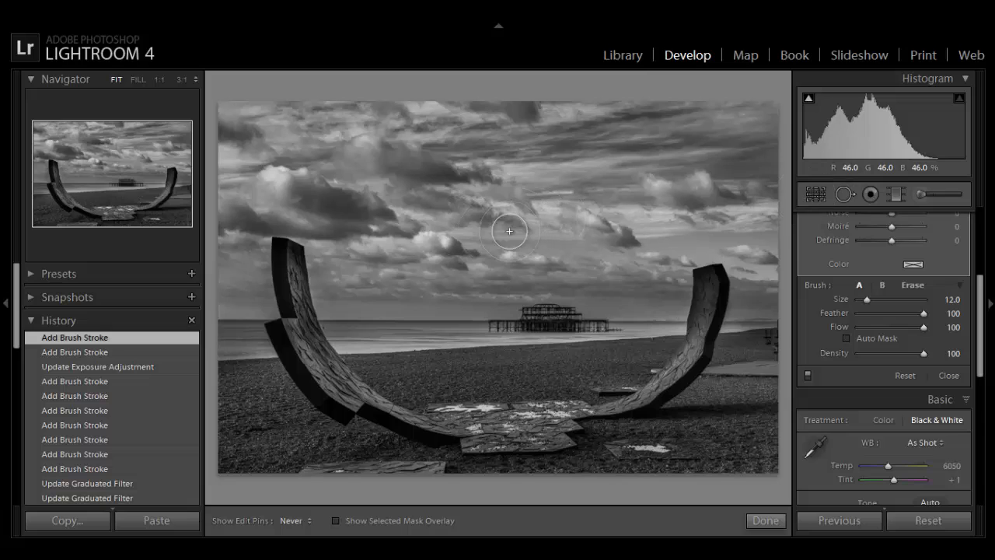
mouse_move(510, 231)
left_mouse_down()
mouse_move(548, 232)
mouse_move(410, 232)
mouse_move(538, 266)
mouse_move(411, 253)
mouse_move(718, 245)
left_mouse_up()
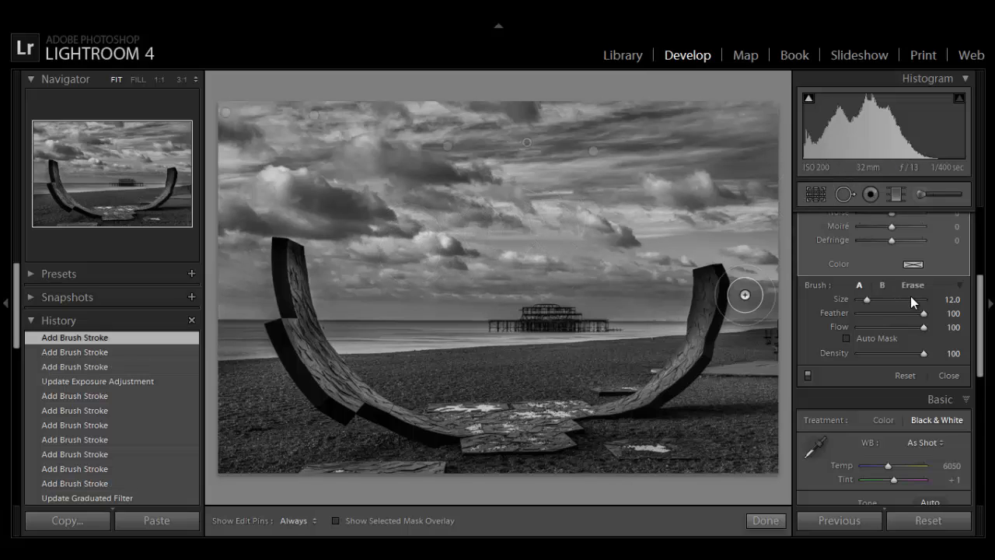
Set the selected sky brush adjustment to Exposure −0.32 and Highlights 100.
scroll(910, 296, "up", 5)
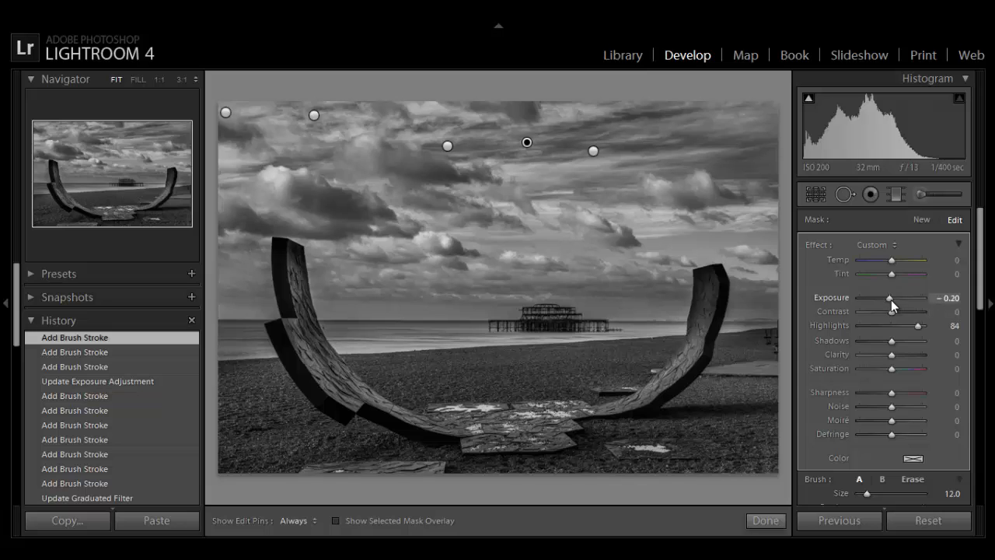
left_click_drag(891, 299, 889, 299)
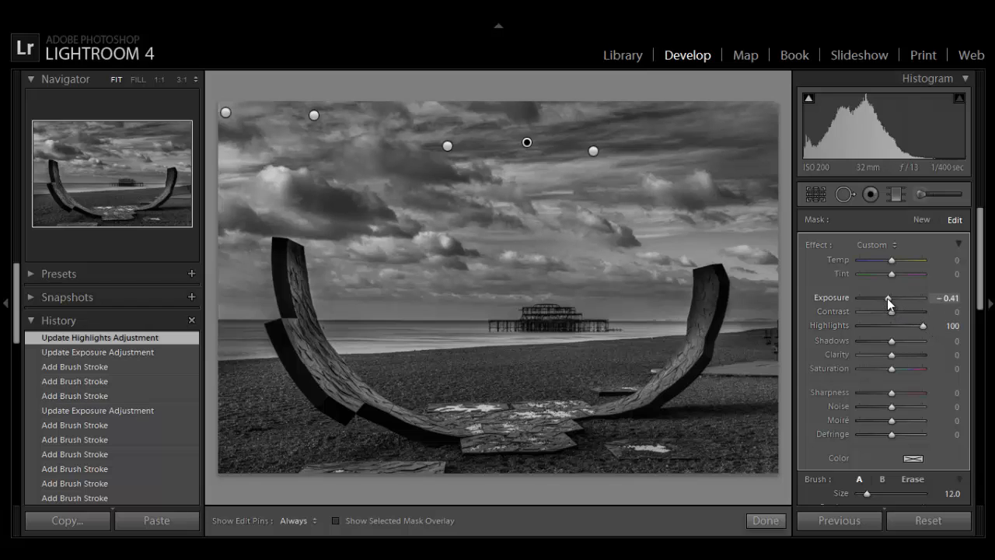
left_click_drag(887, 298, 887, 297)
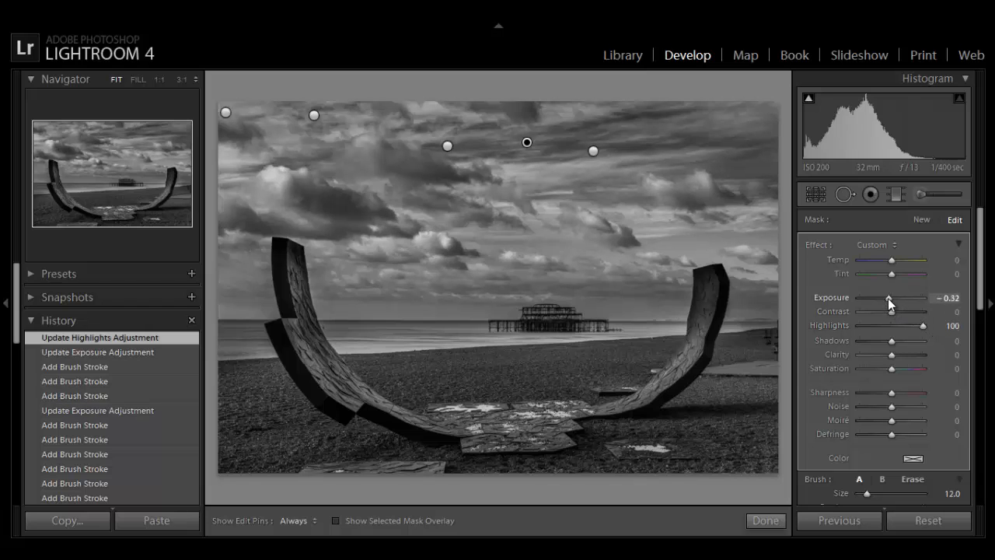
Start a new brush adjustment with Exposure 0.23, Highlights 84 and brush size 9.0, painting it on the clouds in the upper central sky.
left_click(920, 219)
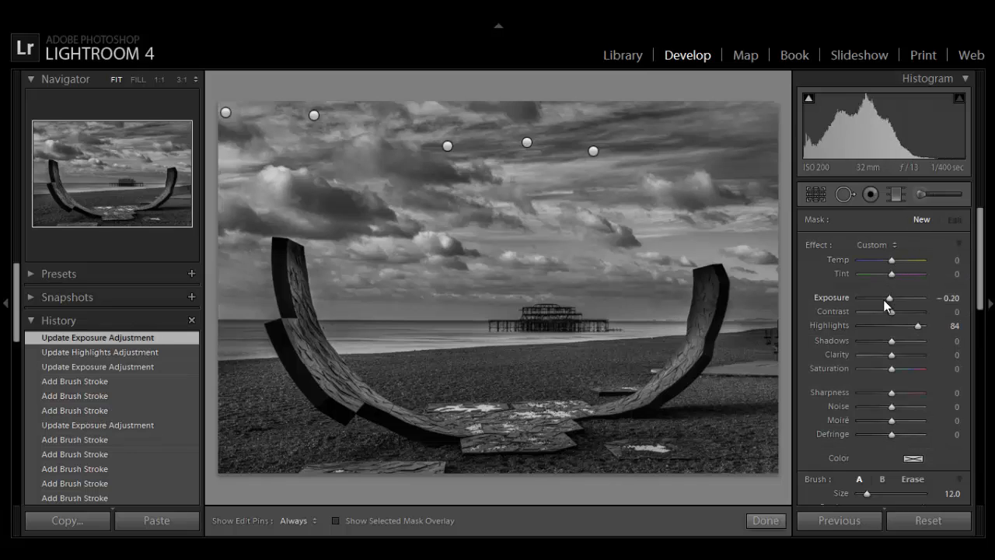
left_click_drag(888, 299, 891, 299)
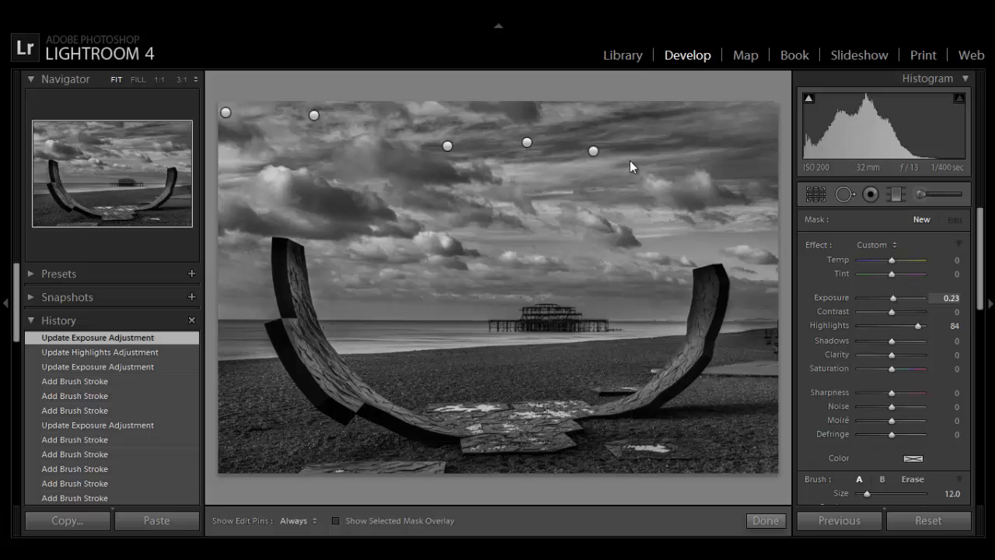
scroll(621, 143, "down", 3)
key("h")
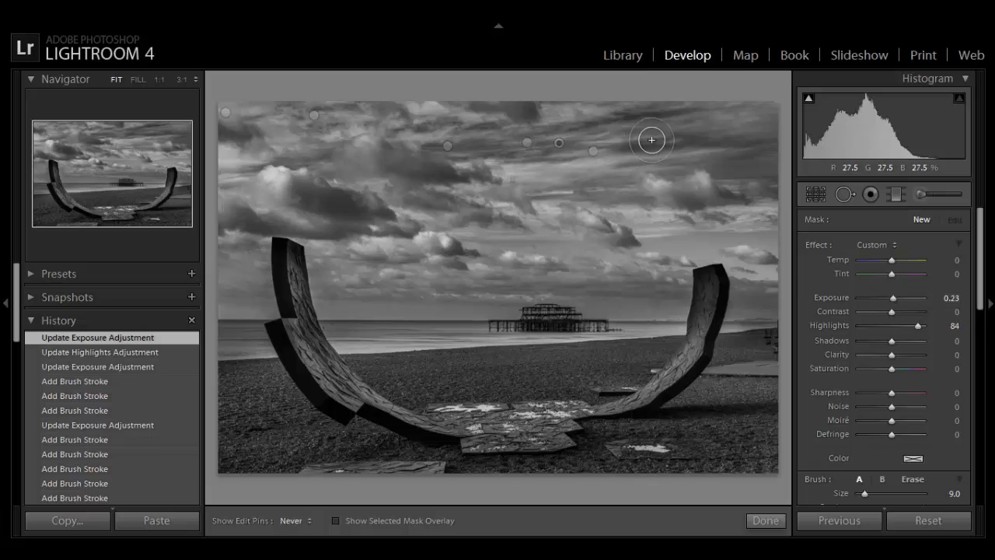
key("h")
mouse_move(500, 150)
left_mouse_down()
mouse_move(493, 144)
mouse_move(529, 151)
left_mouse_up()
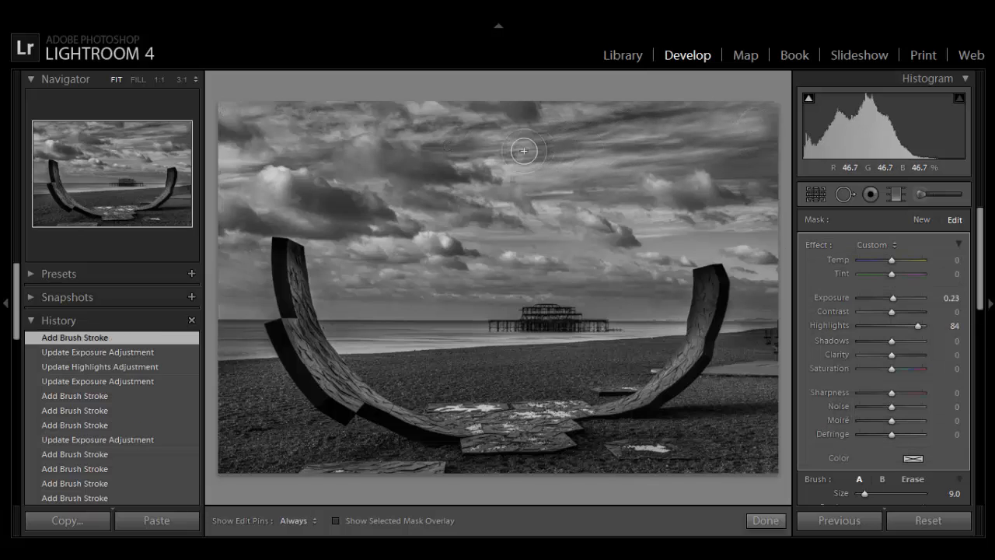
Extend the brightening strokes over the upper left-of-centre clouds and down to the central low clouds, undoing the last stroke across the lower left clouds.
left_click_drag(403, 167, 428, 169)
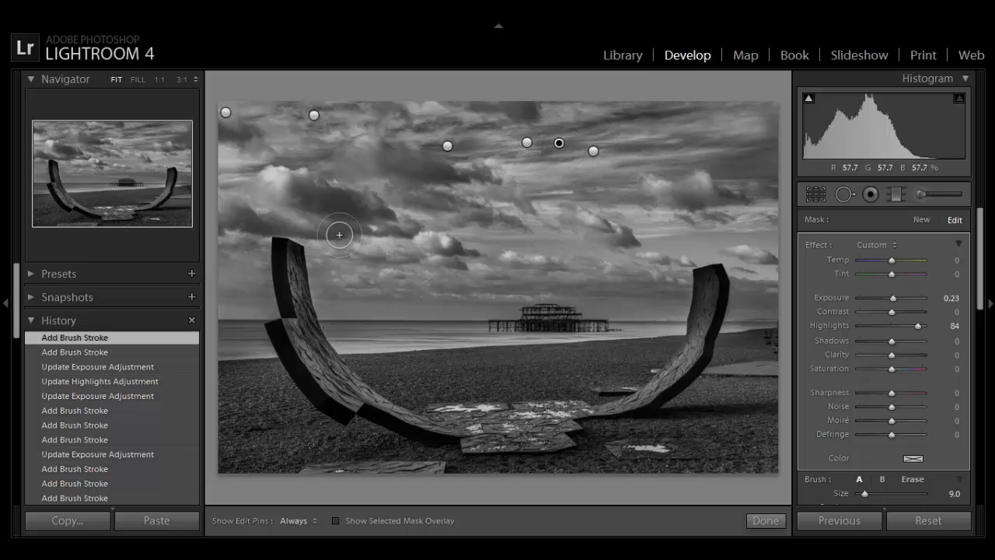
key("h")
key("h")
left_click(394, 159)
key("h")
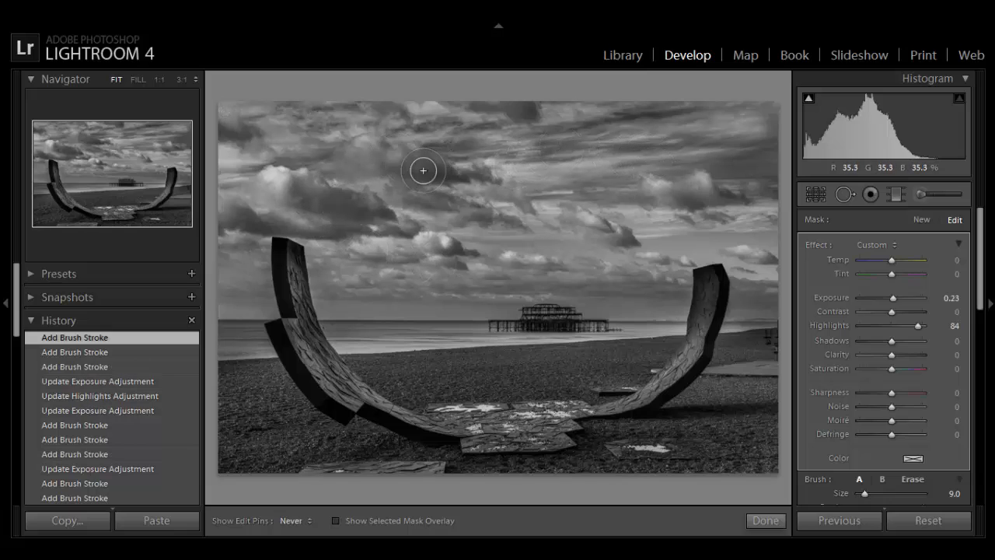
key("h")
left_click_drag(483, 241, 519, 278)
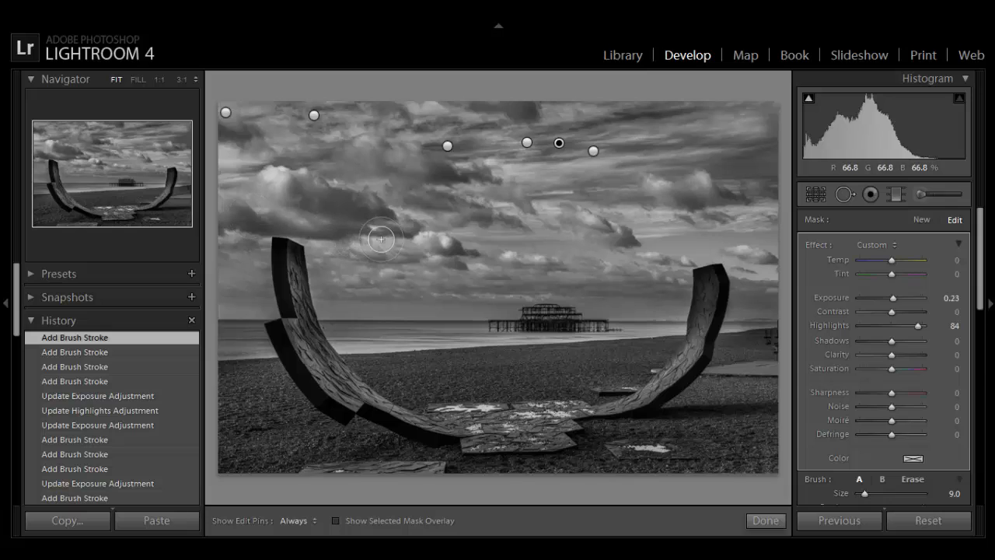
left_click_drag(382, 240, 468, 250)
key("ctrl+z")
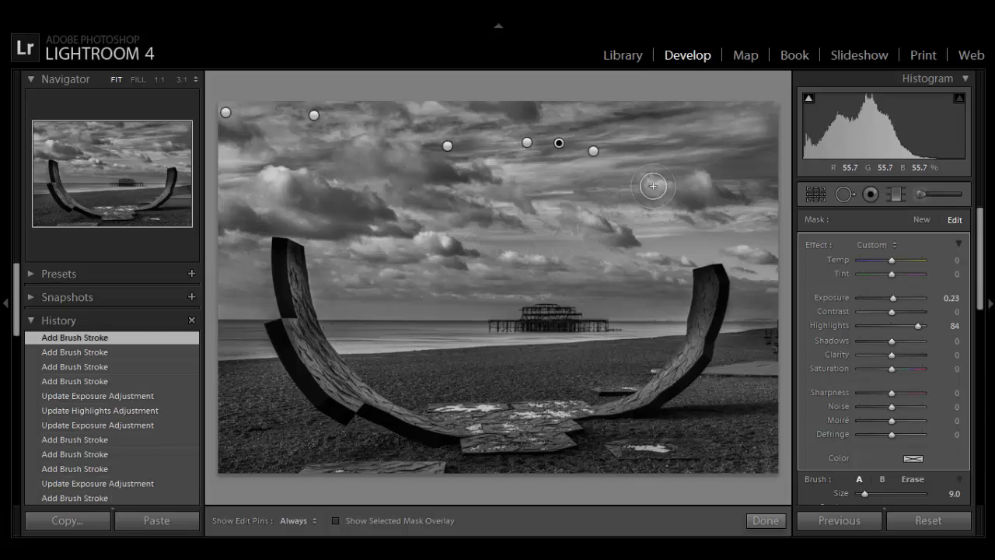
Start another brush adjustment with Exposure 0.23 and Highlights reset to 0, painting it over the clouds on the right side of the sky.
left_click(918, 220)
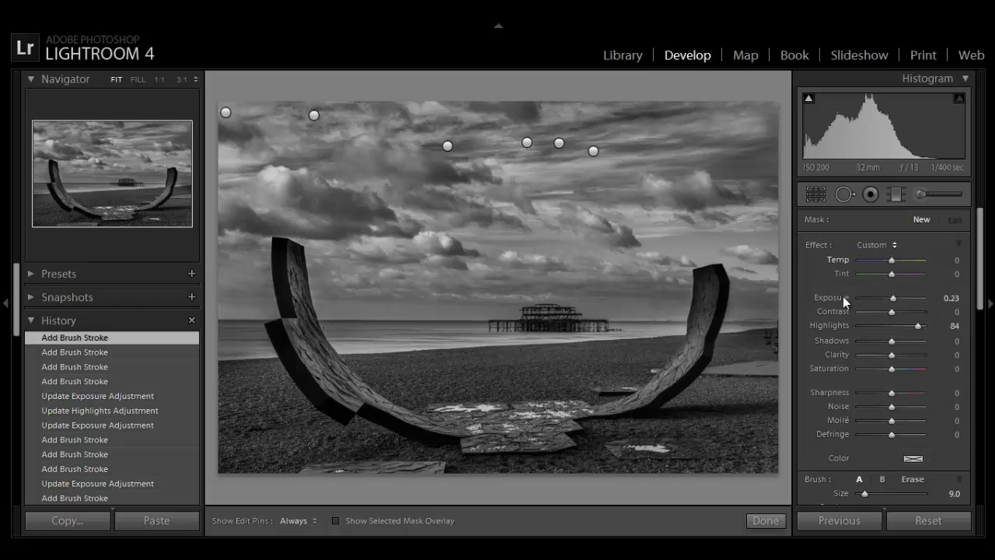
double_click(844, 323)
mouse_move(650, 190)
left_mouse_down()
mouse_move(704, 189)
mouse_move(784, 218)
mouse_move(572, 193)
mouse_move(544, 177)
mouse_move(660, 180)
mouse_move(673, 166)
left_mouse_up()
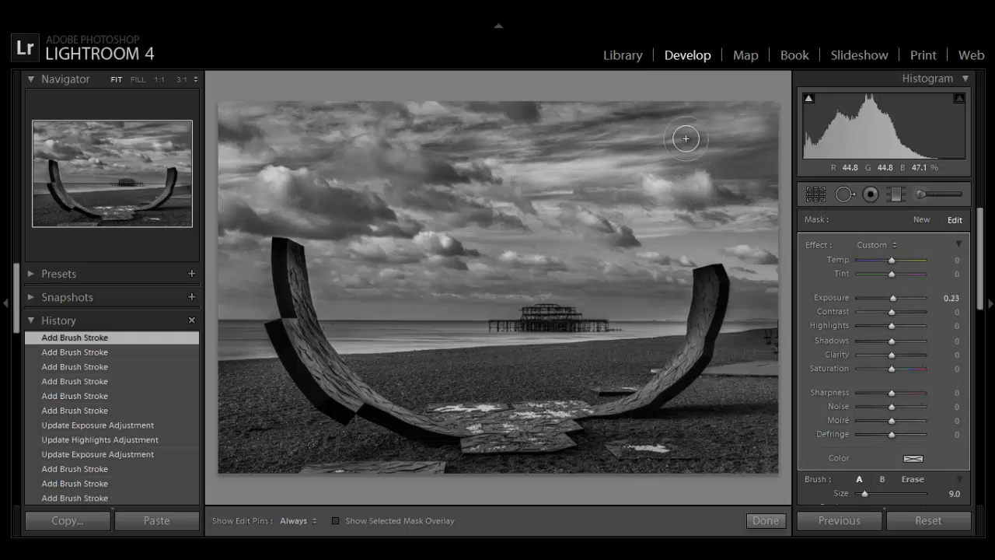
left_click_drag(734, 129, 419, 233)
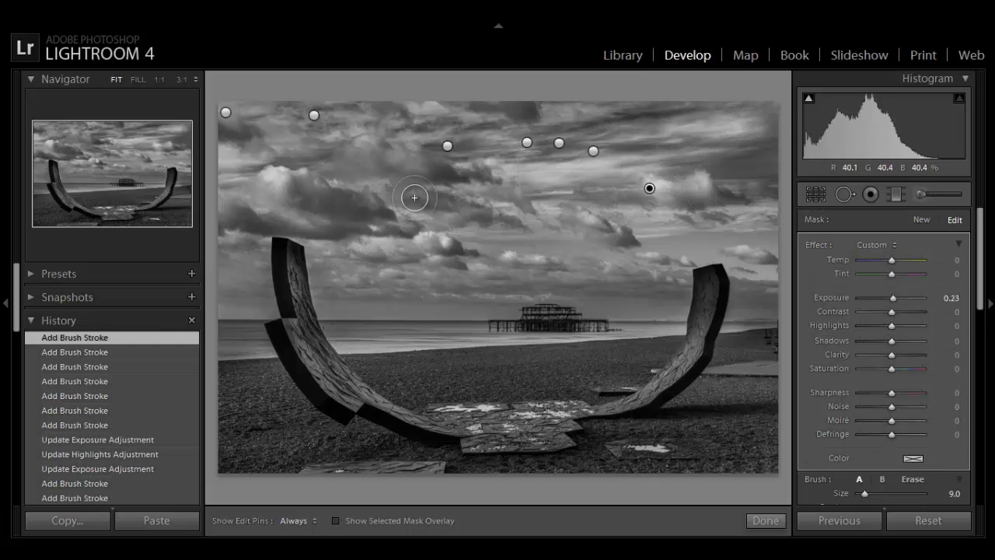
Paint the same brightening adjustment over the central clouds and the large clouds on the left of the sky.
mouse_move(477, 214)
left_mouse_down()
mouse_move(302, 209)
mouse_move(374, 247)
mouse_move(432, 246)
left_mouse_up()
left_click(445, 239)
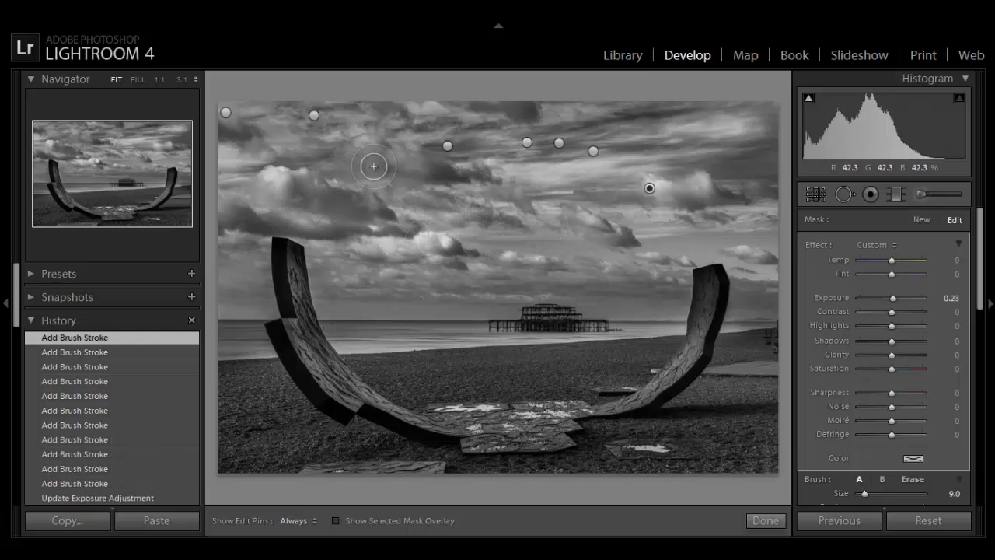
mouse_move(371, 154)
left_mouse_down()
mouse_move(368, 147)
mouse_move(417, 166)
mouse_move(344, 155)
left_mouse_up()
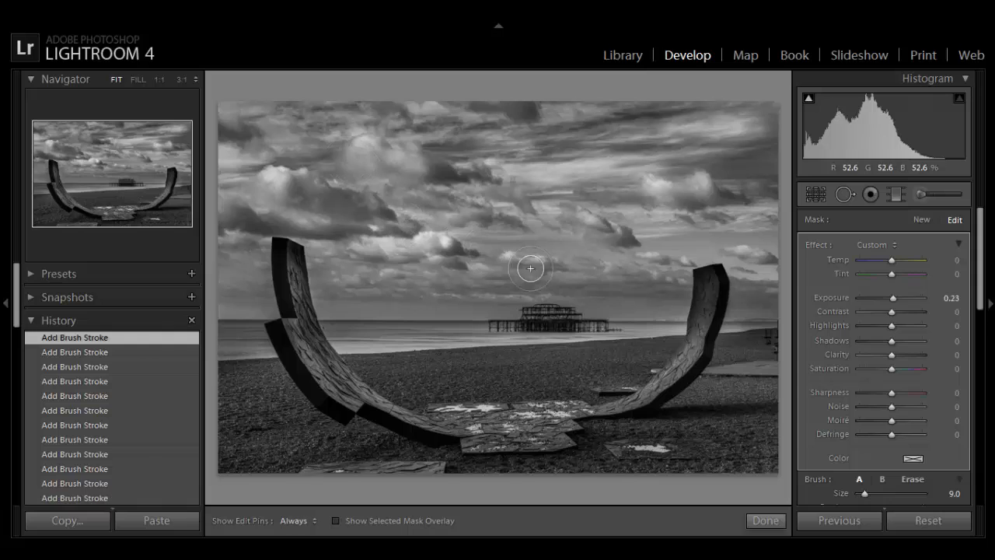
left_click(478, 178)
left_click_drag(250, 206, 307, 216)
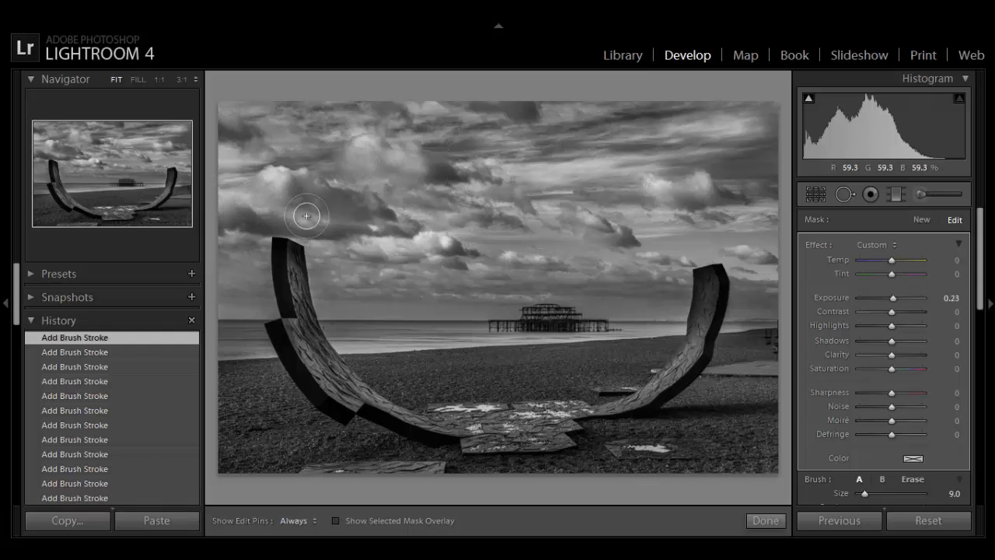
Brighten the clouds along the upper left of the sky with the Exposure 0.23 brush adjustment, checking the image with the edit pins hidden.
left_click(314, 116)
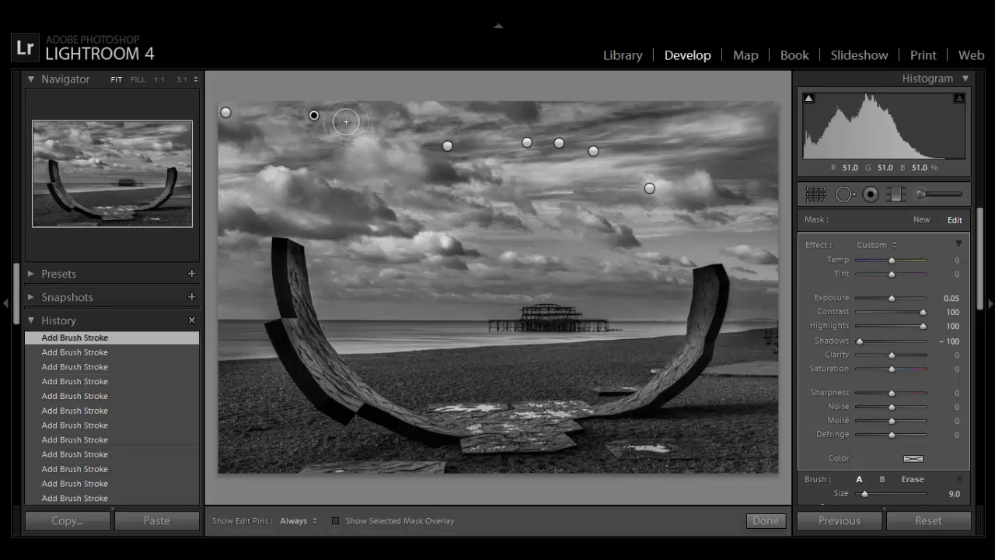
left_click(649, 188)
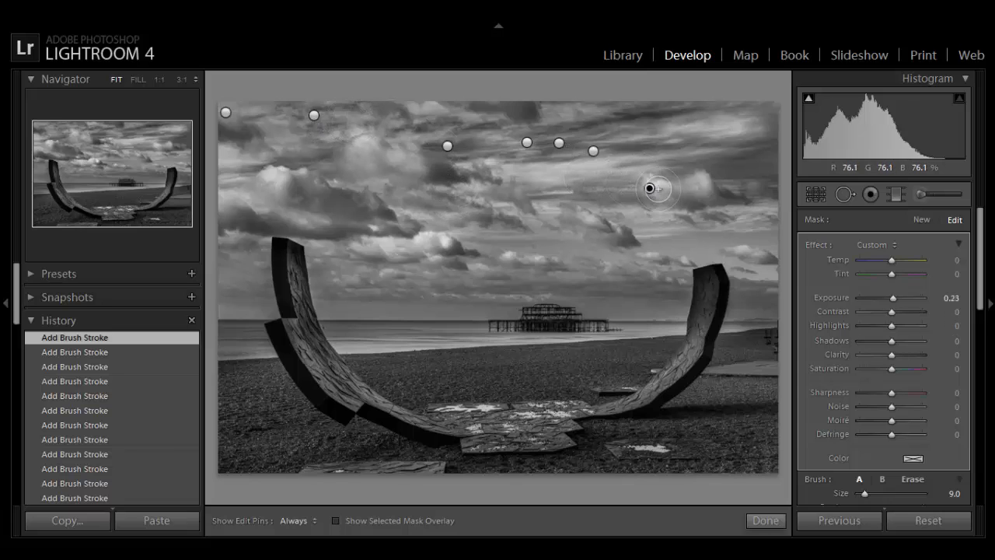
key("h")
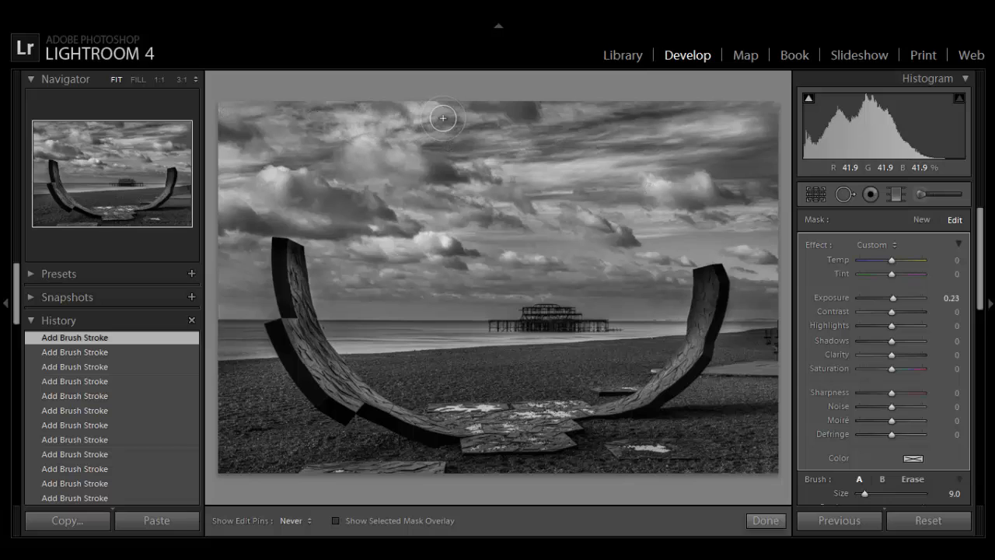
left_click_drag(354, 123, 309, 120)
left_click(313, 115)
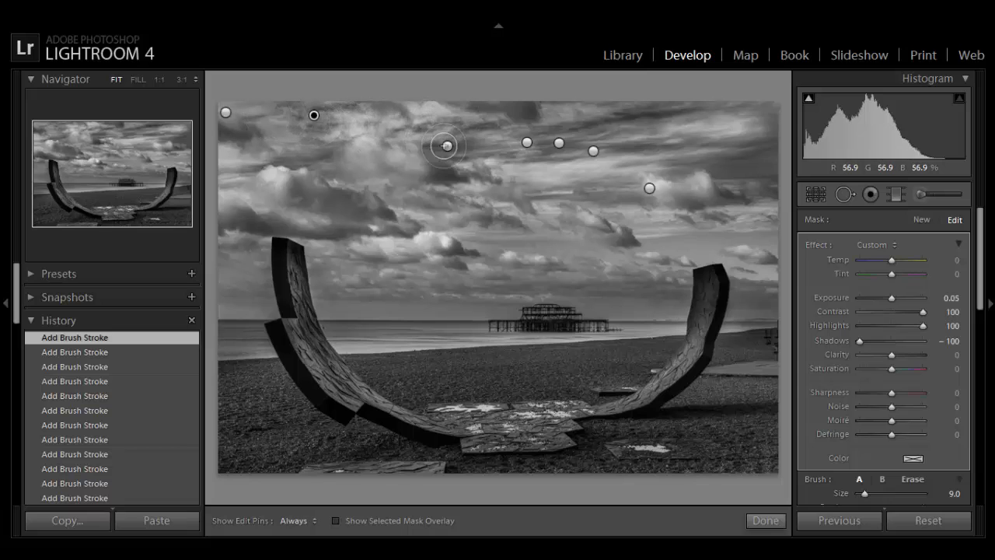
left_click(649, 189)
key("h")
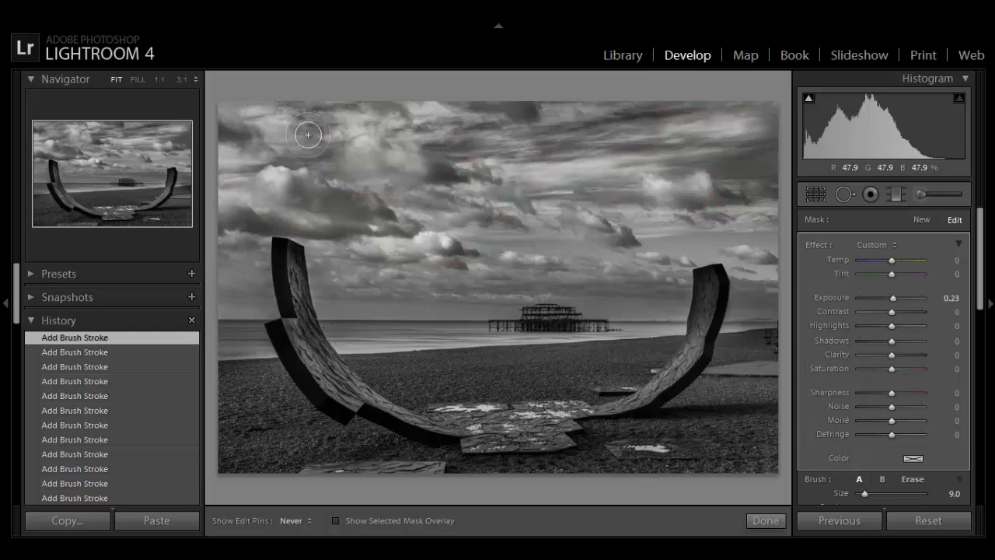
key("h")
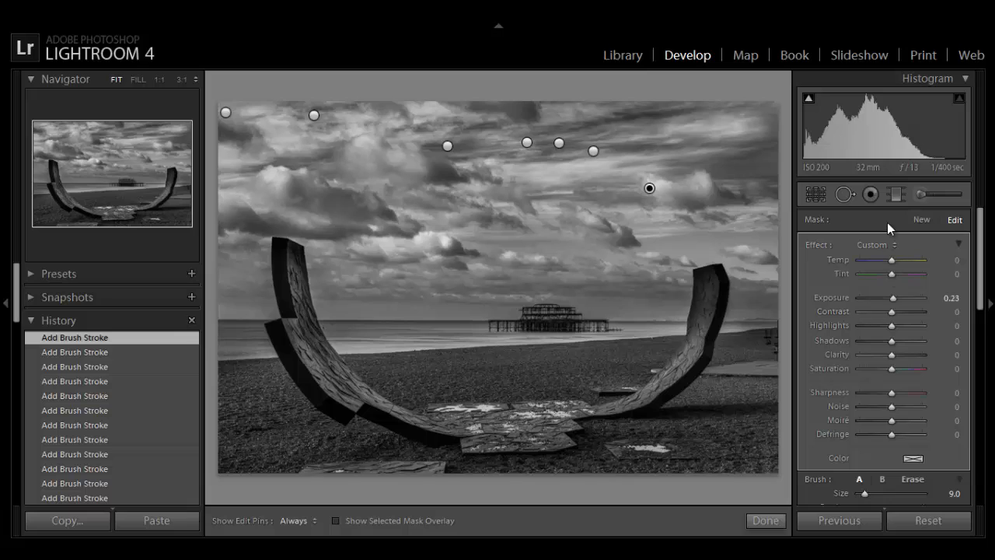
Add a graduated filter from the upper edge of the sky down to the beach with Exposure 0.13 and Contrast 77.
left_click(892, 198)
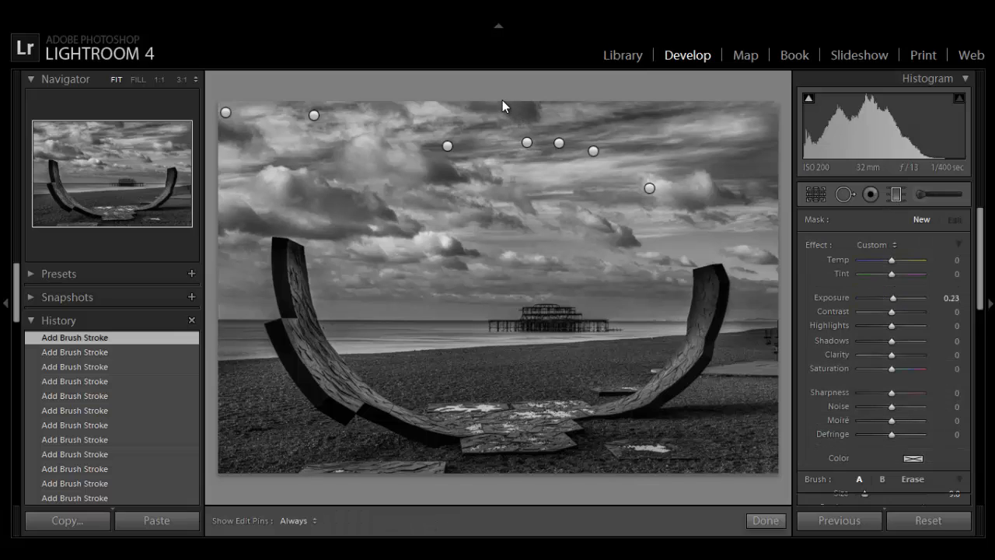
left_click_drag(500, 103, 493, 387)
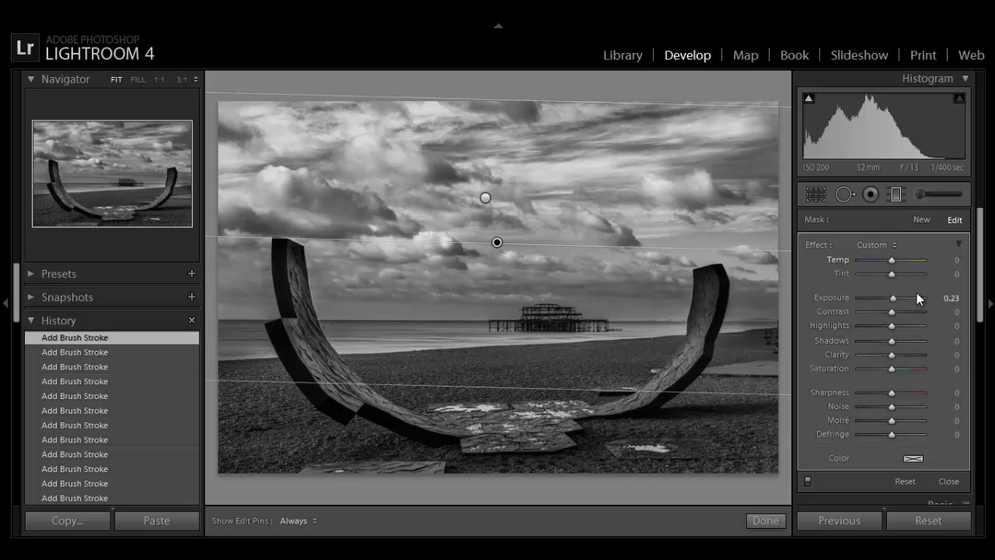
mouse_move(950, 296)
left_mouse_down()
mouse_move(910, 311)
mouse_move(956, 302)
left_mouse_up()
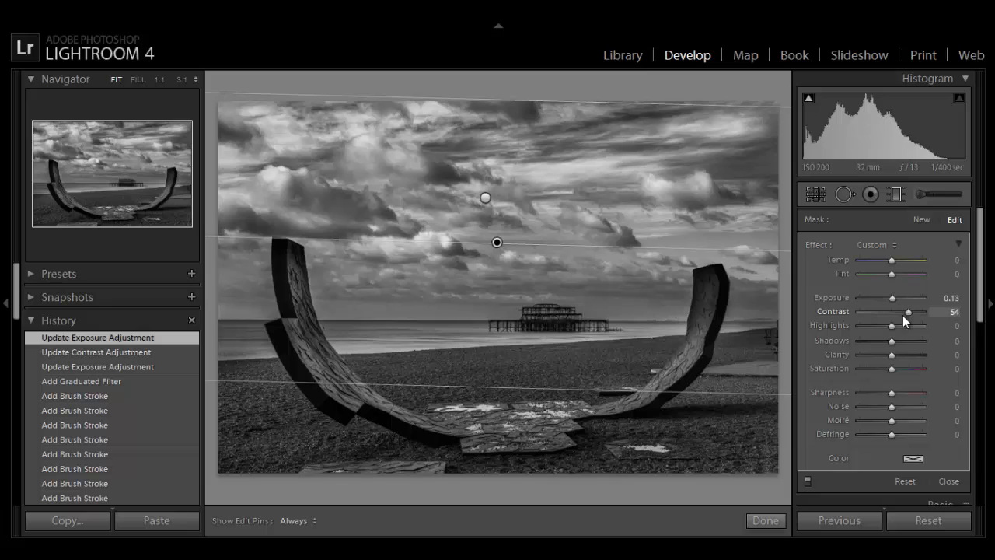
left_click_drag(909, 313, 915, 312)
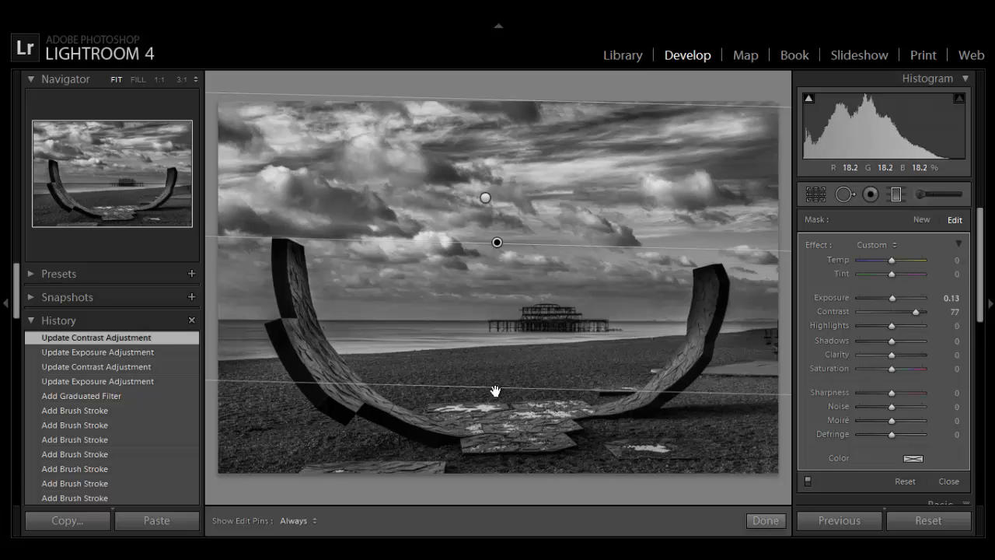
Refine the graduated filter to Clarity 75, Shadows 33, Exposure 0.14, Highlights −59 and Contrast 61, and finish editing it.
left_click_drag(899, 356, 912, 358)
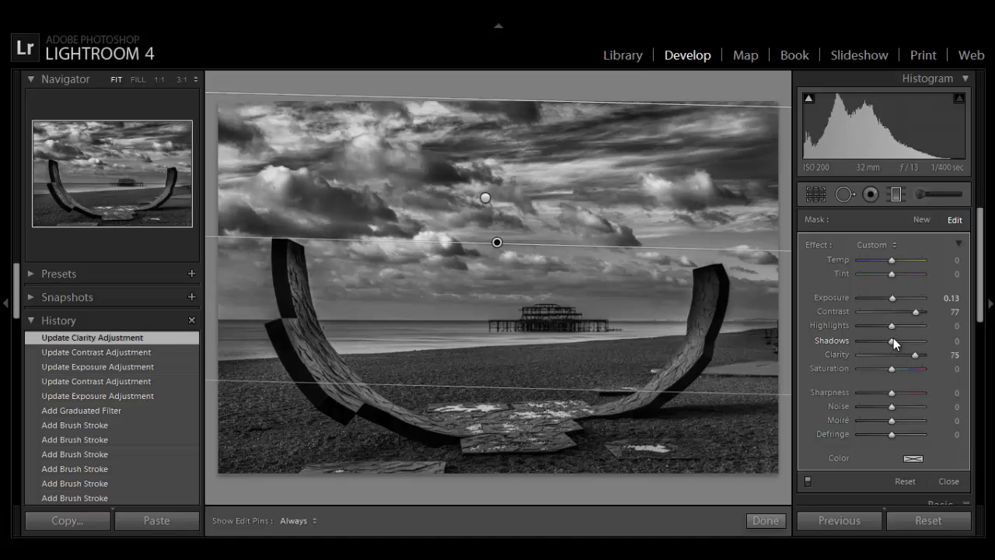
left_click_drag(893, 340, 894, 301)
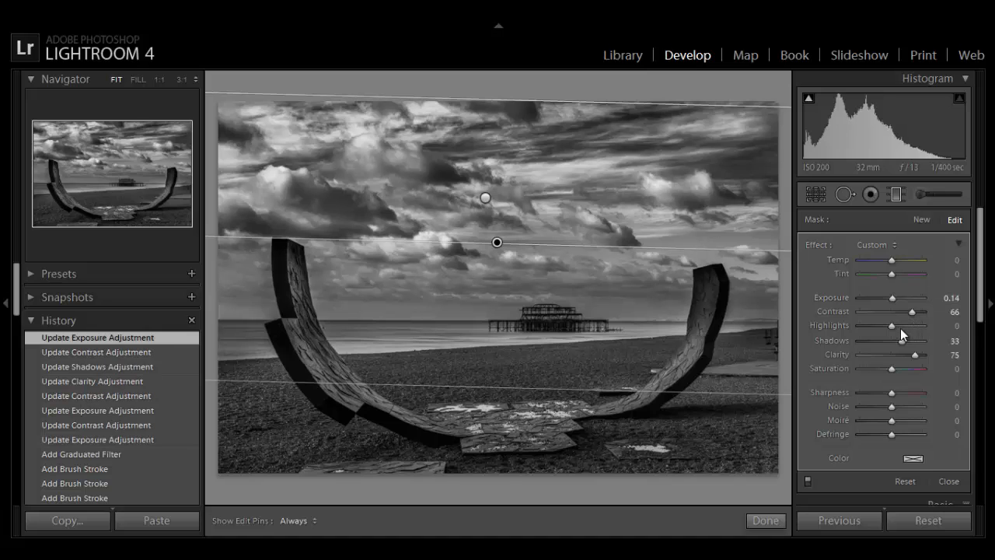
left_click_drag(888, 328, 872, 329)
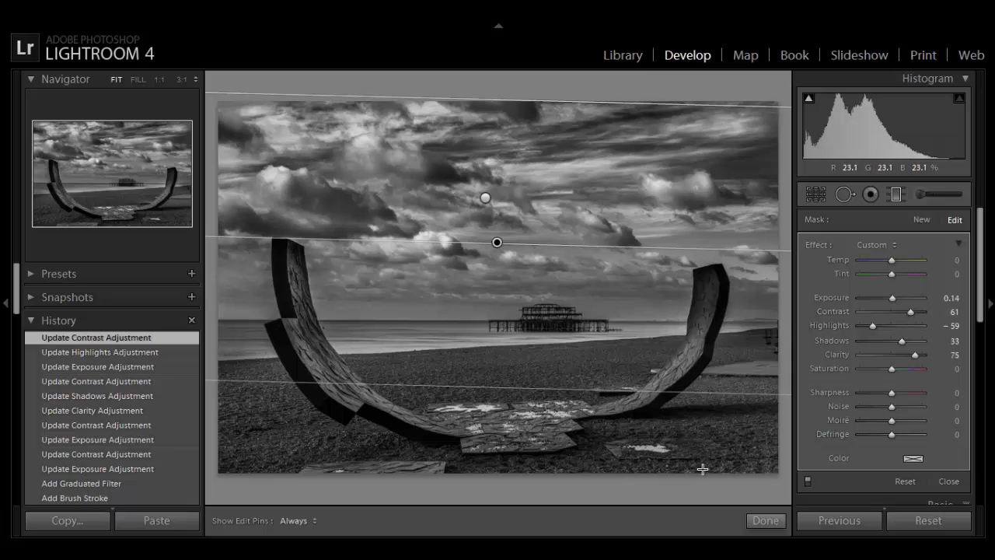
left_click(766, 522)
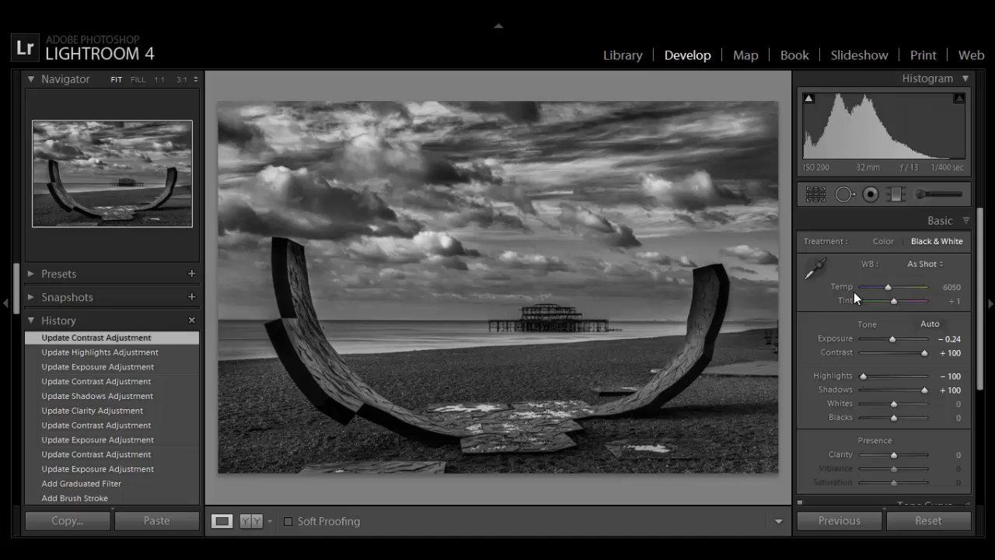
Start a new adjustment brush with the Exposure effect at 0.45 and paint from the shoreline below the pier down over the central beach.
left_click(915, 197)
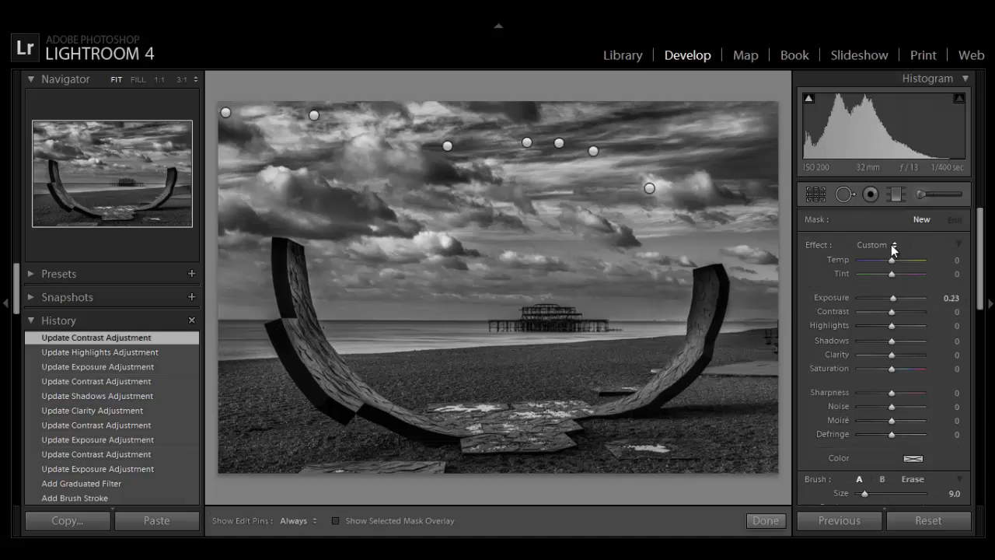
left_click(893, 247)
left_click(750, 258)
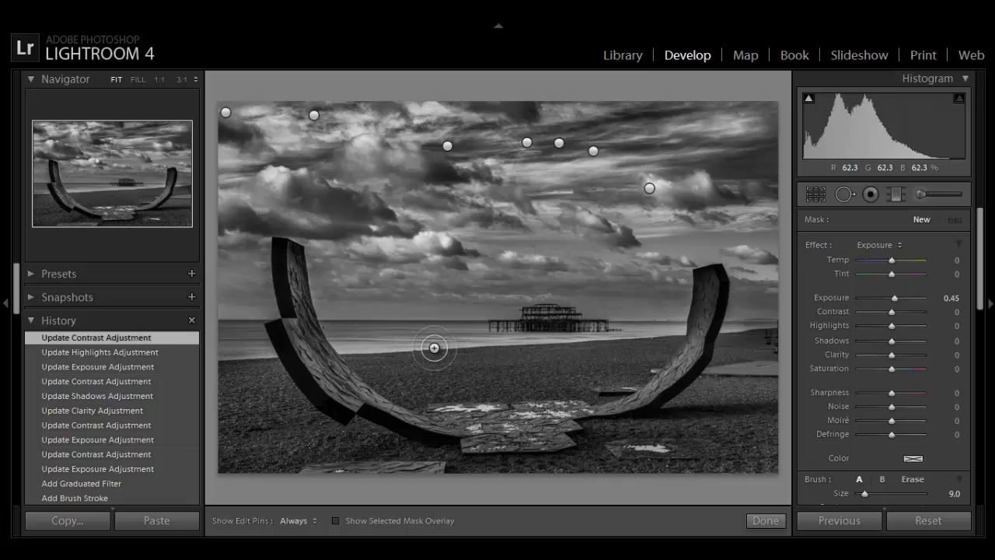
key("h")
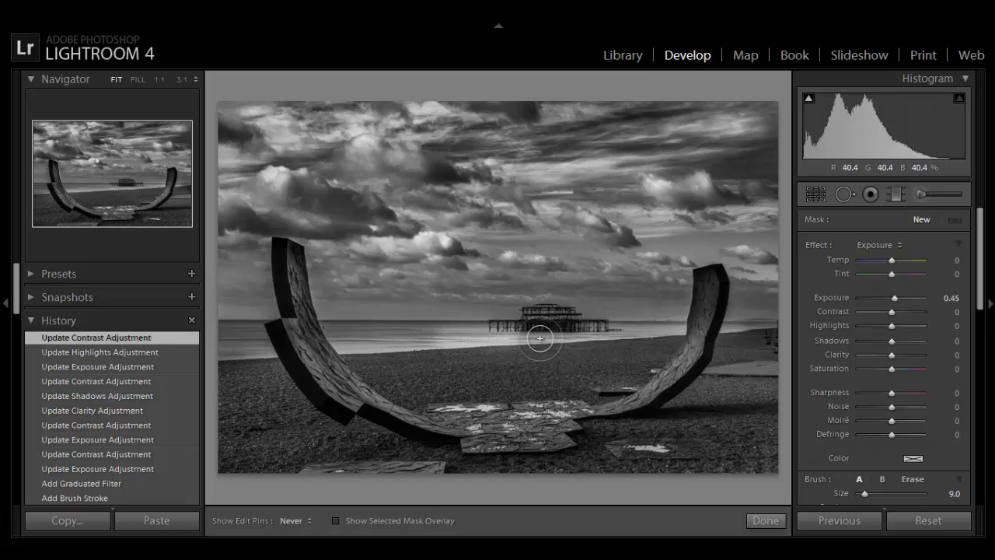
mouse_move(525, 341)
left_mouse_down()
mouse_move(400, 337)
mouse_move(538, 349)
mouse_move(590, 333)
mouse_move(570, 363)
mouse_move(490, 364)
mouse_move(549, 371)
mouse_move(457, 372)
mouse_move(524, 384)
mouse_move(445, 400)
mouse_move(520, 419)
mouse_move(478, 427)
mouse_move(526, 424)
left_mouse_up()
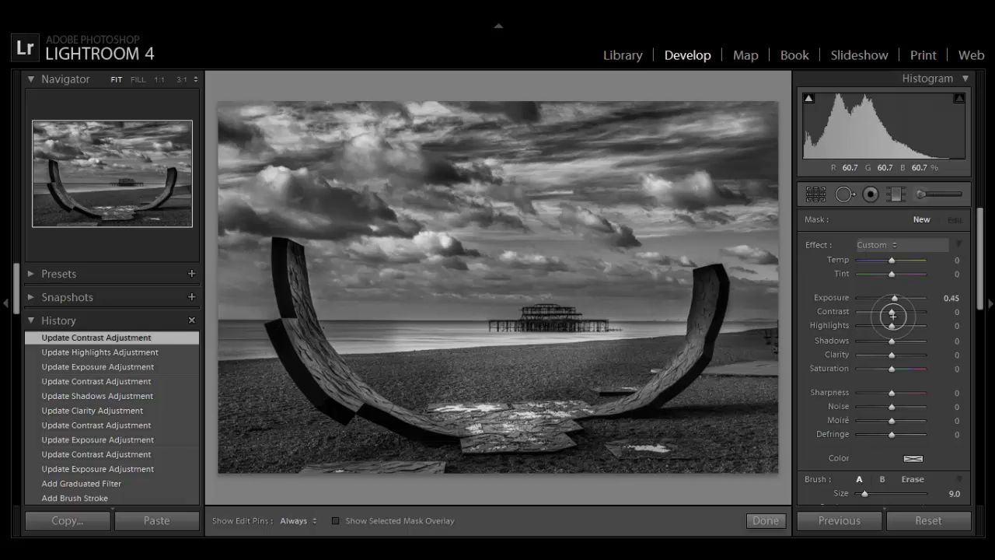
Reduce the central beach brush adjustment's Exposure to 0.25 and erase its mask over the sea along the horizon left of the pier.
key("h")
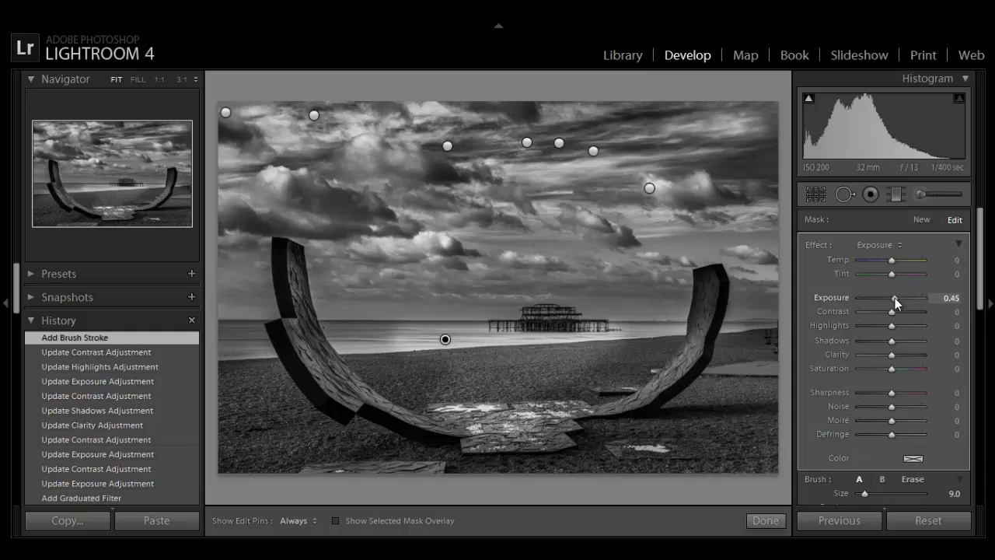
left_click_drag(895, 298, 894, 298)
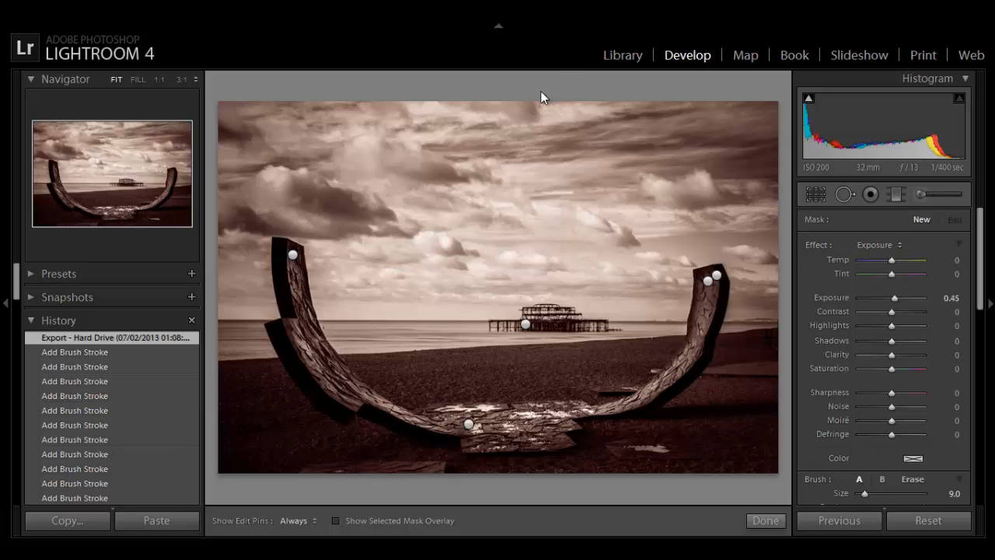
key("Right")
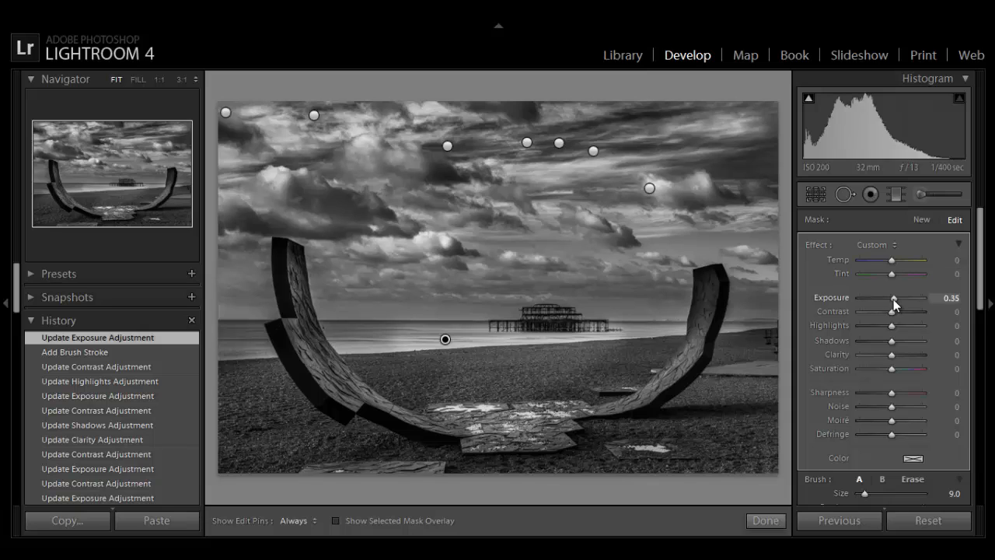
key("Down")
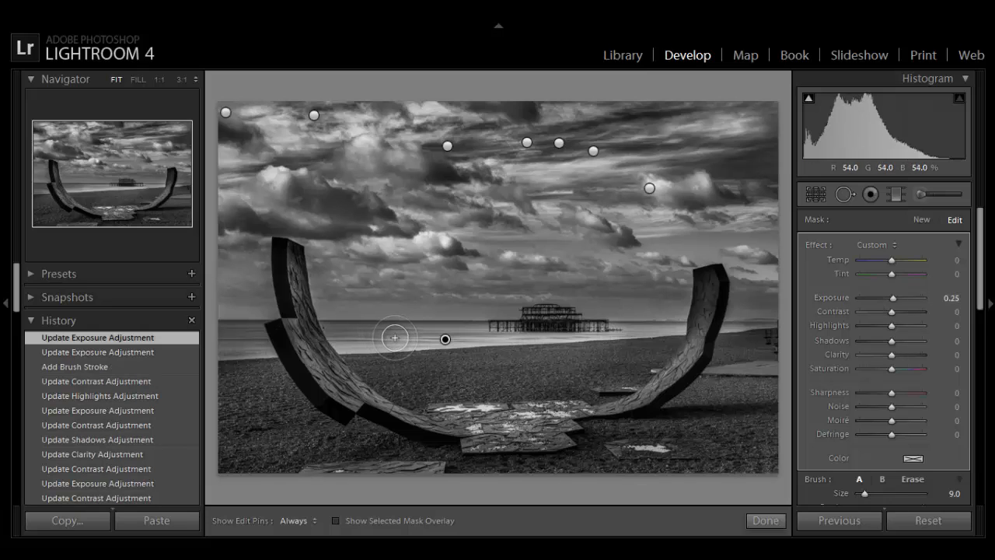
key("alt")
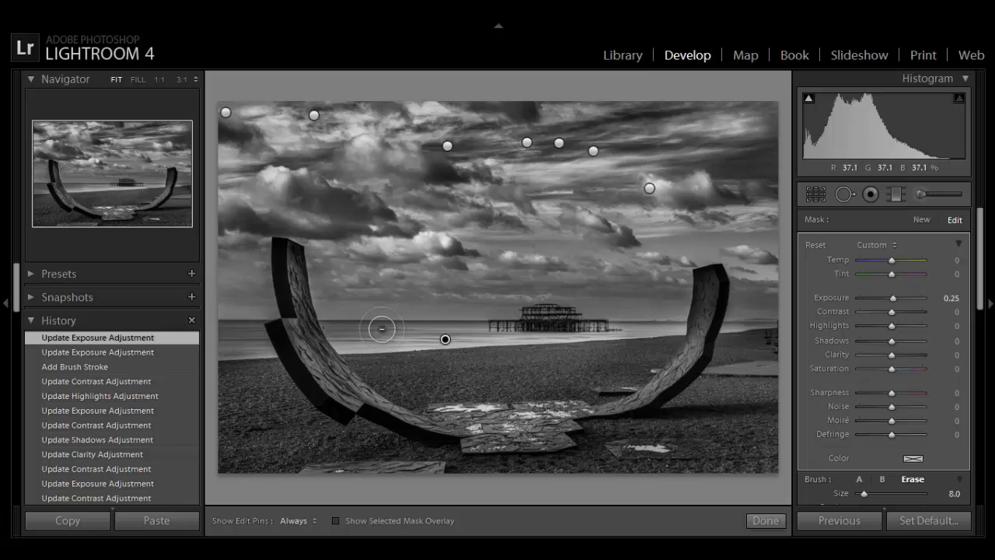
left_click_drag(382, 324, 424, 322)
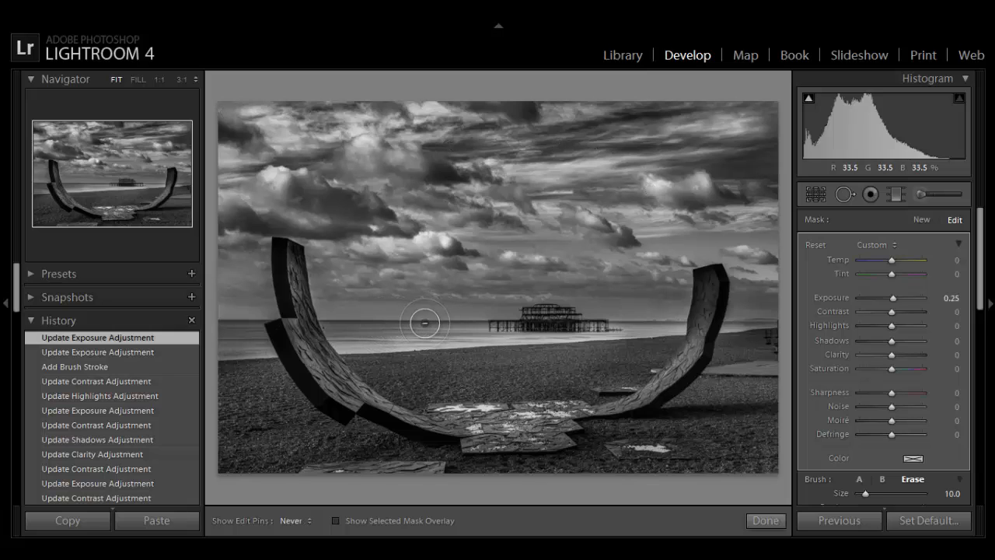
Brighten the beach with a new brush adjustment from the shoreline down through the center and over the lower right area, with Exposure 0.25.
left_click(921, 219)
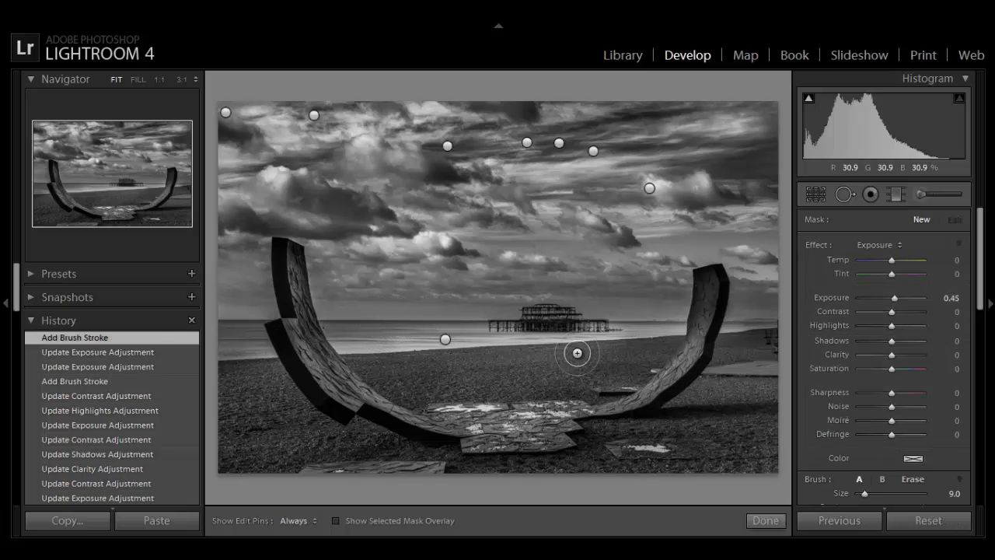
key("h")
mouse_move(471, 344)
left_mouse_down()
mouse_move(597, 338)
mouse_move(471, 350)
mouse_move(555, 358)
mouse_move(493, 363)
mouse_move(488, 374)
mouse_move(507, 376)
mouse_move(459, 387)
mouse_move(532, 395)
mouse_move(479, 415)
mouse_move(502, 420)
left_mouse_up()
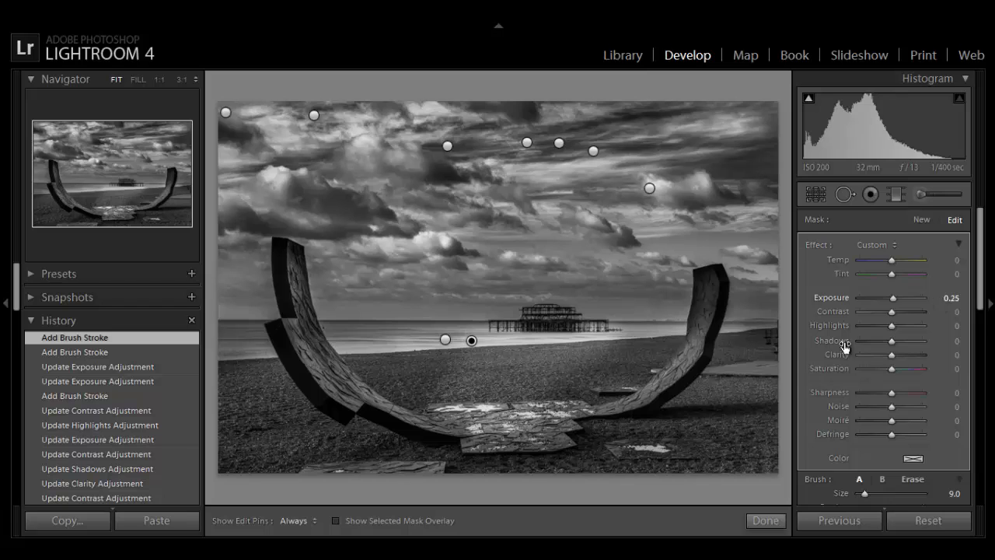
key("h")
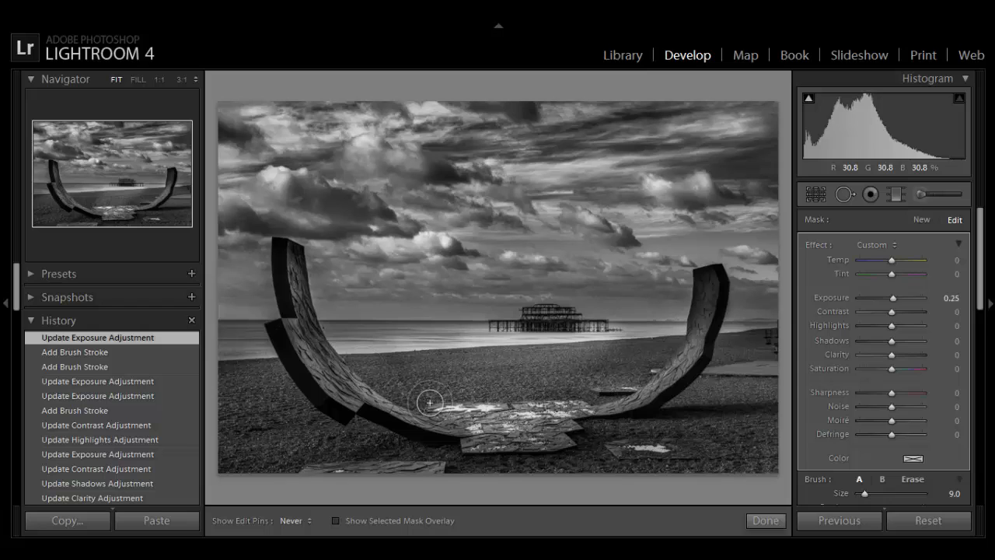
key("h")
left_click_drag(720, 440, 731, 422)
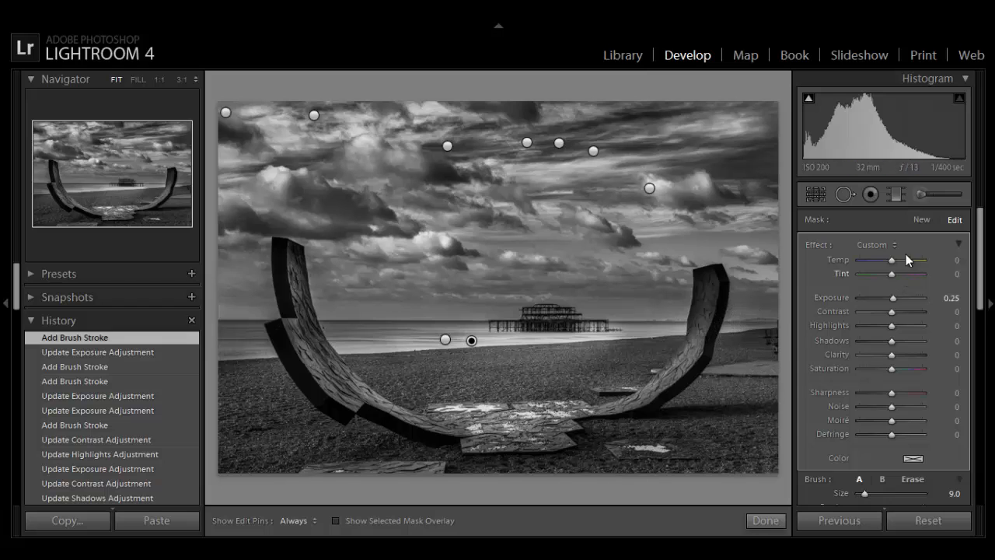
Start a new adjustment brush with Exposure 0.45 and Contrast 49.
left_click(922, 222)
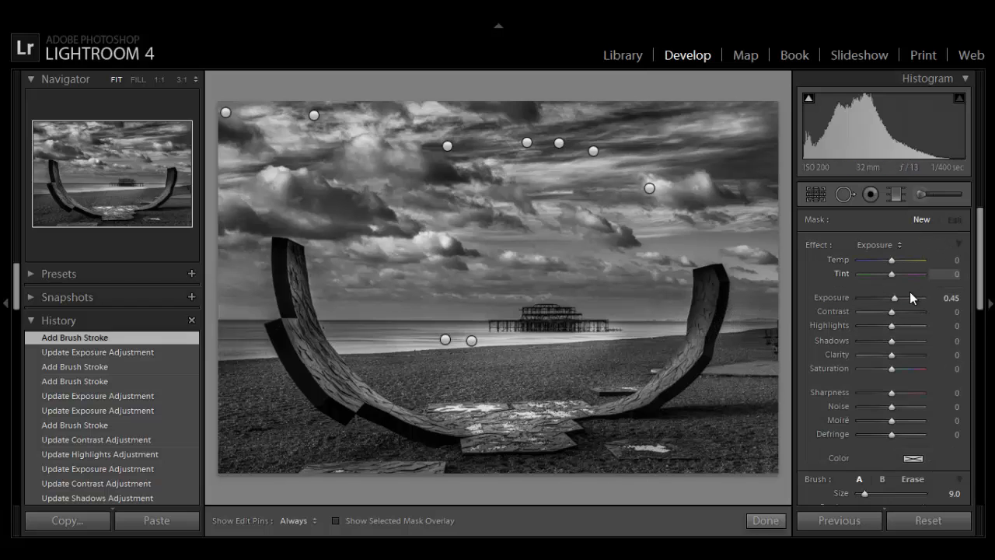
left_click_drag(893, 312, 907, 312)
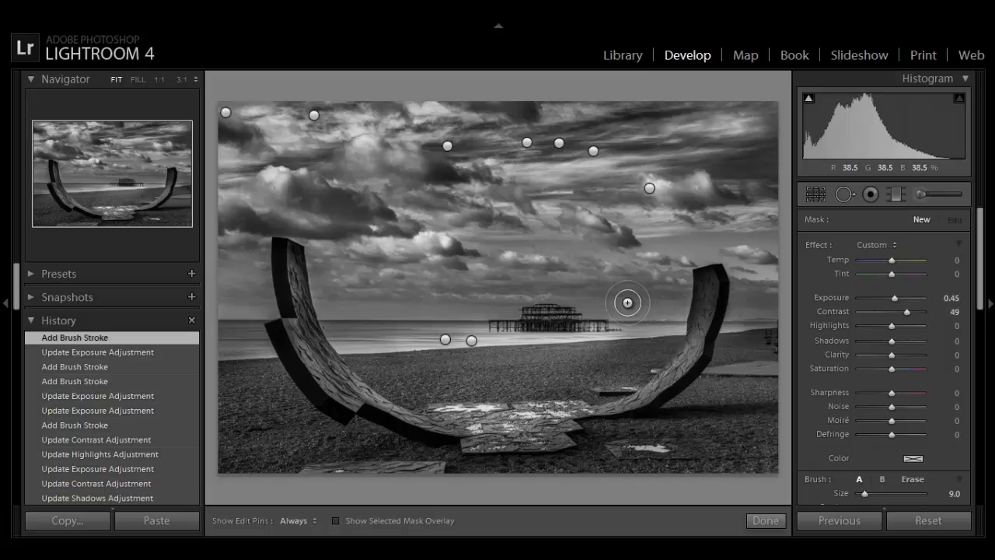
Try to brighten the sky at the photo's right edge beside the sculpture with the new brush.
key("h")
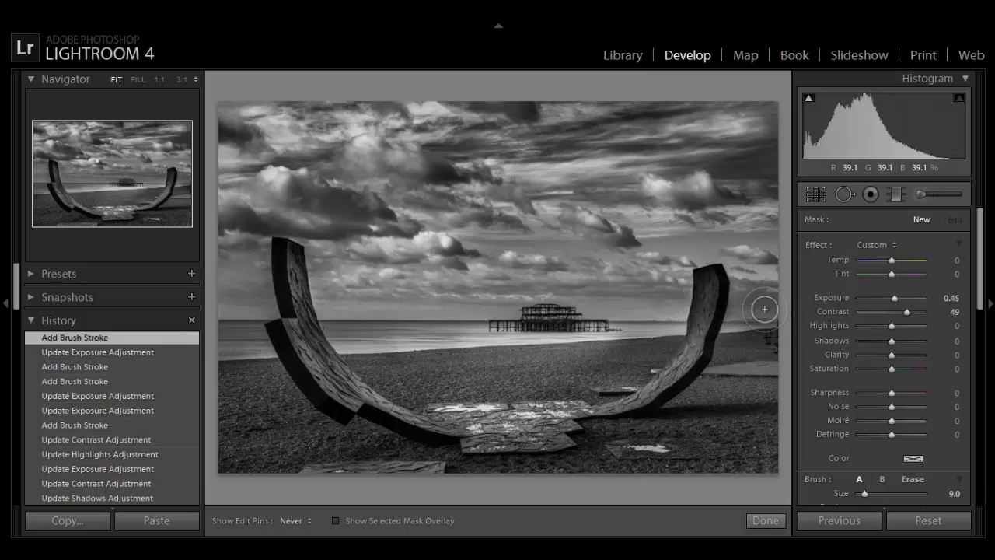
mouse_move(780, 278)
left_mouse_down()
mouse_move(719, 269)
mouse_move(775, 255)
left_mouse_up()
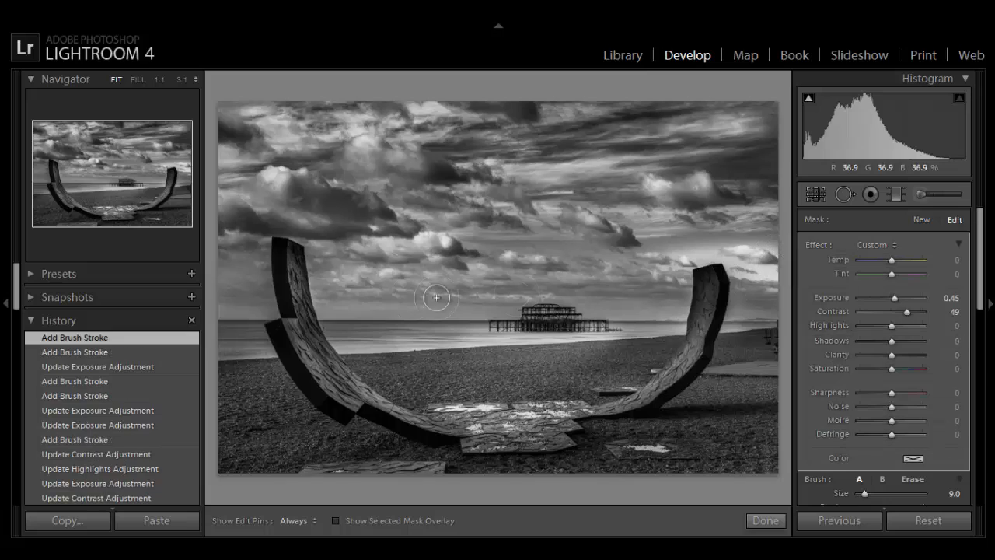
key("ctrl+z")
key("h")
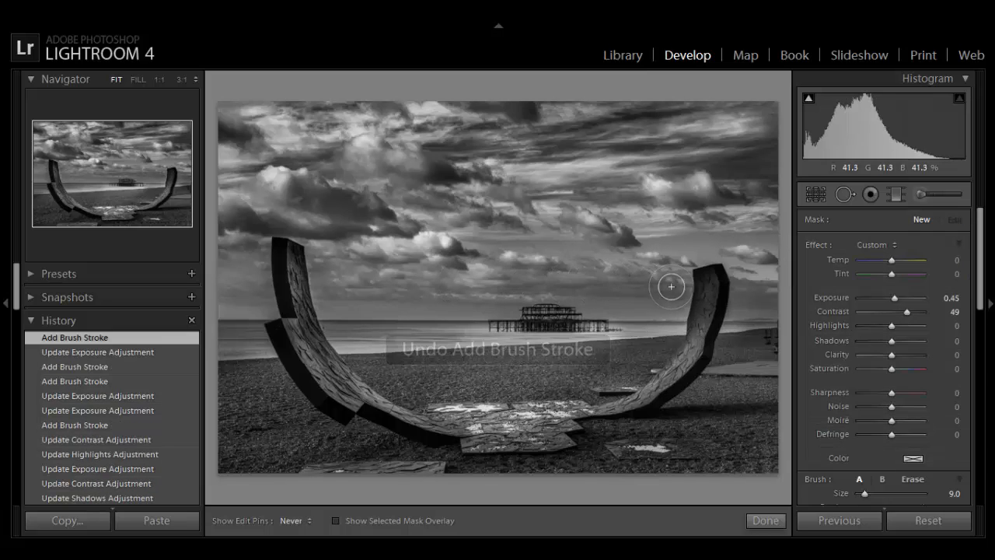
Brighten the low band of sky and clouds above the pier with the Exposure 0.45, Contrast 49 brush adjustment.
mouse_move(491, 275)
left_mouse_down()
mouse_move(353, 280)
mouse_move(380, 287)
mouse_move(331, 266)
mouse_move(318, 278)
mouse_move(339, 288)
mouse_move(668, 304)
mouse_move(208, 298)
mouse_move(392, 298)
mouse_move(307, 265)
mouse_move(335, 284)
mouse_move(387, 291)
mouse_move(644, 284)
left_mouse_up()
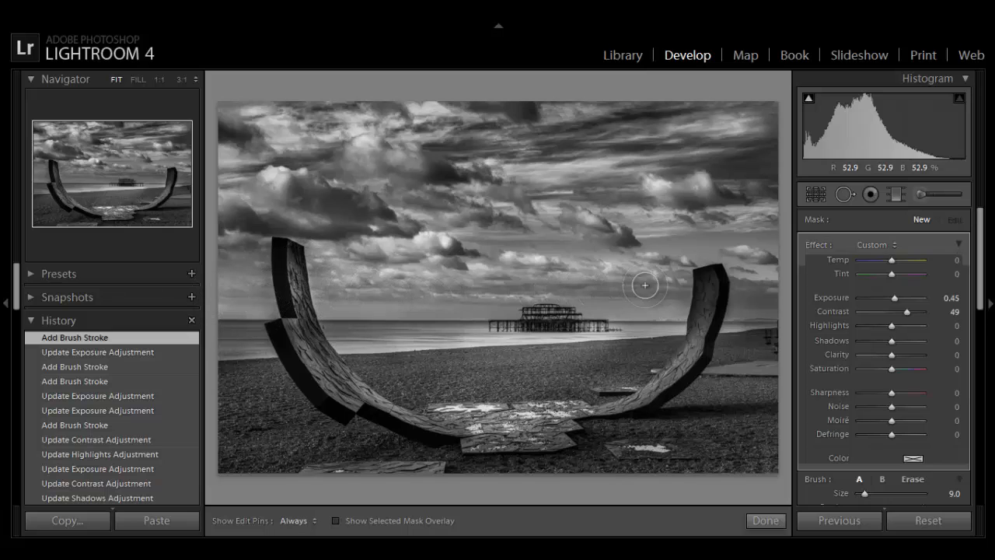
key("h")
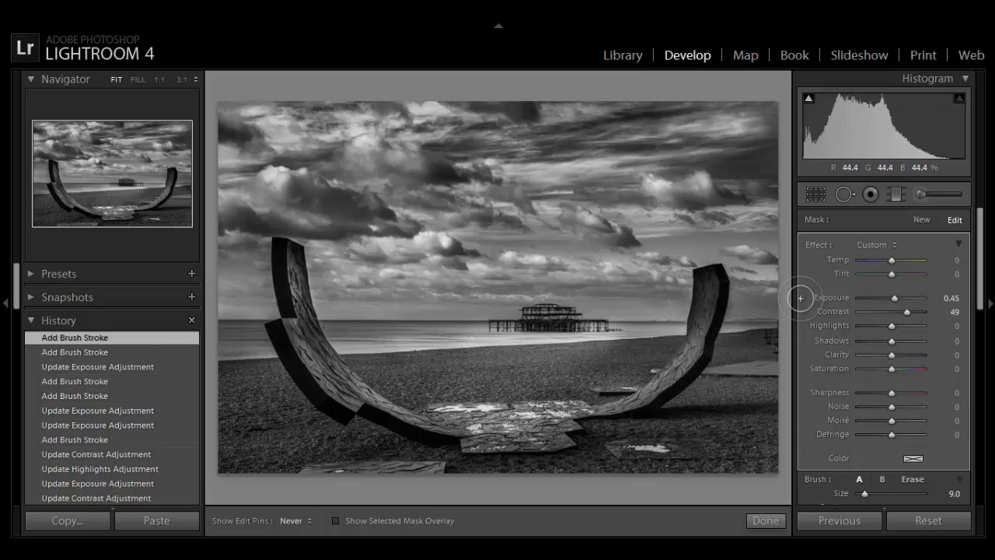
left_click_drag(550, 304, 513, 305)
key("h")
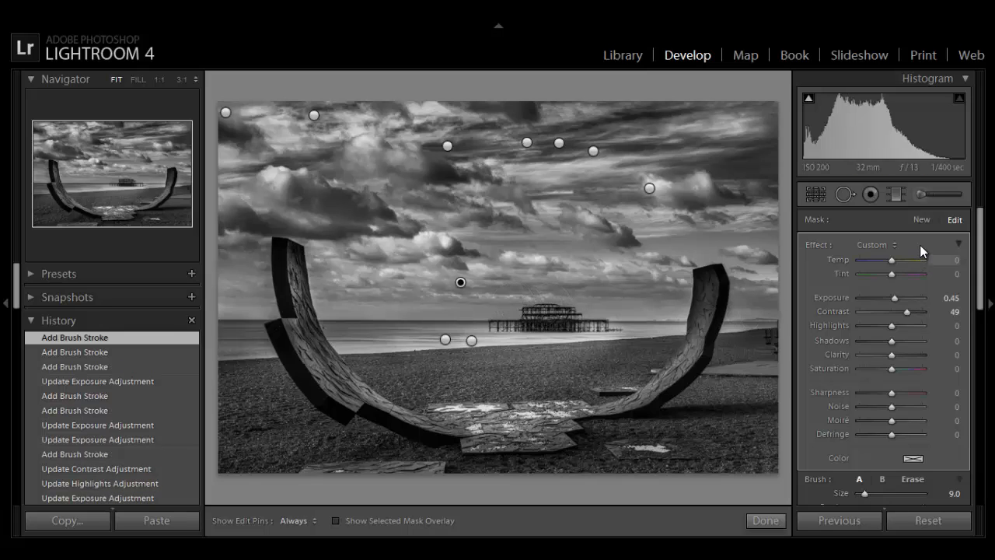
Add a new brush adjustment with Exposure 0.15 and Contrast 49 over the sky around the sculpture's right arm, down to the horizon.
left_click(921, 220)
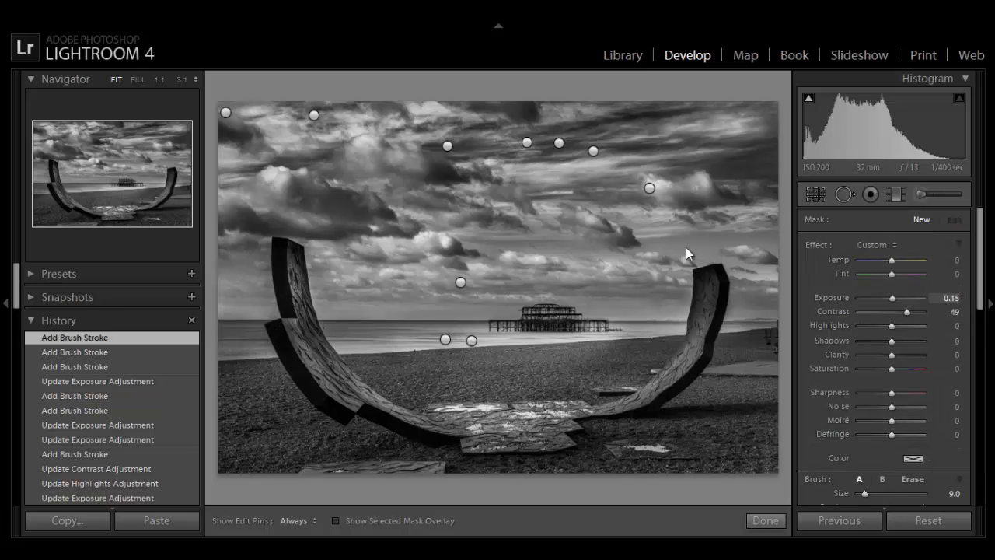
key("h")
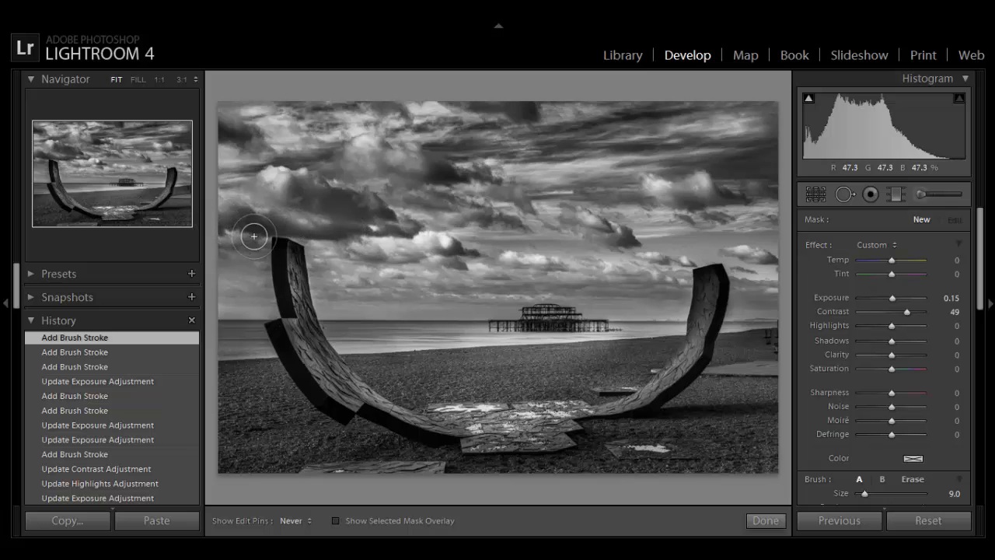
key("h")
left_click_drag(746, 297, 776, 328)
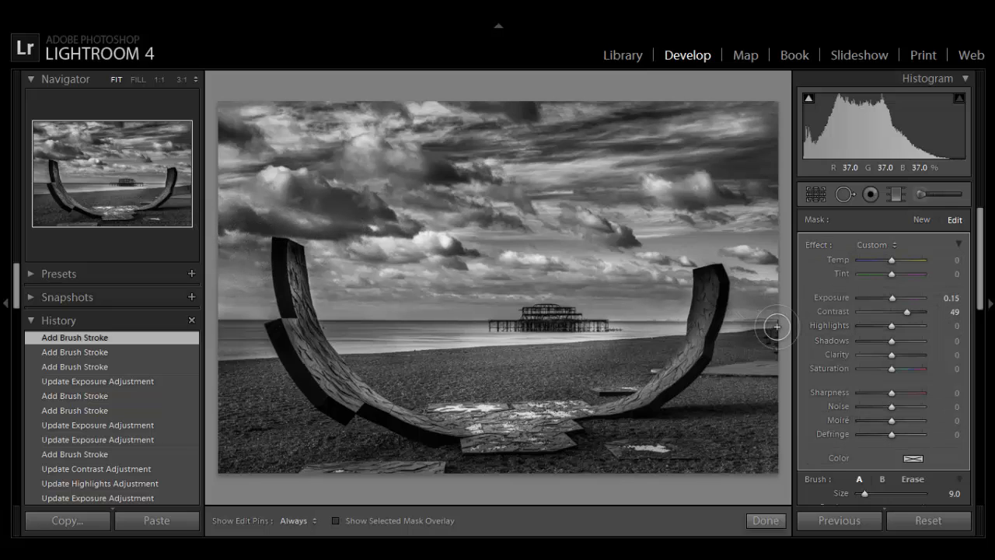
Brighten the sculpture's right arm from tip to base with a new size 5 brush at Exposure 0.32, Contrast 0 and Shadows 63.
left_click(920, 220)
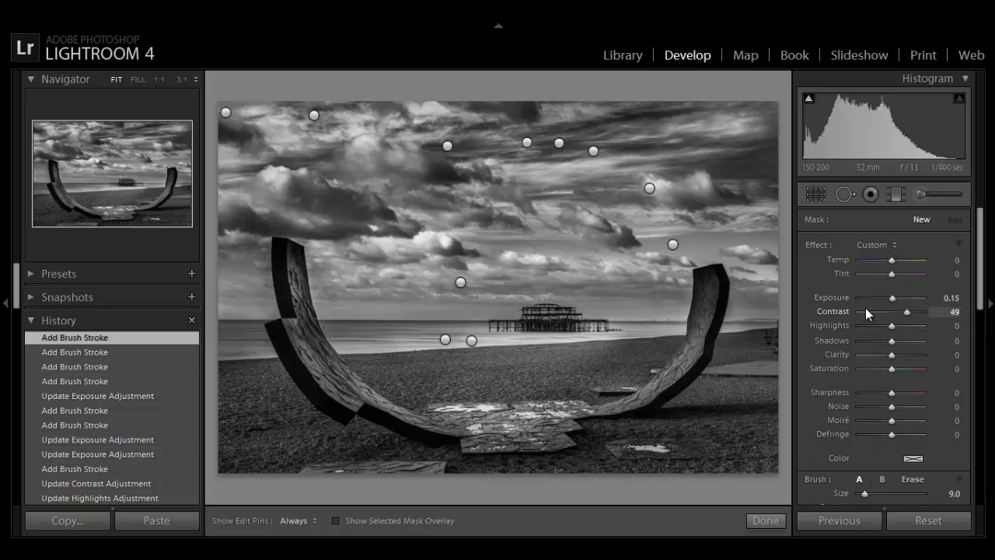
double_click(837, 315)
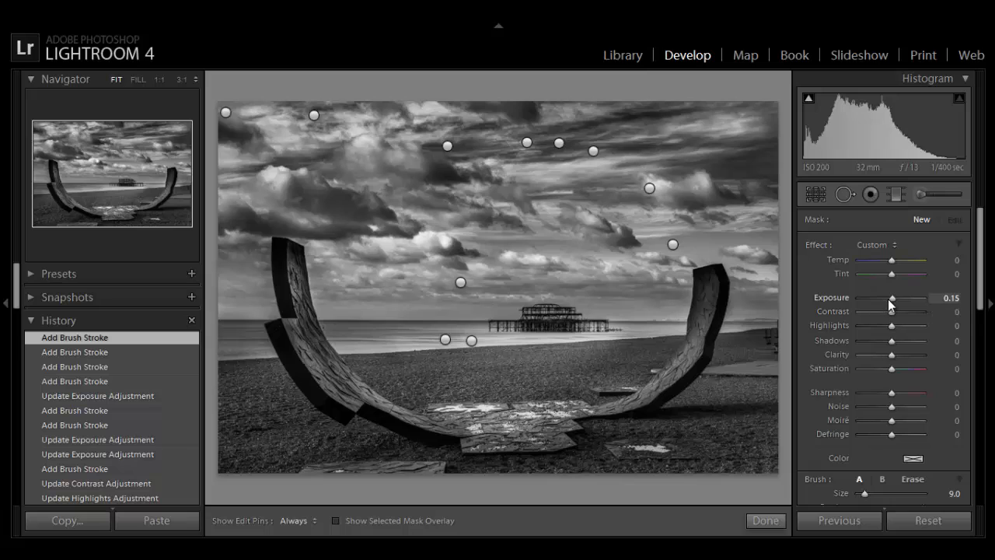
left_click(895, 297)
left_click_drag(894, 340, 912, 340)
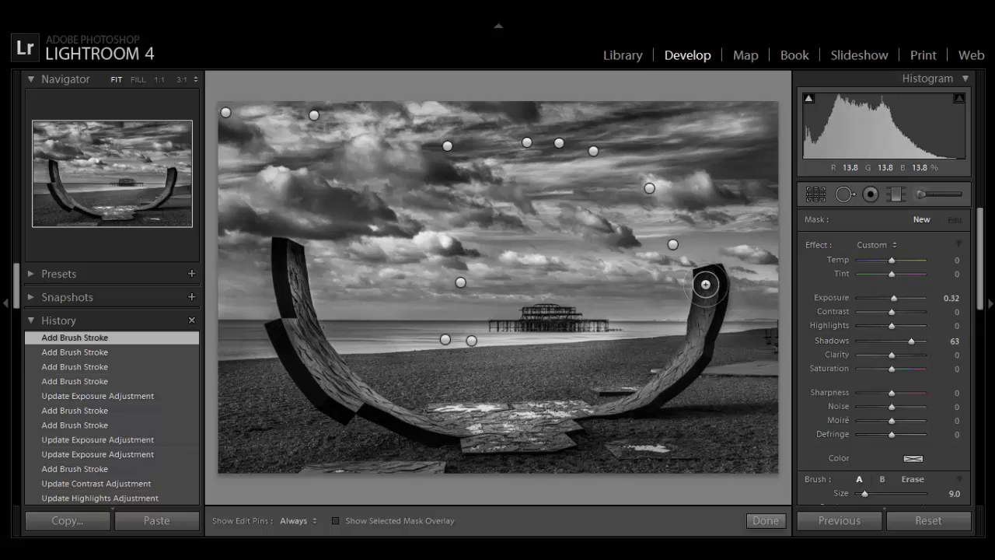
scroll(706, 286, "down", 4)
key("h")
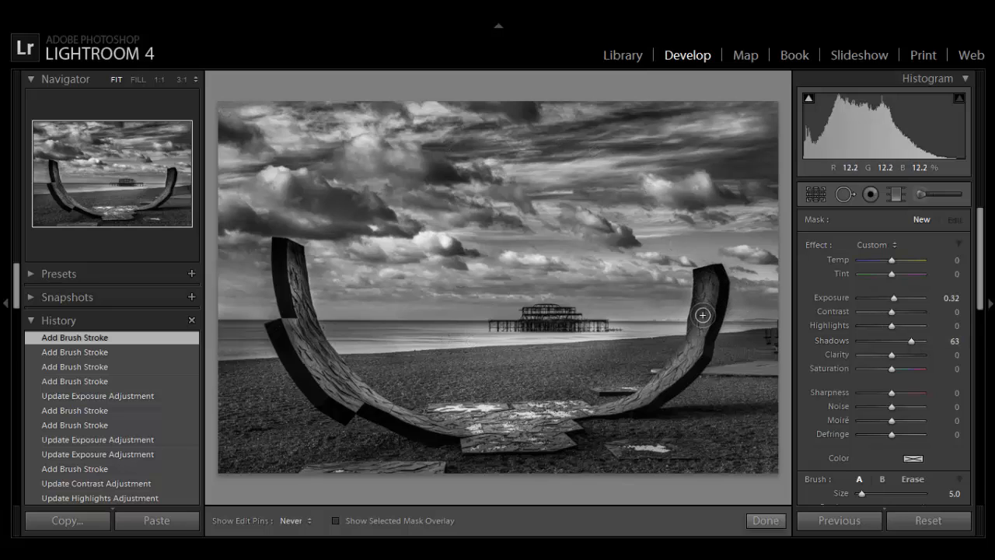
mouse_move(700, 279)
left_mouse_down()
mouse_move(695, 327)
mouse_move(711, 289)
mouse_move(692, 360)
mouse_move(630, 403)
mouse_move(588, 415)
left_mouse_up()
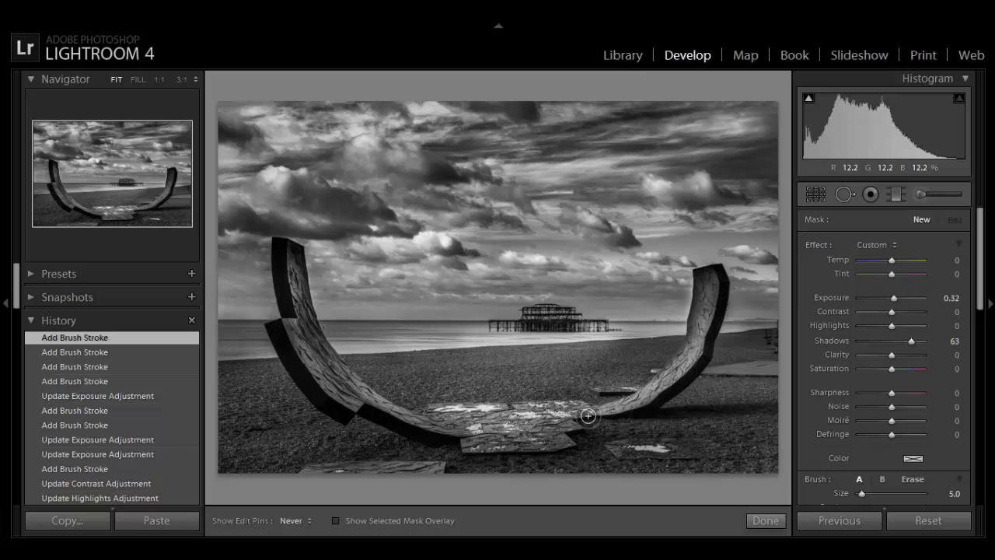
key("h")
Paint extra strokes over the upper end of the sculpture's right arm, with the brush adjustment's Shadows at 62.
left_click(701, 281)
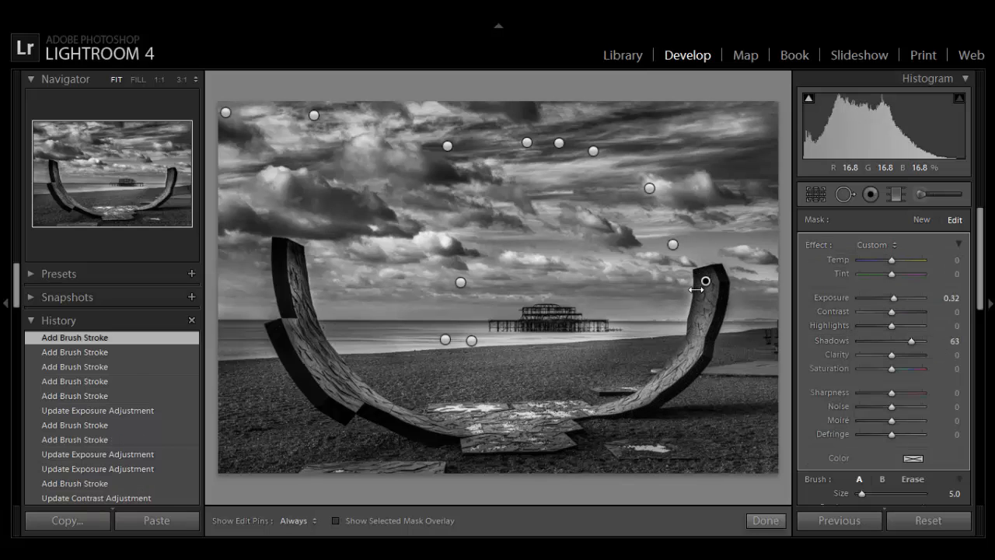
left_click(703, 279)
key("h")
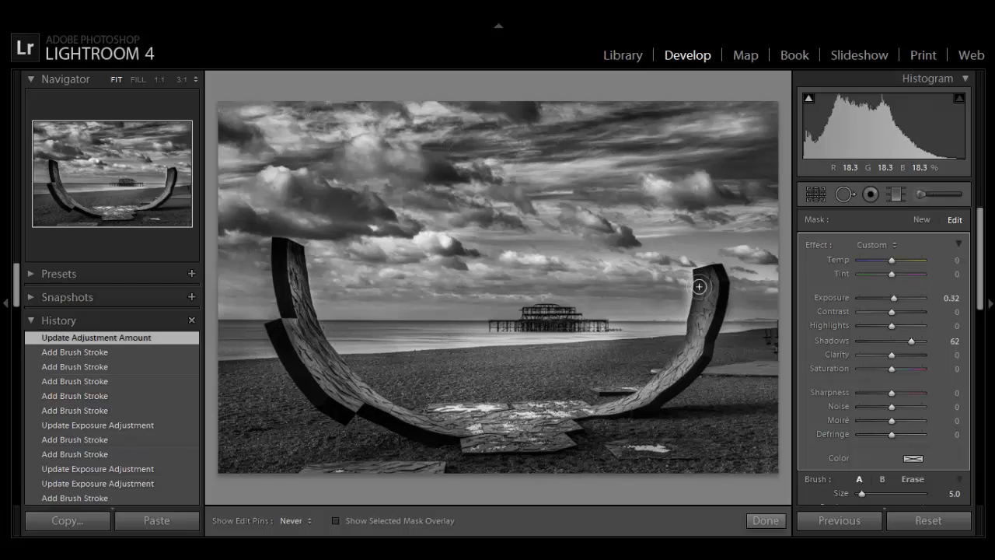
left_click(700, 275)
key("h")
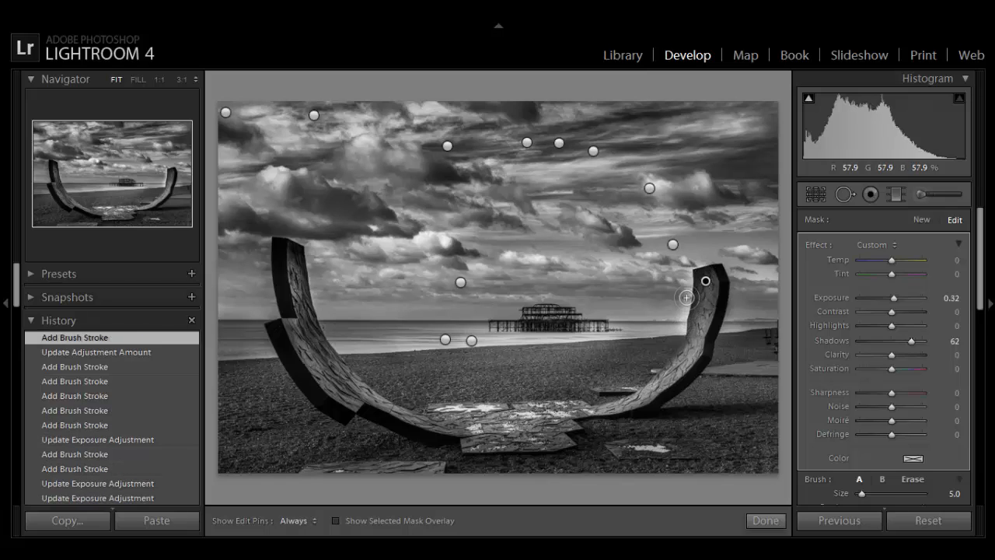
Erase the mask spill in the sky along the inner edge of the sculpture's right arm with a size 6 eraser.
key("alt")
scroll(683, 286, "down", 4)
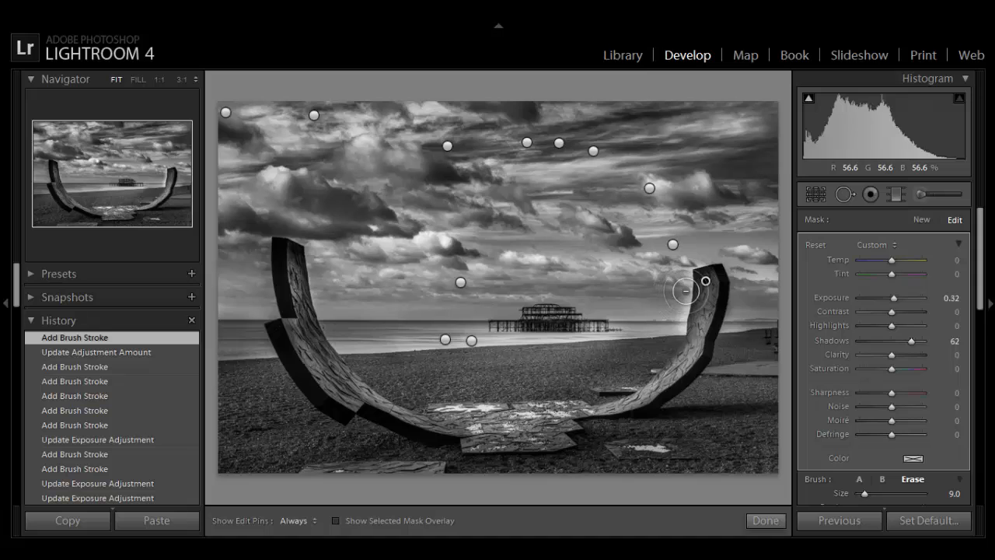
key("h")
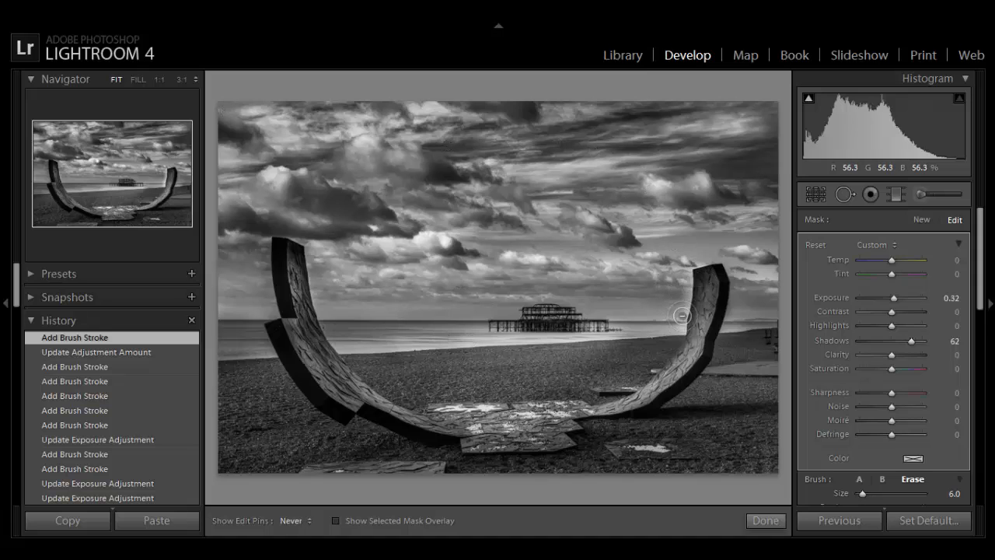
left_click(688, 286)
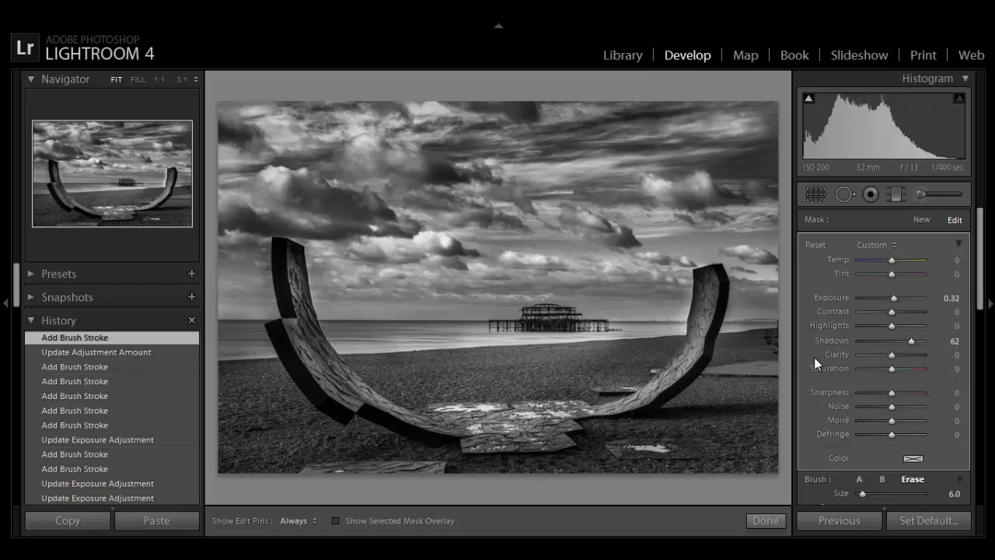
key("h")
Set the eraser's Flow to 100 and clean up the remaining mask spill beside the sculpture's right arm.
scroll(856, 373, "down", 3)
left_click_drag(892, 394, 945, 391)
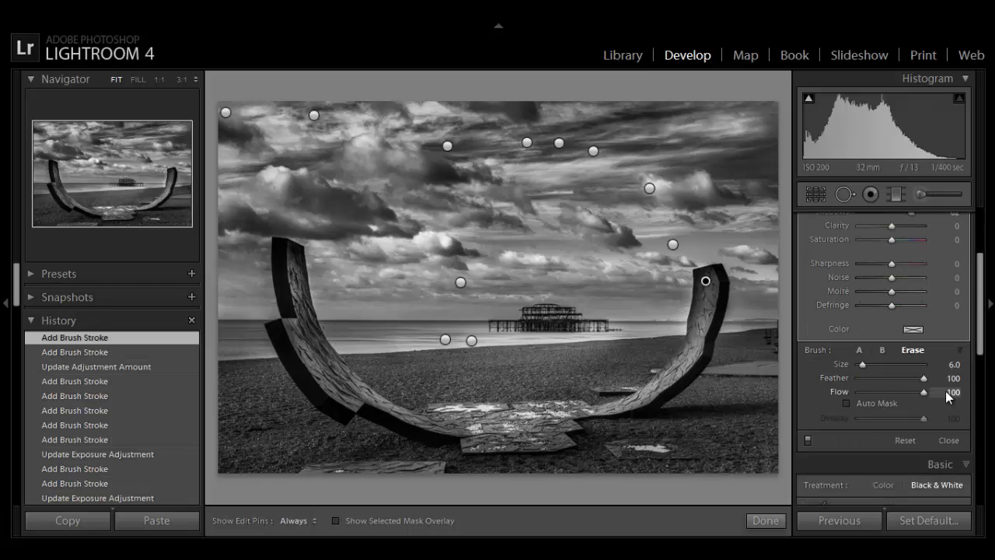
key("h")
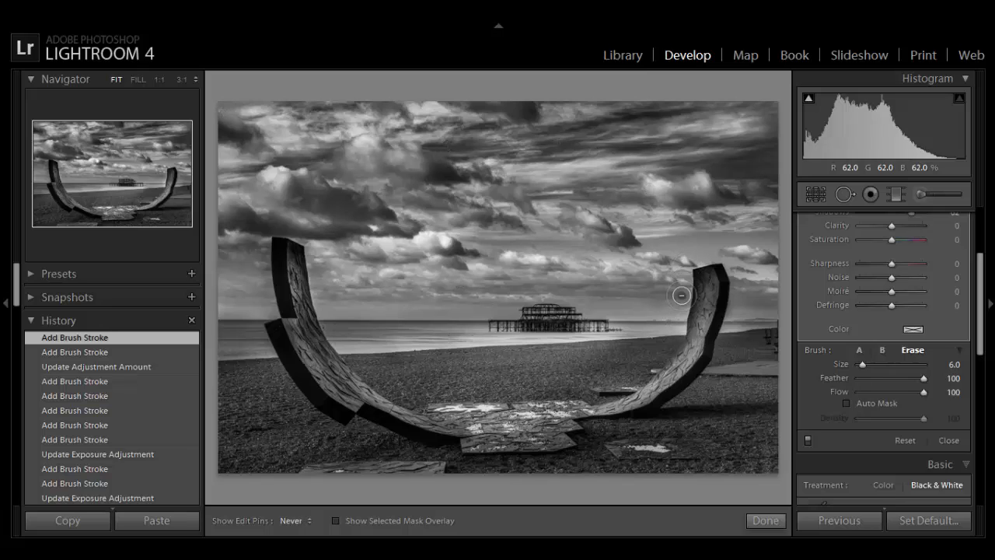
left_click(696, 321, "alt")
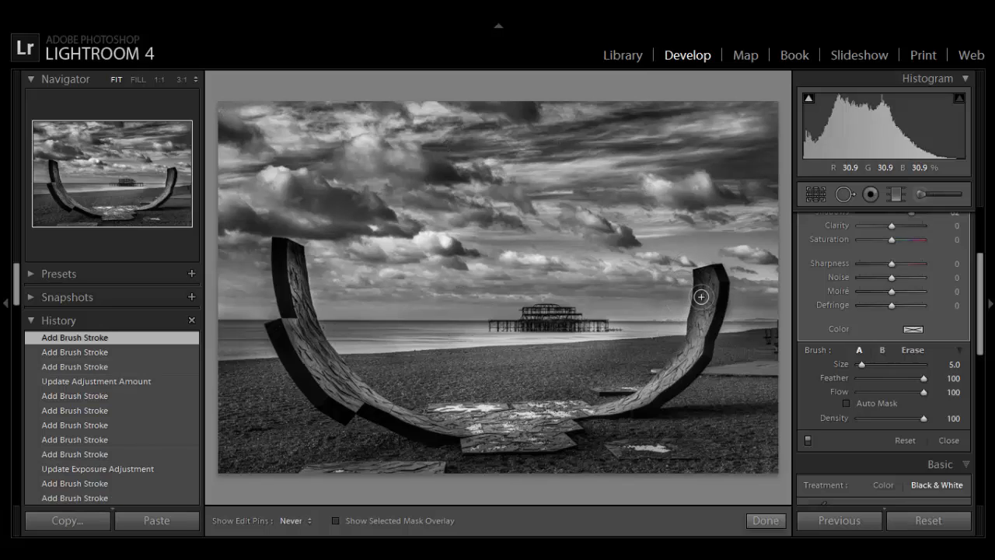
Brighten the inner face of the sculpture's left arm by painting it with the size 5 brush of the current adjustment.
left_click(393, 332)
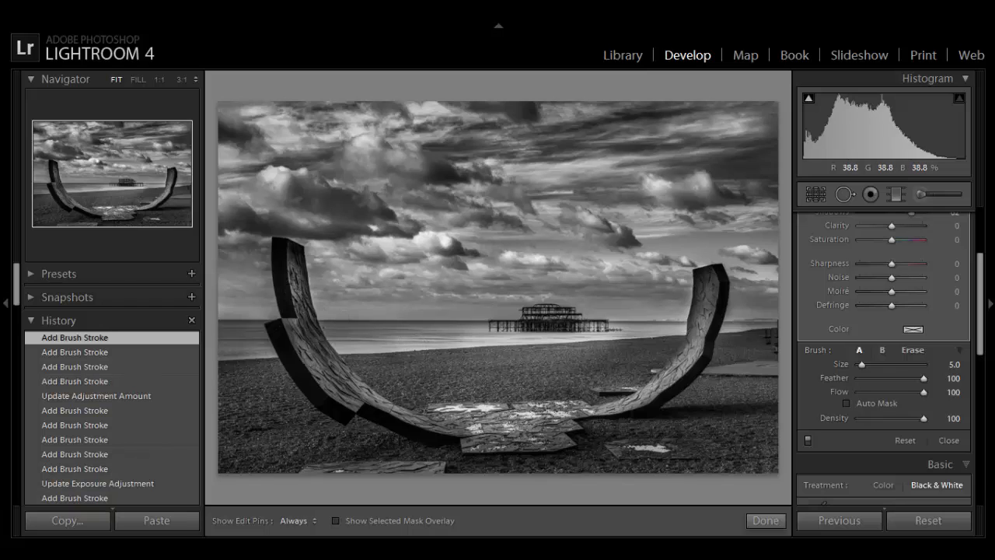
key("alt")
key("h")
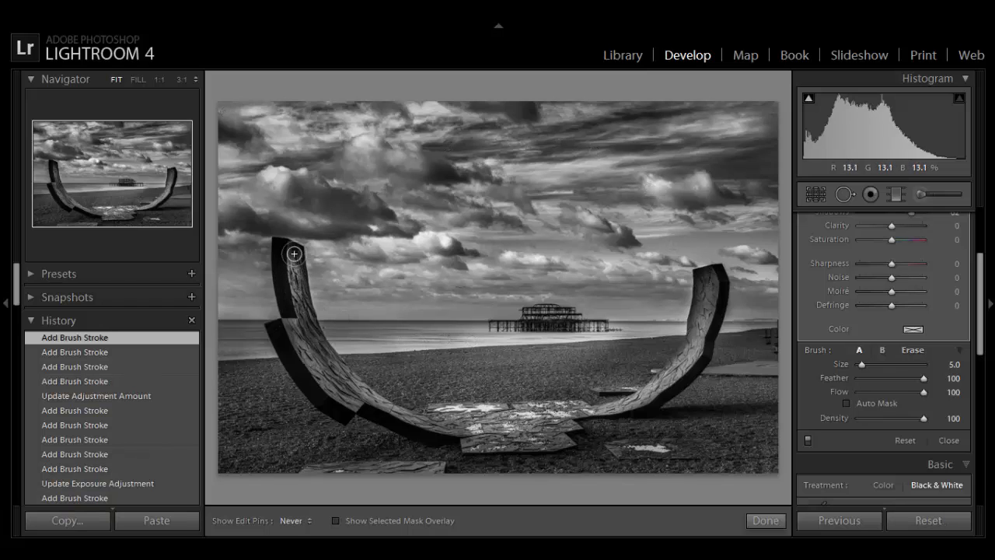
mouse_move(295, 276)
left_mouse_down()
mouse_move(299, 317)
mouse_move(299, 285)
mouse_move(324, 357)
mouse_move(311, 336)
mouse_move(352, 381)
mouse_move(314, 330)
left_mouse_up()
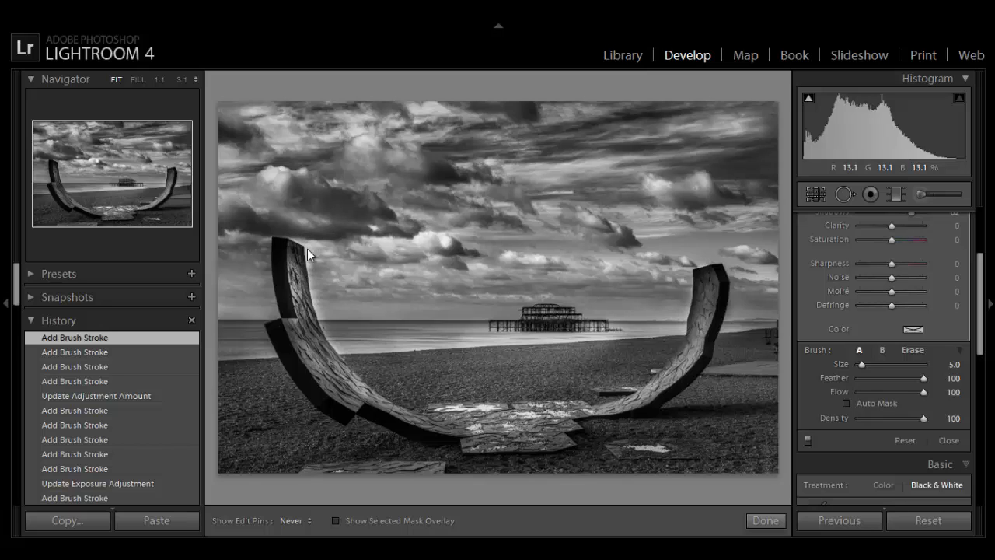
Erase the mask spill in the sky around the sculpture's left arm with the size 6 eraser and finish the brush adjustments.
left_click_drag(307, 248, 298, 233)
key("alt")
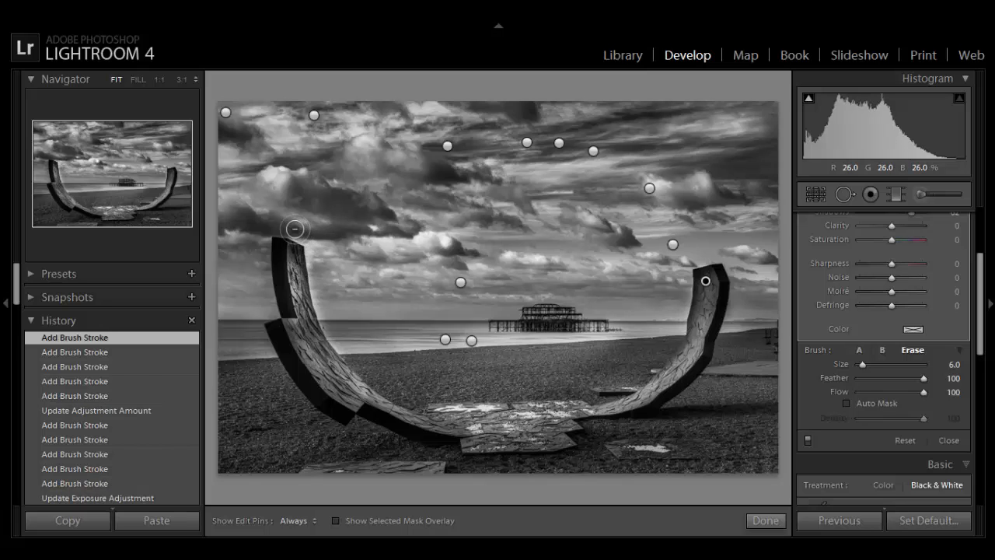
key("h")
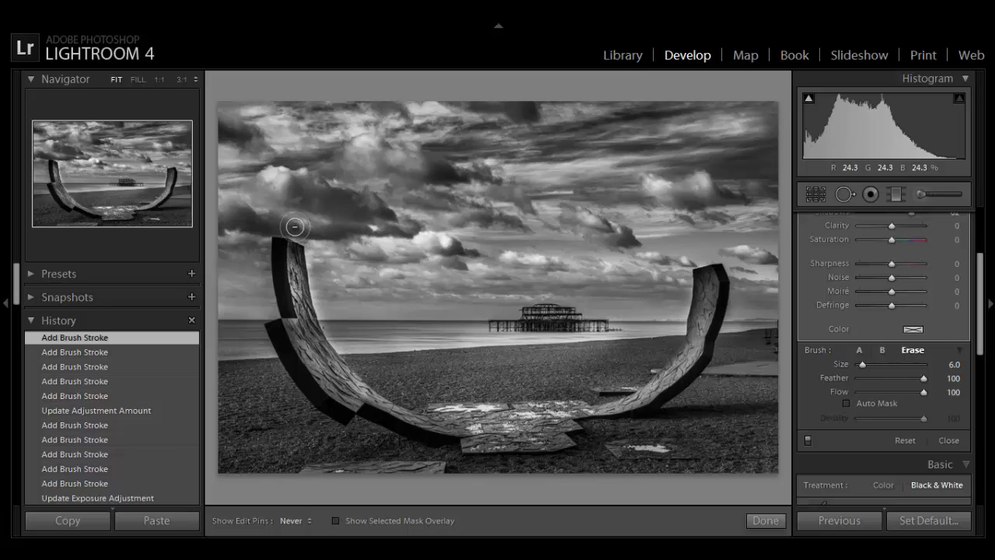
mouse_move(315, 242)
left_mouse_down()
mouse_move(318, 298)
mouse_move(339, 346)
mouse_move(351, 334)
left_mouse_up()
key("h")
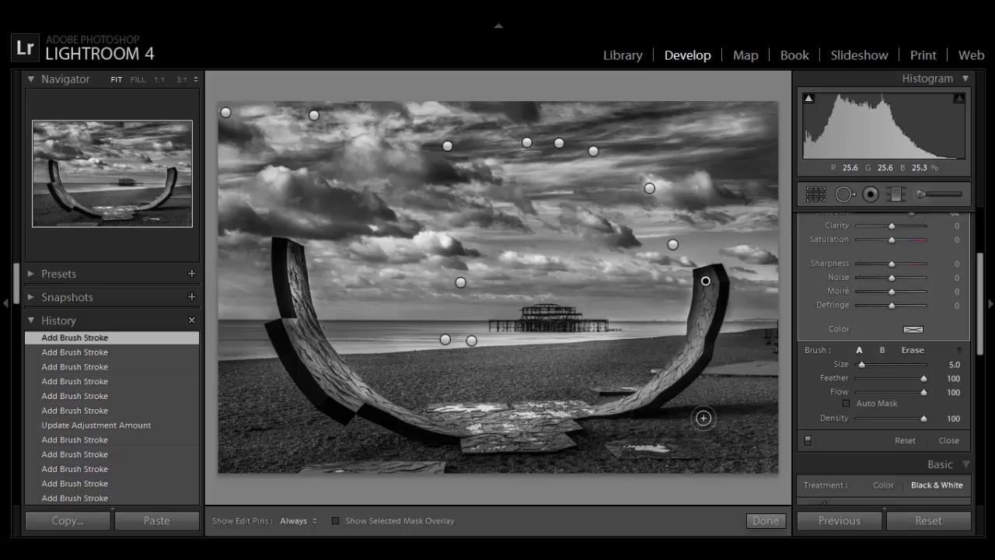
scroll(913, 285, "up", 3)
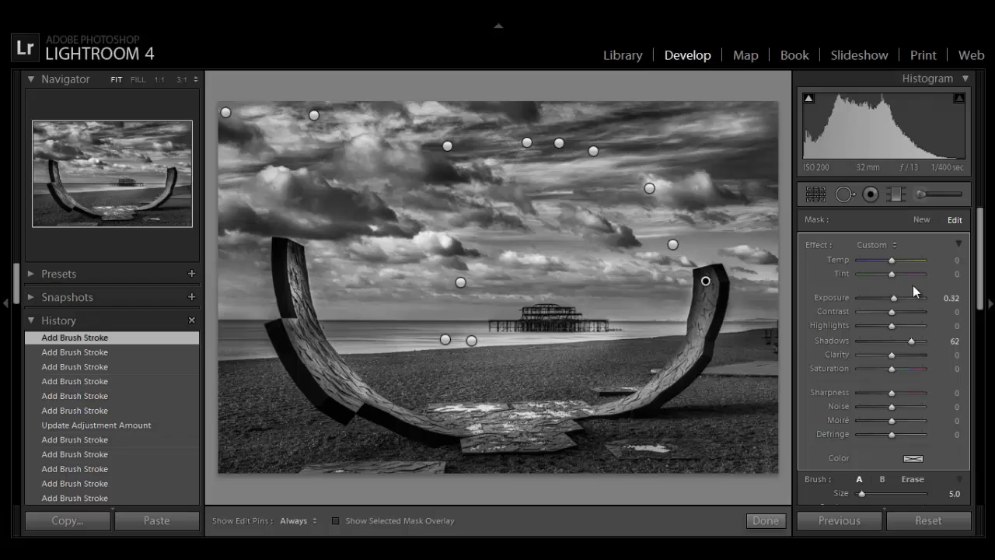
left_click(780, 520)
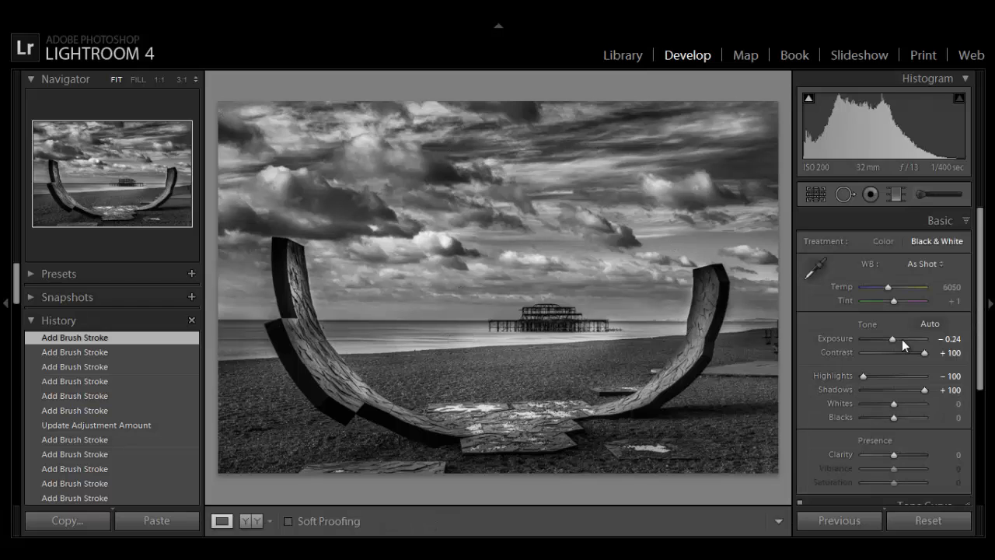
Inspect the sky beside the sculpture's left arm at 1:1 and set the Luminance noise reduction to 33.
scroll(899, 313, "down", 3)
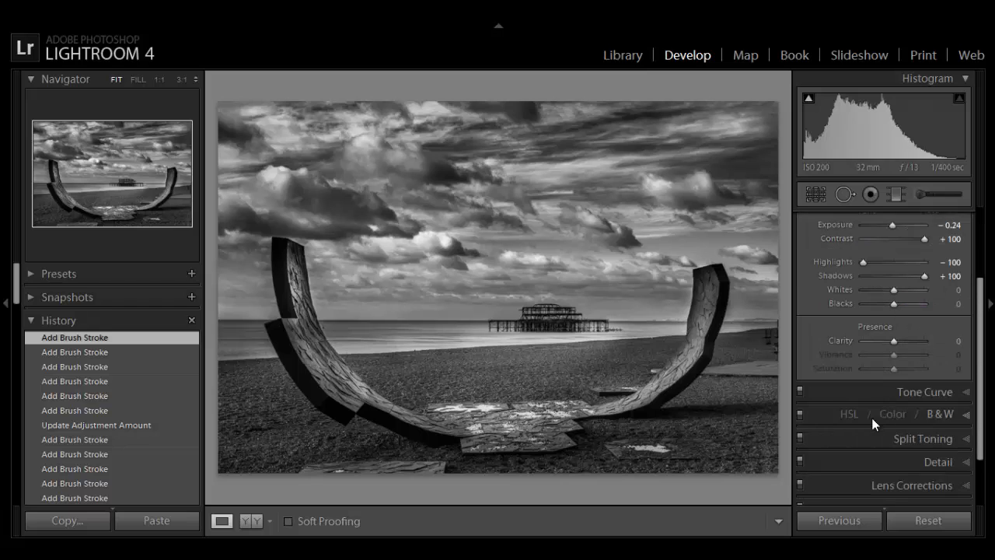
scroll(901, 435, "down", 1)
left_click(894, 423)
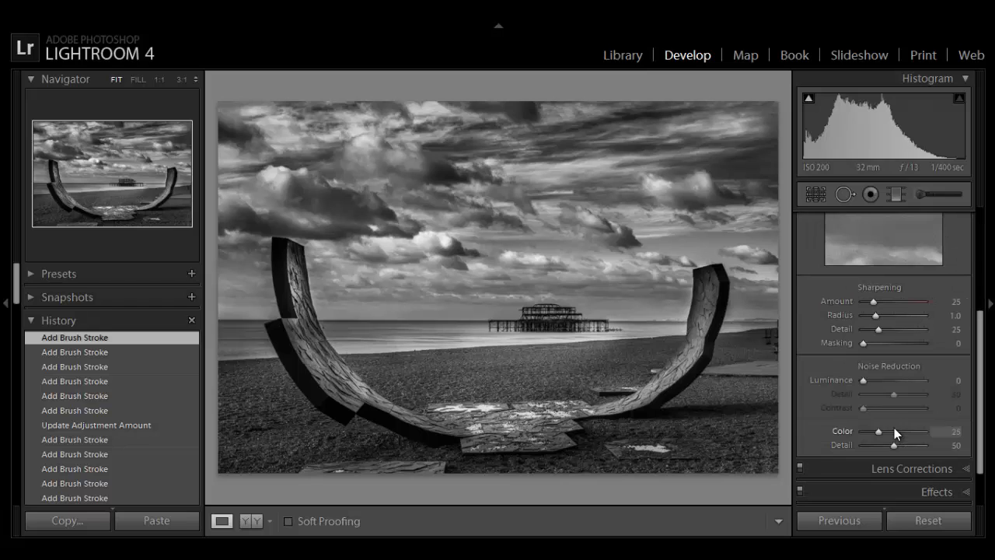
scroll(876, 262, "up", 1)
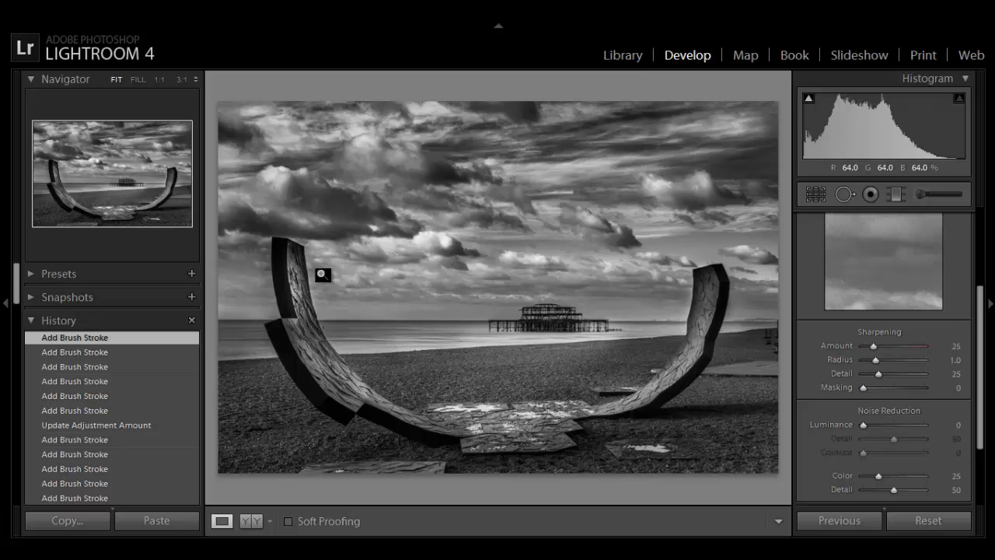
left_click(349, 248)
left_click_drag(418, 270, 563, 232)
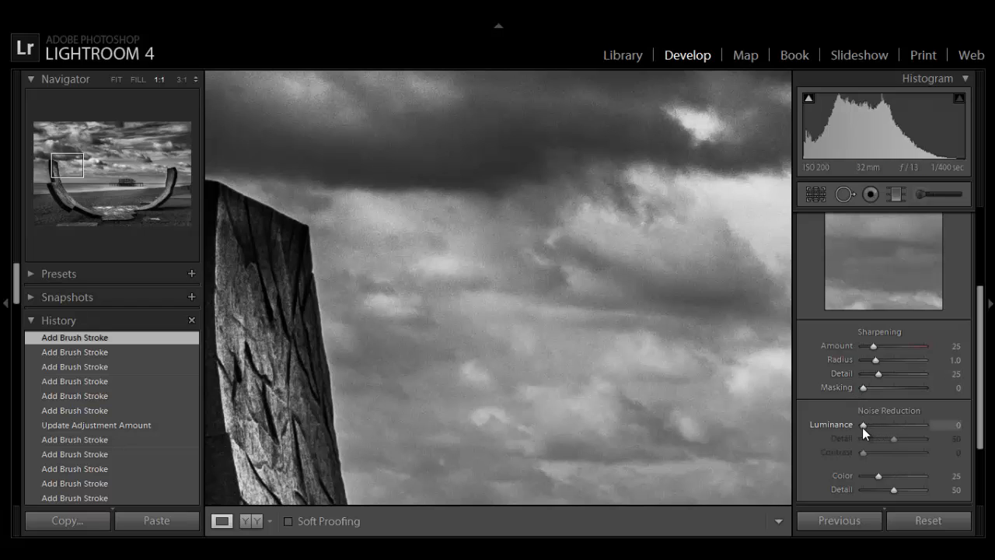
left_click_drag(862, 427, 881, 428)
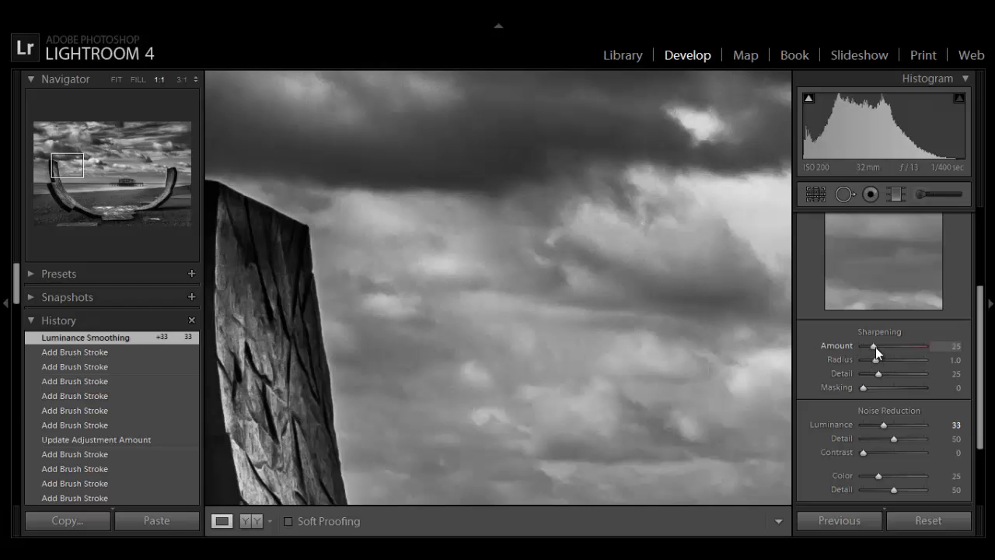
Sharpen the photo with an Amount of 77 and restrict the sharpening to edges with Masking at 100.
left_click_drag(873, 346, 879, 346)
left_click(896, 346)
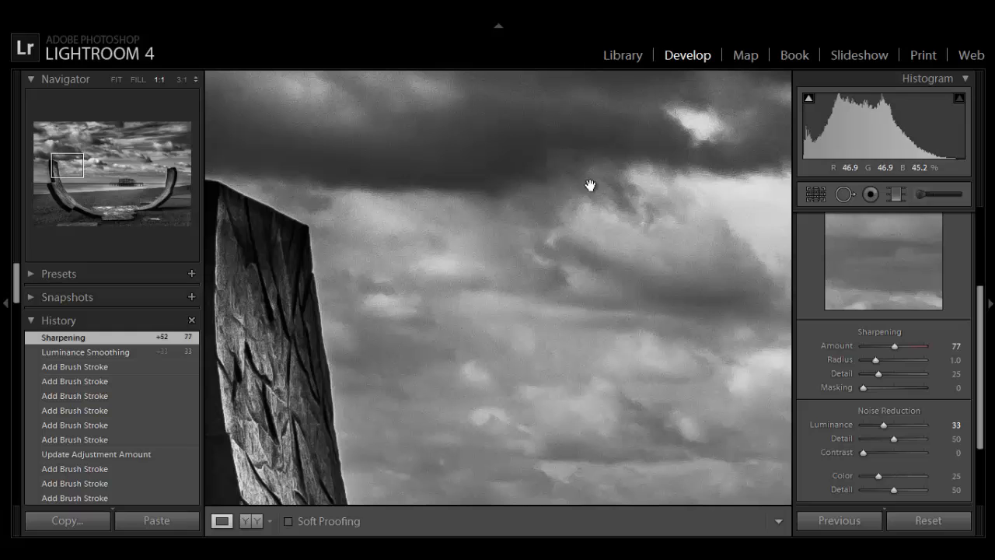
left_click(476, 254)
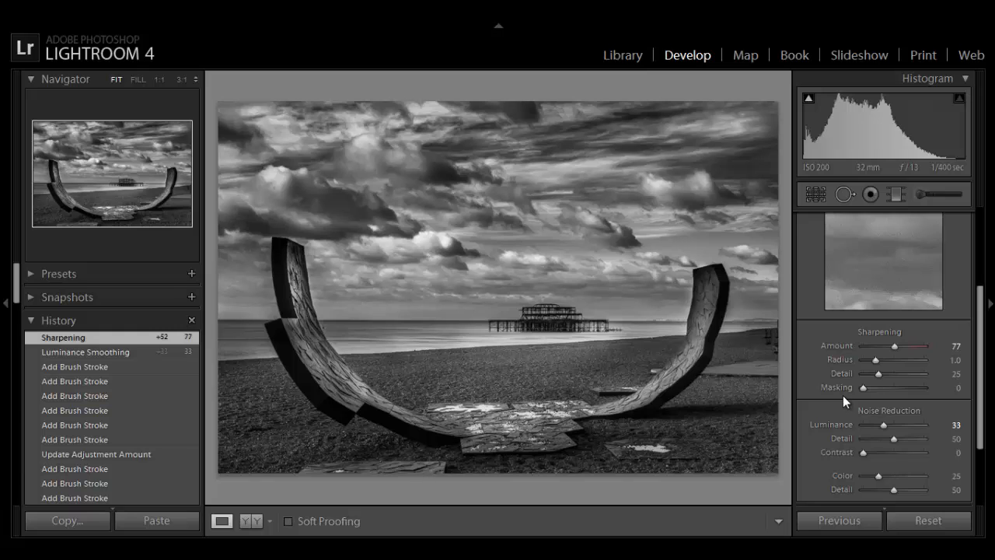
key("alt")
left_click_drag(862, 389, 908, 388)
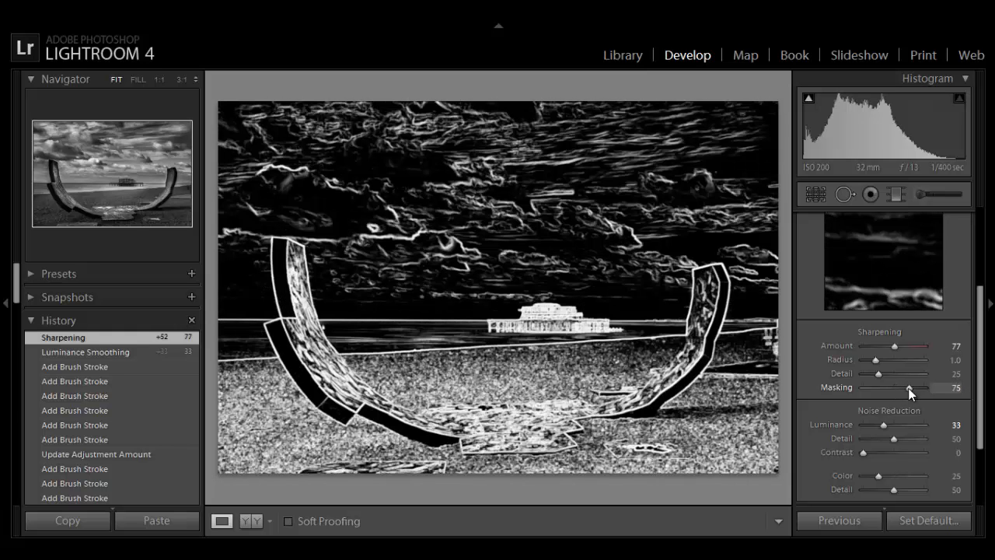
left_click_drag(908, 388, 928, 389)
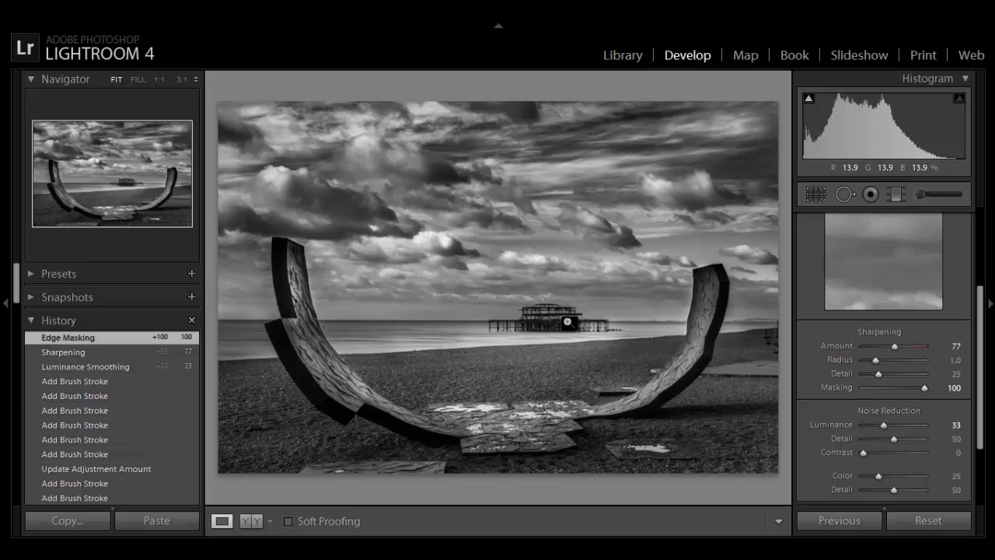
Enable the lens profile corrections and add a Highlight Priority post-crop vignette with an Amount of −12.
scroll(905, 391, "down", 3)
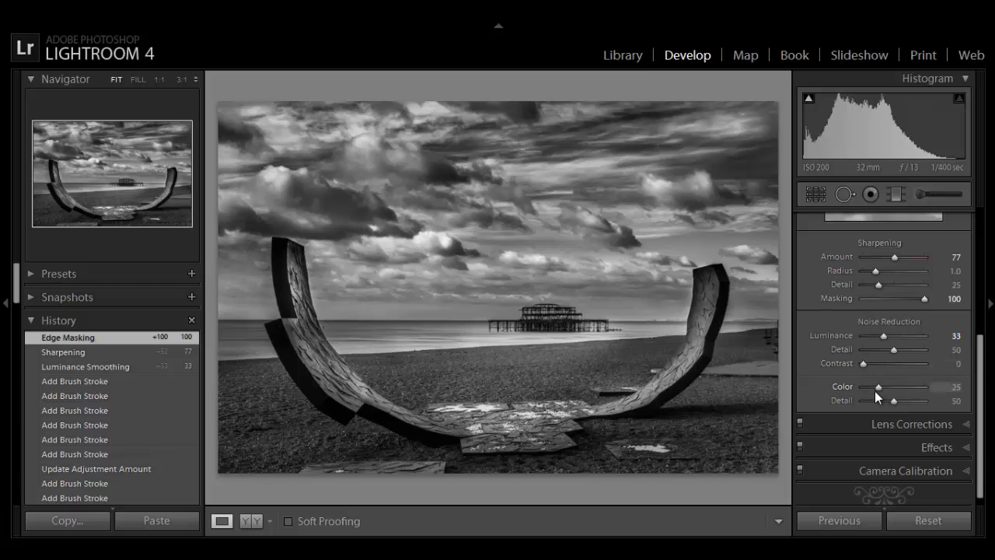
scroll(876, 393, "down", 1)
left_click(863, 412)
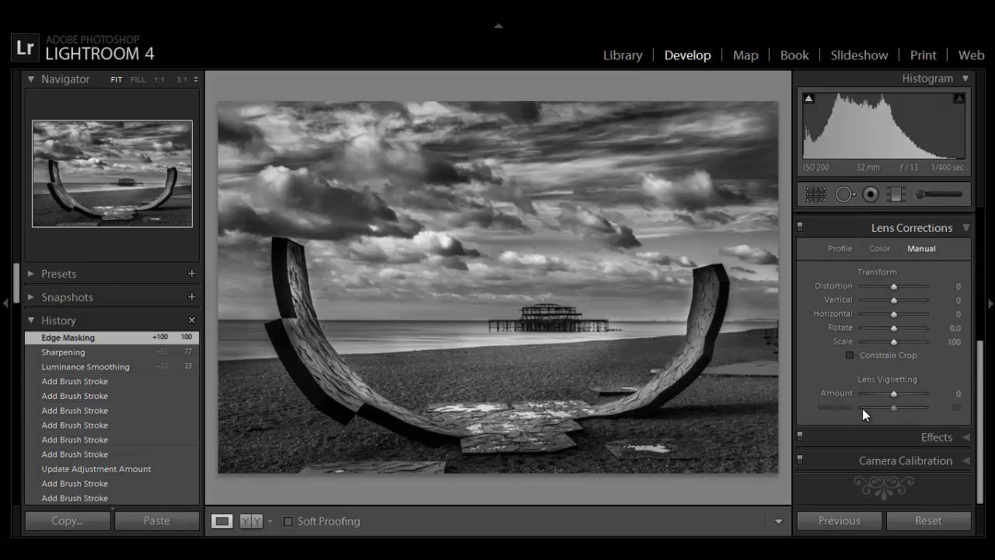
left_click(844, 250)
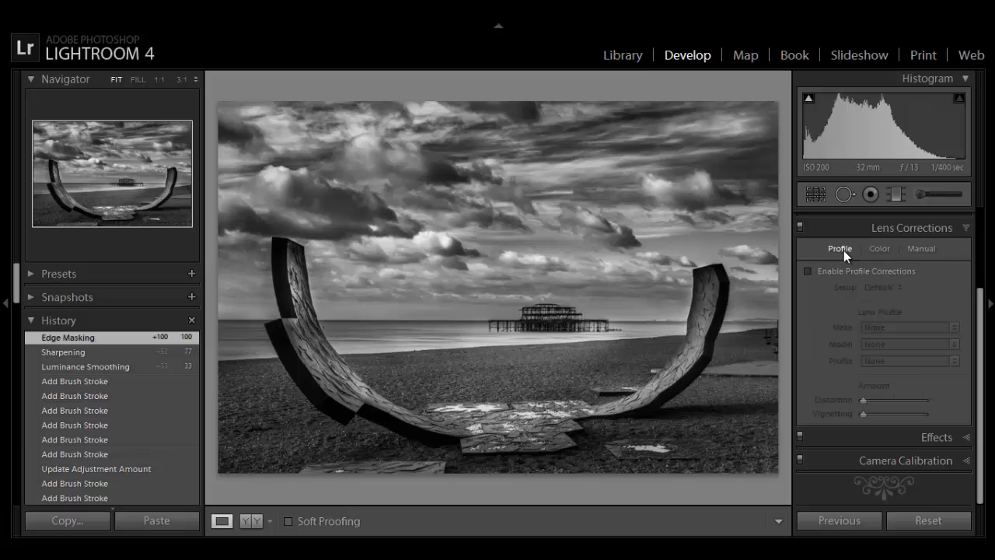
left_click(807, 271)
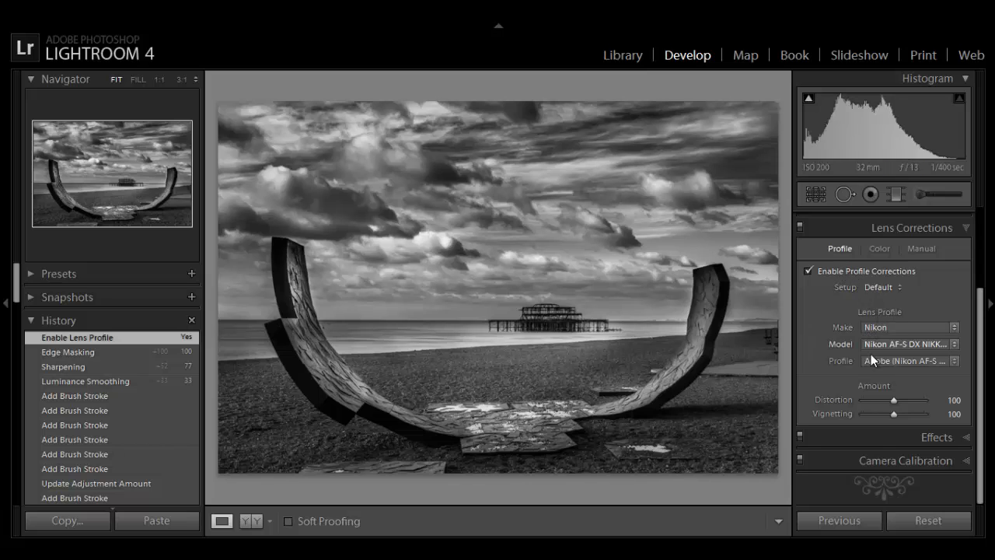
left_click(882, 435)
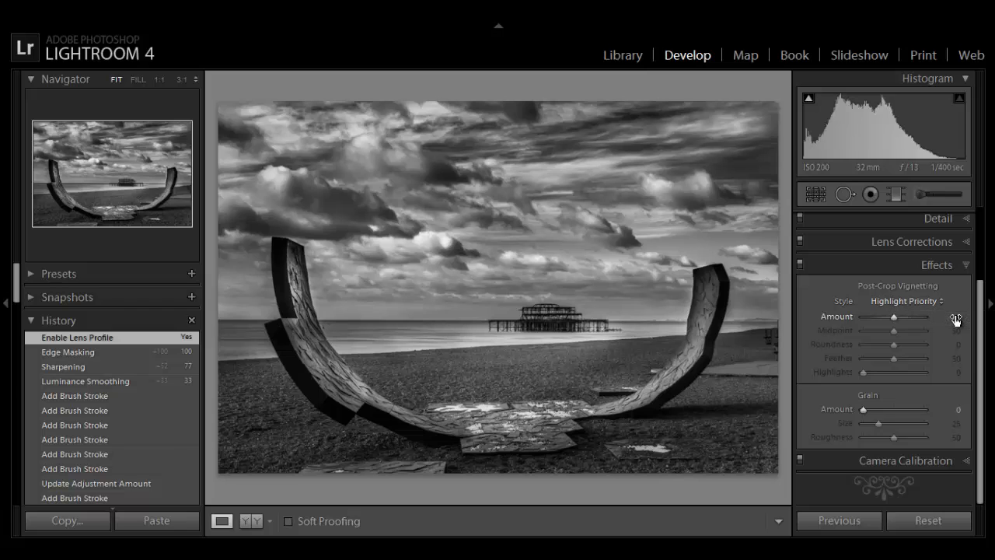
left_click_drag(955, 318, 945, 319)
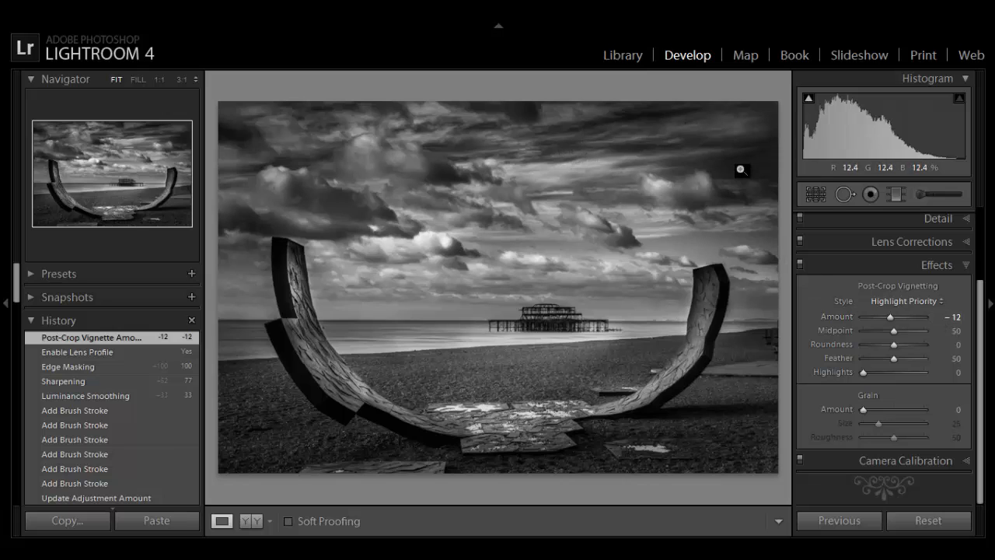
Brighten the clouds in the upper part of the sky with a new size 10 brush using the Exposure effect at 0.45.
left_click(921, 196)
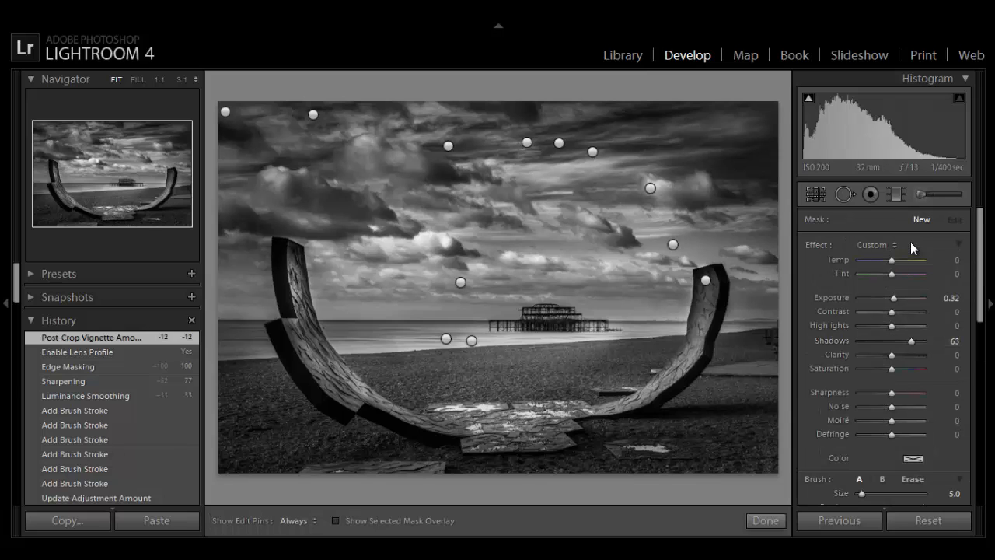
left_click(889, 245)
left_click(733, 256)
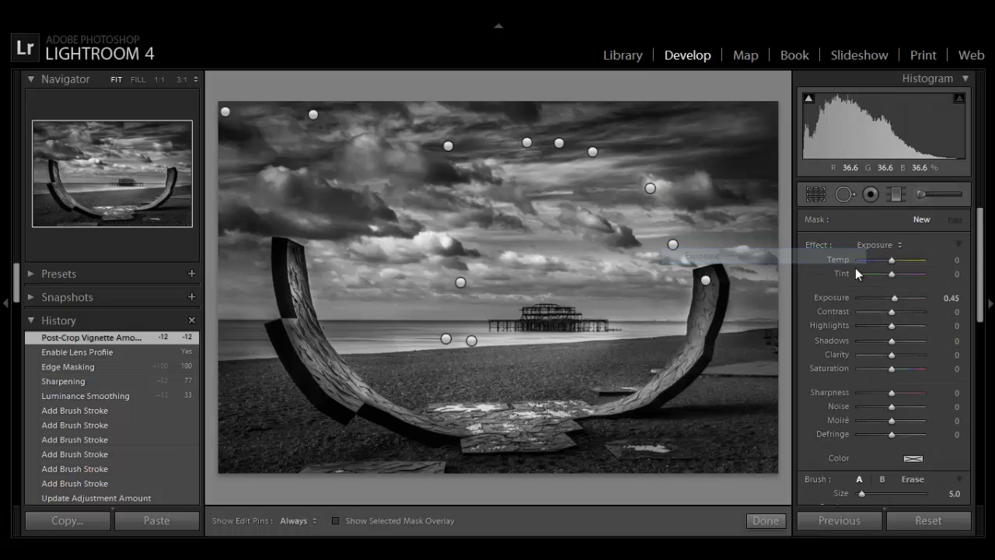
scroll(568, 136, "up", 2)
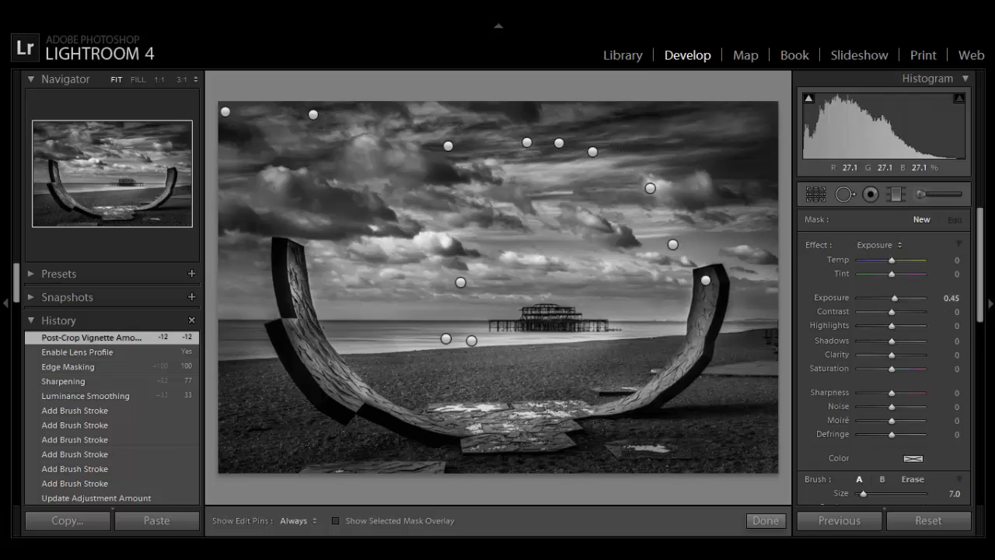
scroll(564, 132, "up", 3)
key("h")
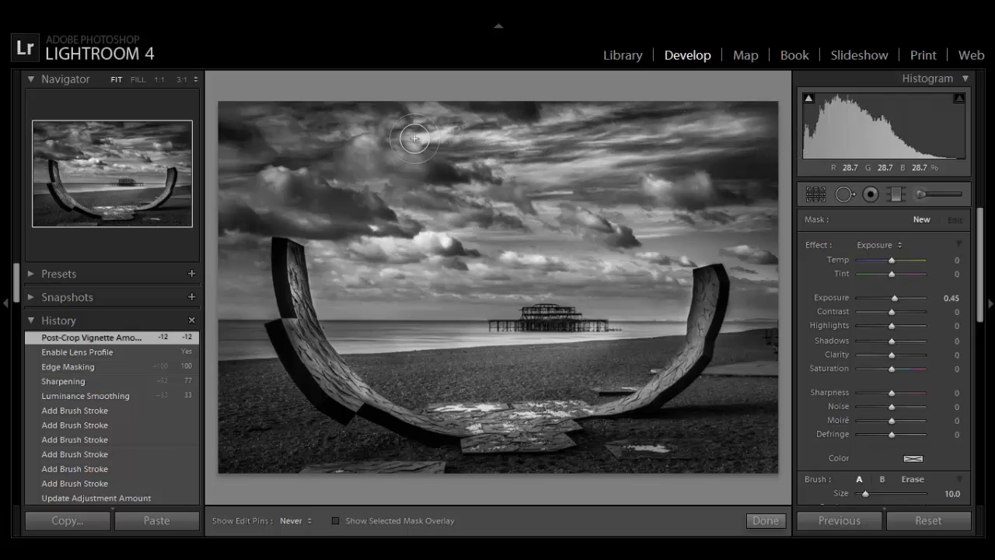
left_click_drag(414, 138, 417, 140)
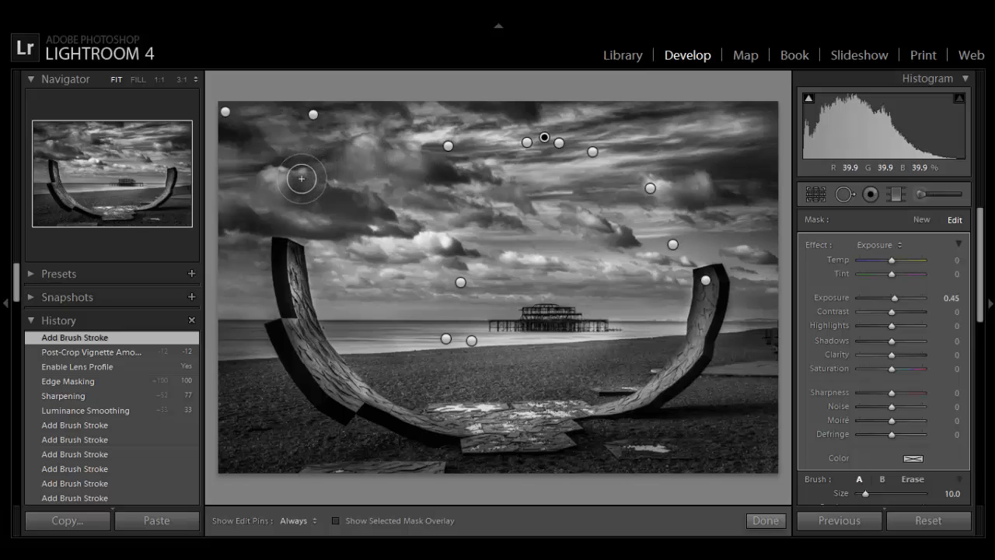
Brighten the clouds in the left part of the sky with another new size 10 brush adjustment at Exposure 0.45.
left_click(921, 220)
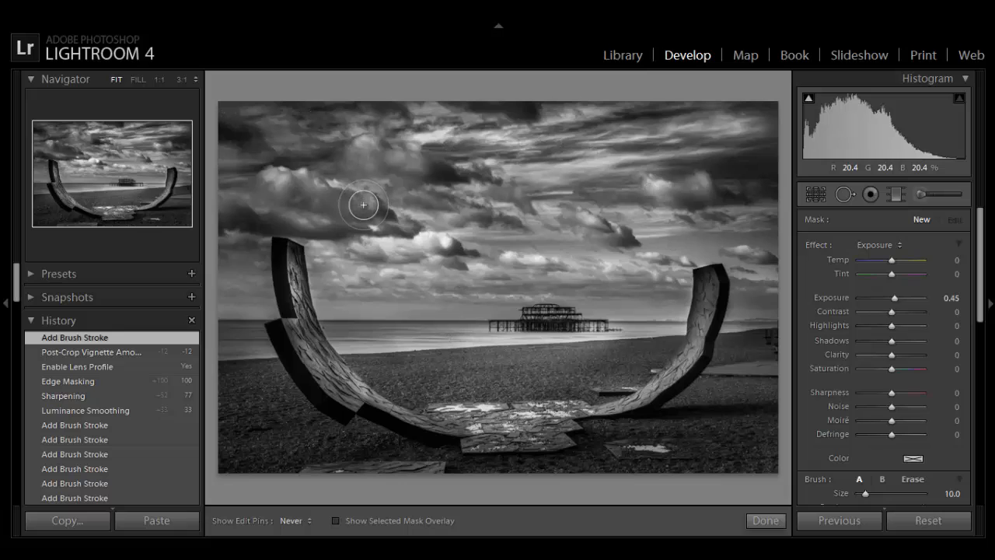
left_click(229, 122)
mouse_move(228, 122)
left_mouse_down()
mouse_move(228, 140)
mouse_move(251, 145)
left_mouse_up()
key("h")
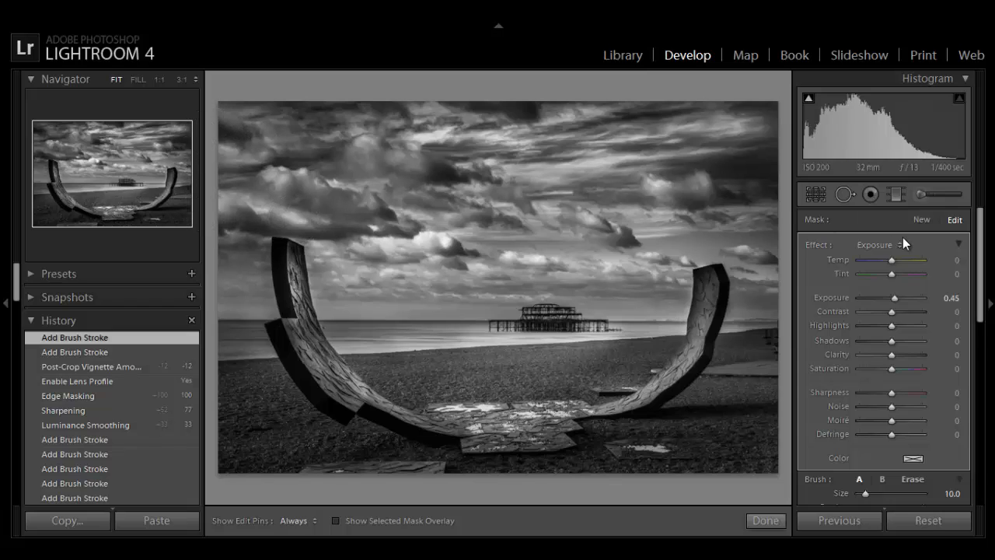
key("h")
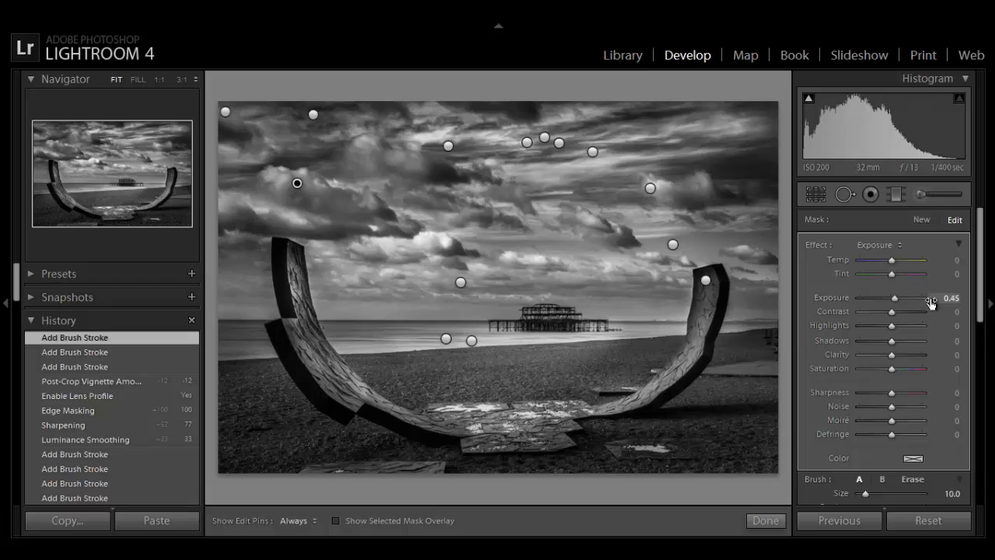
key("h")
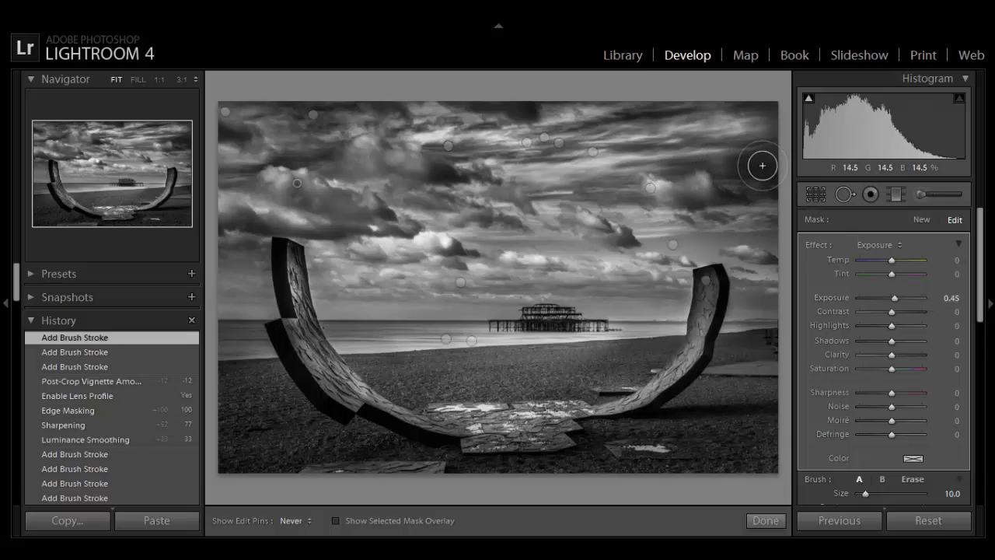
key("h")
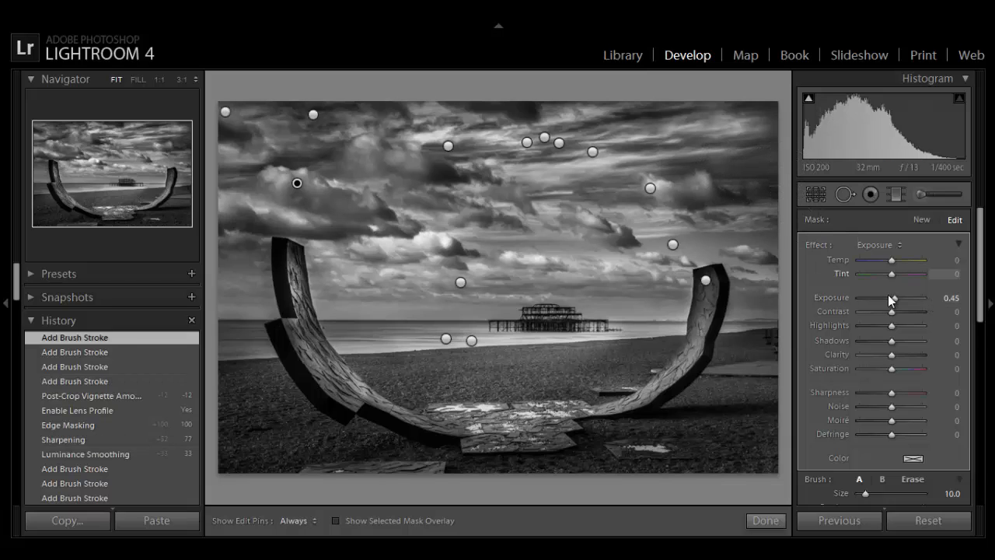
Darken the beach foreground with a new size 14 brush adjustment at Exposure −0.25 and Contrast 38.
left_click(925, 219)
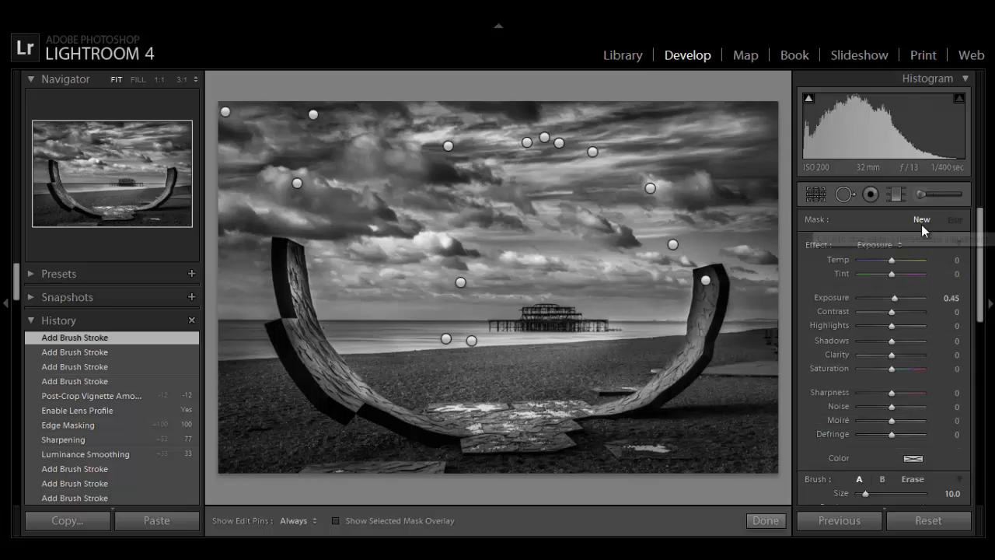
left_click_drag(939, 304, 905, 313)
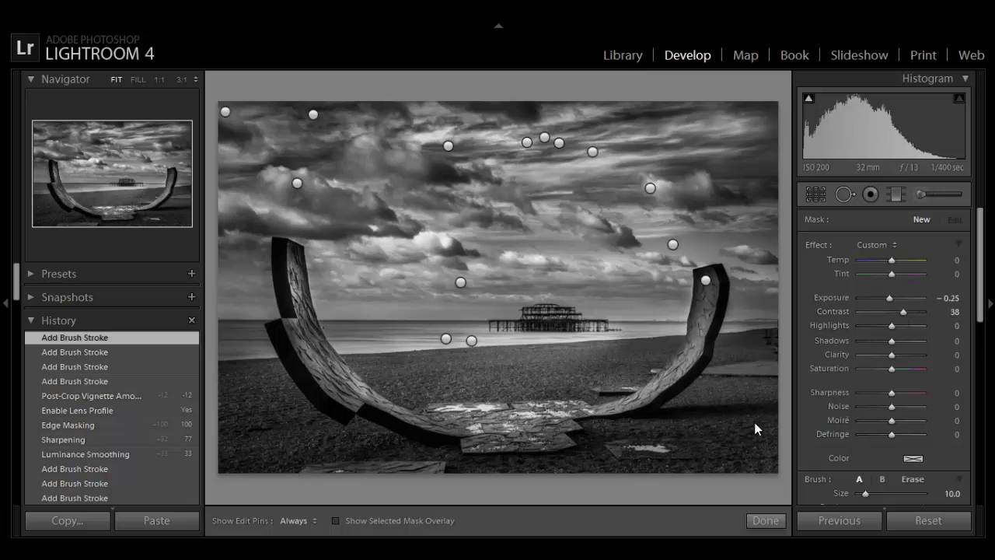
scroll(753, 420, "up", 4)
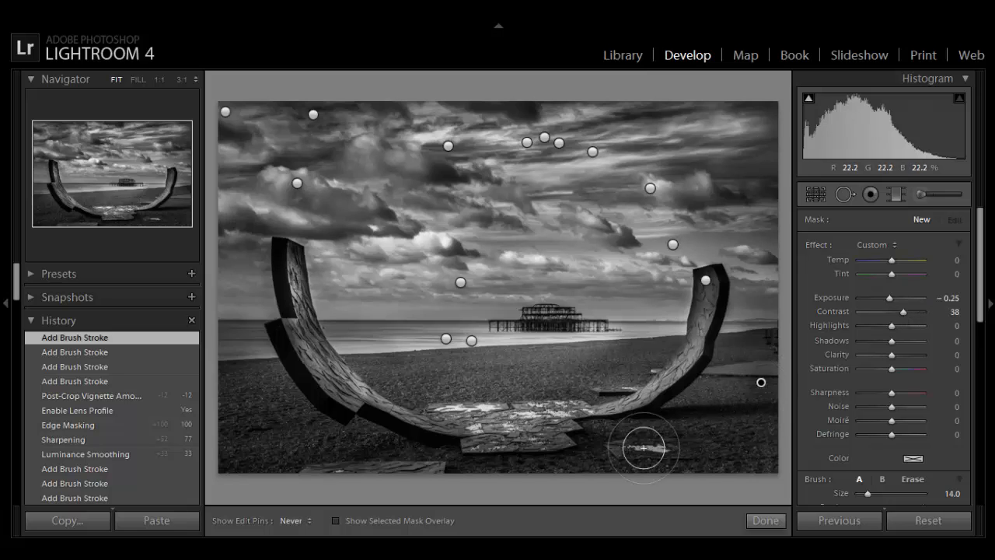
key("h")
mouse_move(720, 461)
left_mouse_down()
mouse_move(518, 477)
mouse_move(244, 444)
mouse_move(364, 488)
mouse_move(337, 455)
mouse_move(400, 467)
mouse_move(272, 399)
mouse_move(414, 476)
mouse_move(720, 457)
mouse_move(742, 443)
left_mouse_up()
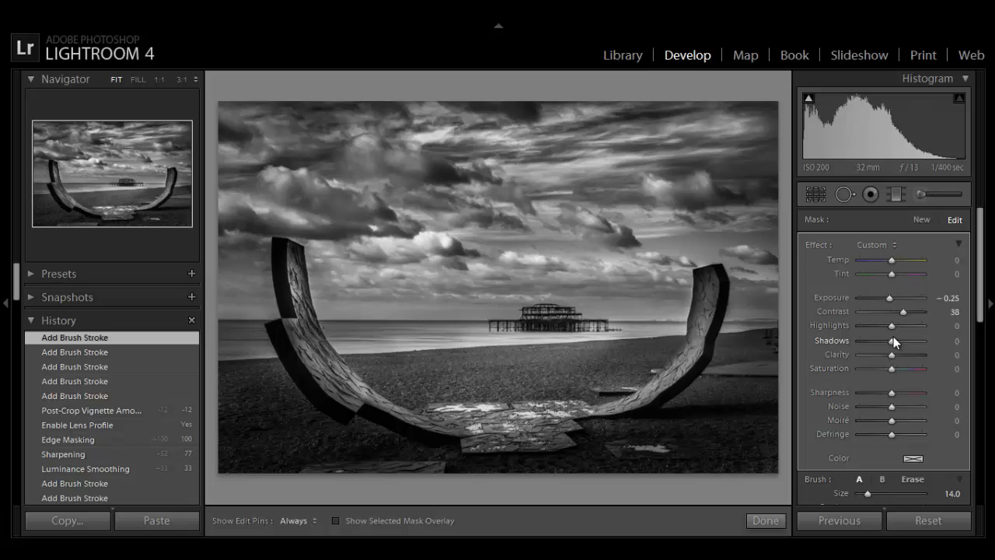
Set the beach brush adjustment's Shadows to 31 and Exposure to −0.05, and finish brush editing.
left_click_drag(892, 342, 899, 343)
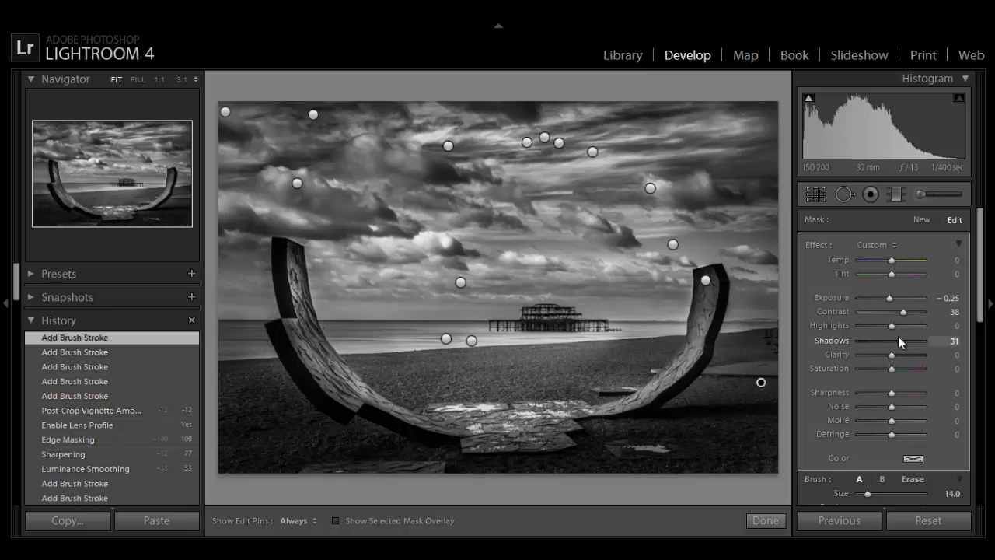
left_click_drag(890, 299, 891, 301)
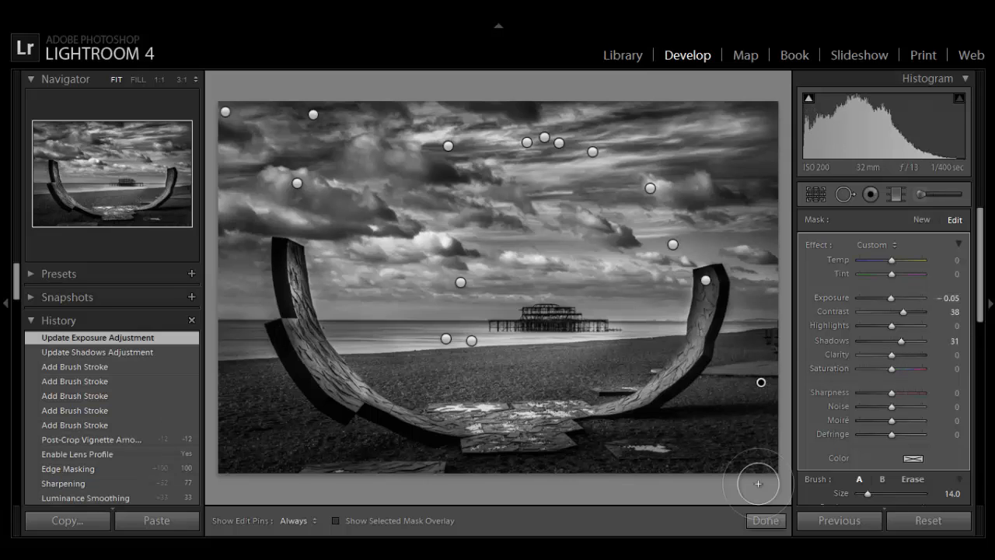
left_click(763, 526)
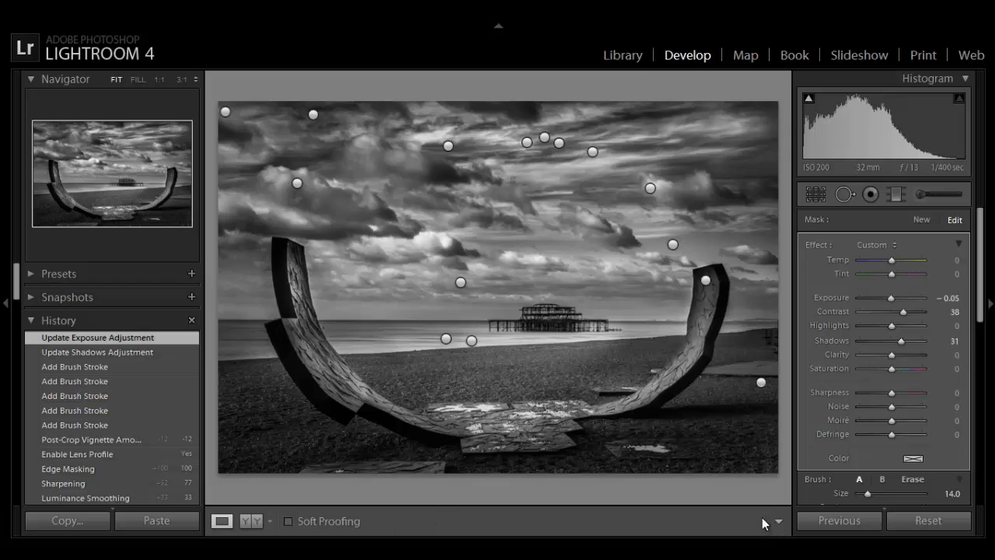